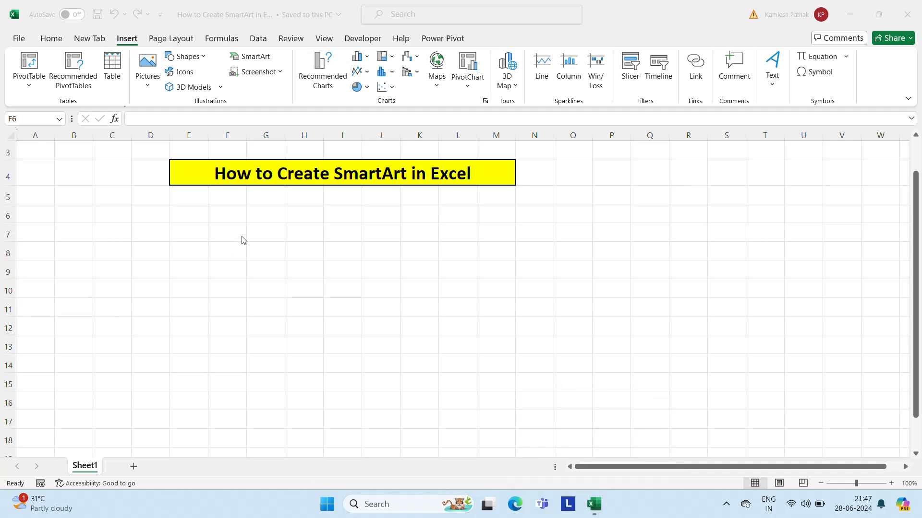
Step: Insert a Basic Block List SmartArt graphic from the List category
click(225, 223)
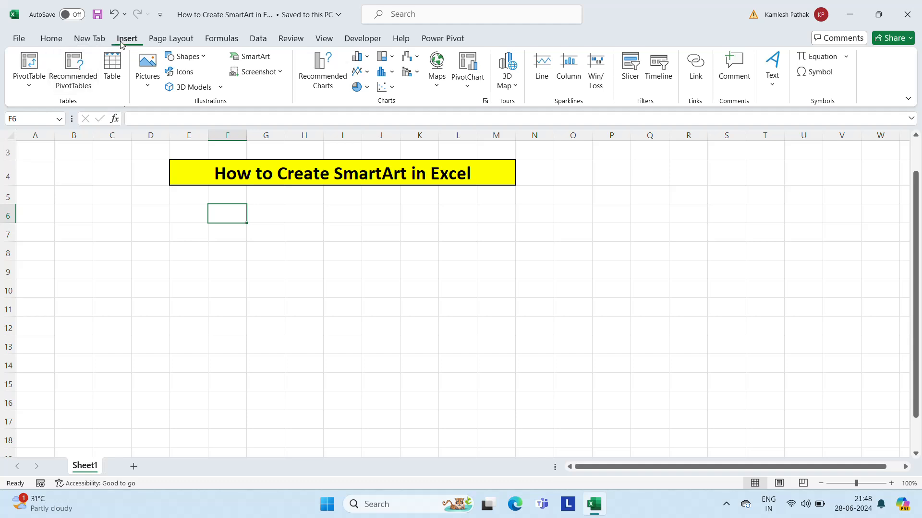
click(263, 64)
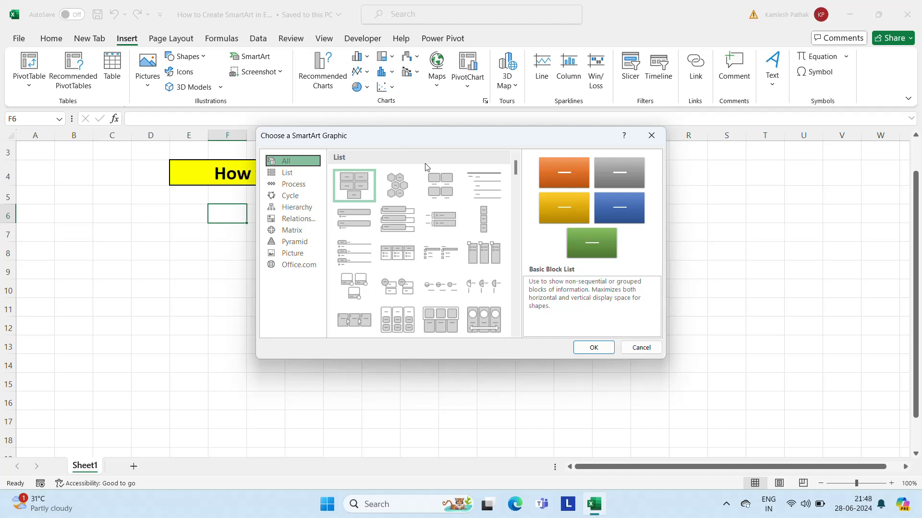
click(289, 174)
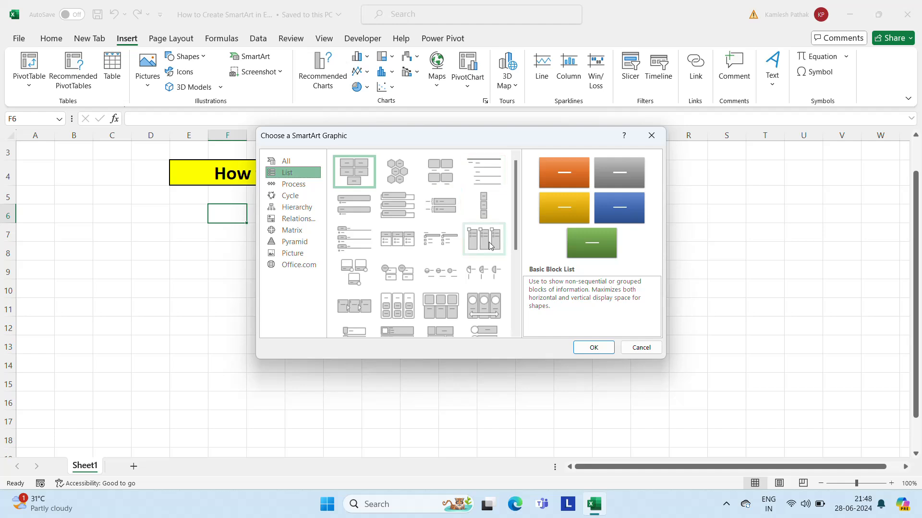
mouse_move(515, 214)
mouse_down()
mouse_move(514, 310)
mouse_move(514, 208)
mouse_up()
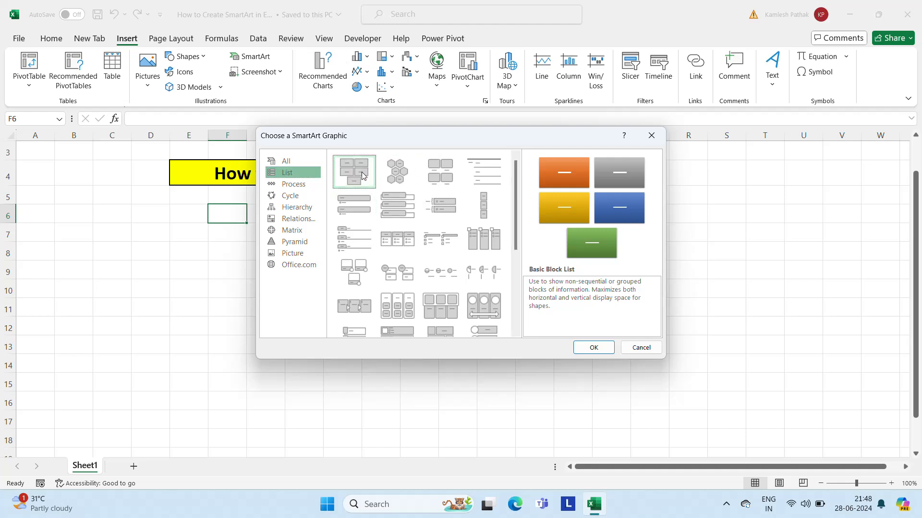
click(590, 347)
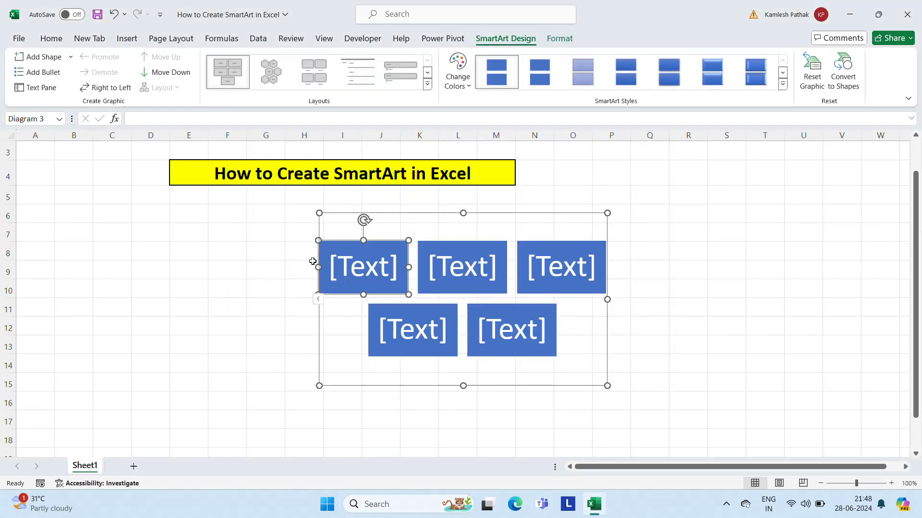
Step: Move the block list graphic beneath the yellow heading, starting around column E, and apply the glossy bevelled SmartArt style
drag(319, 266, 197, 278)
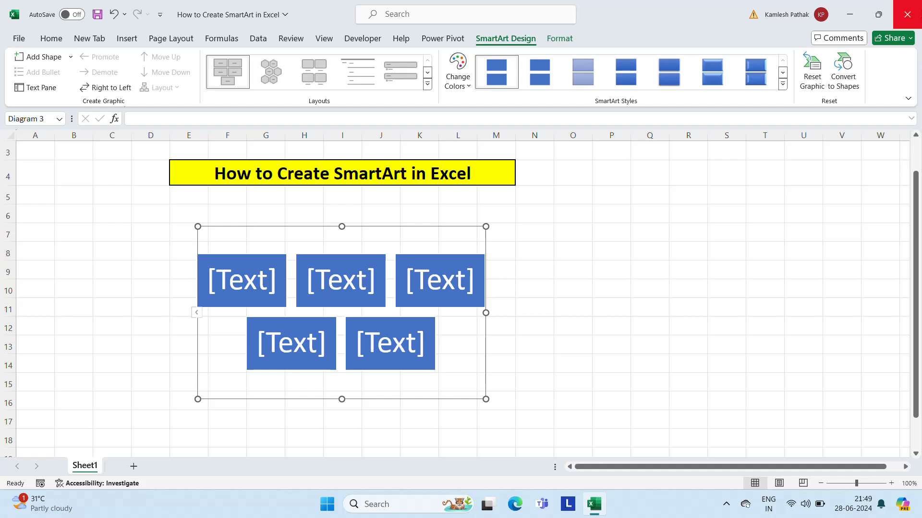
click(589, 80)
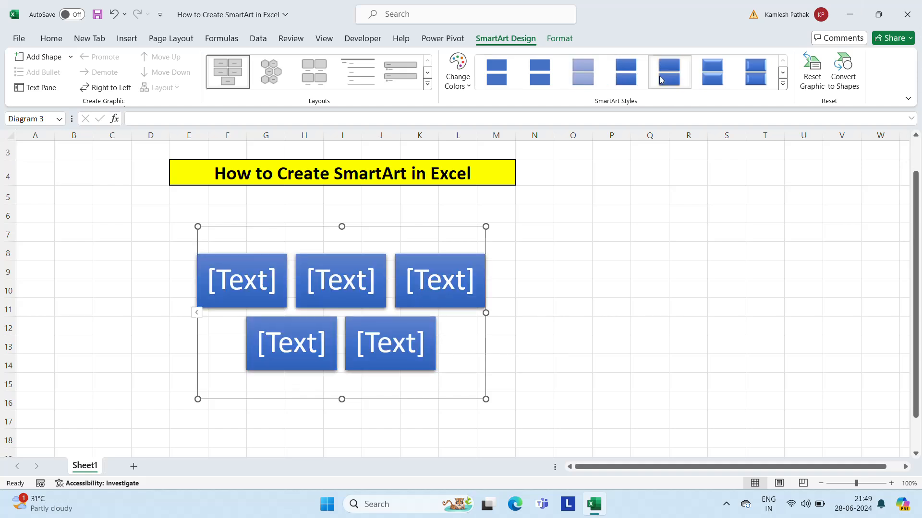
click(702, 76)
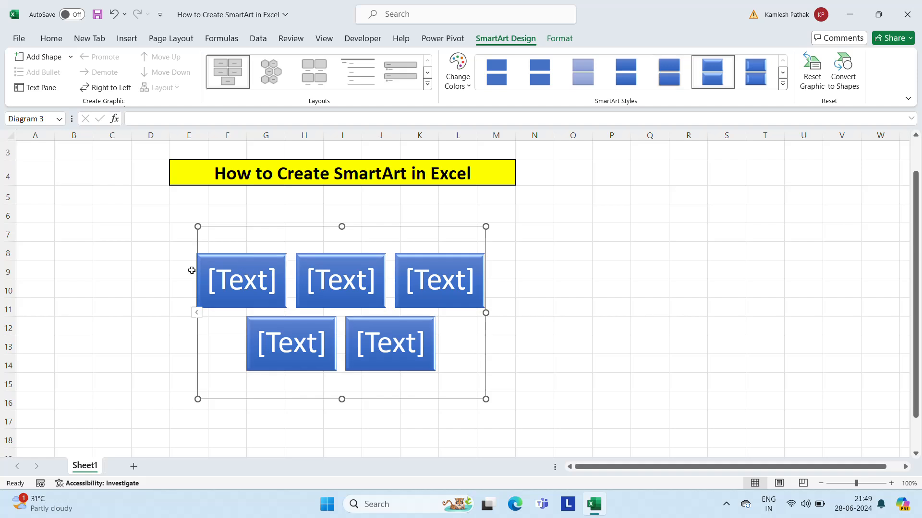
Step: Label the three upper-row blocks "Manish & Co.", "Ramesh Associates" and "Rama Industries"
click(231, 283)
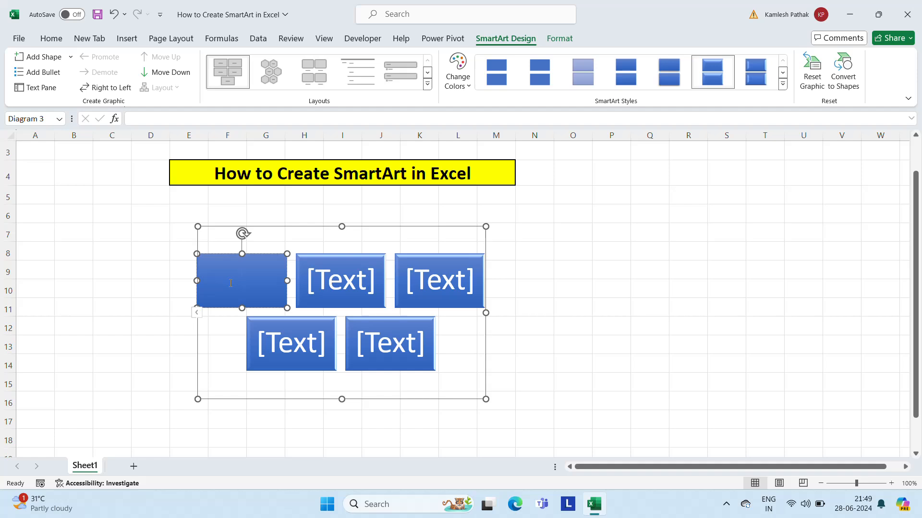
text(Manish)
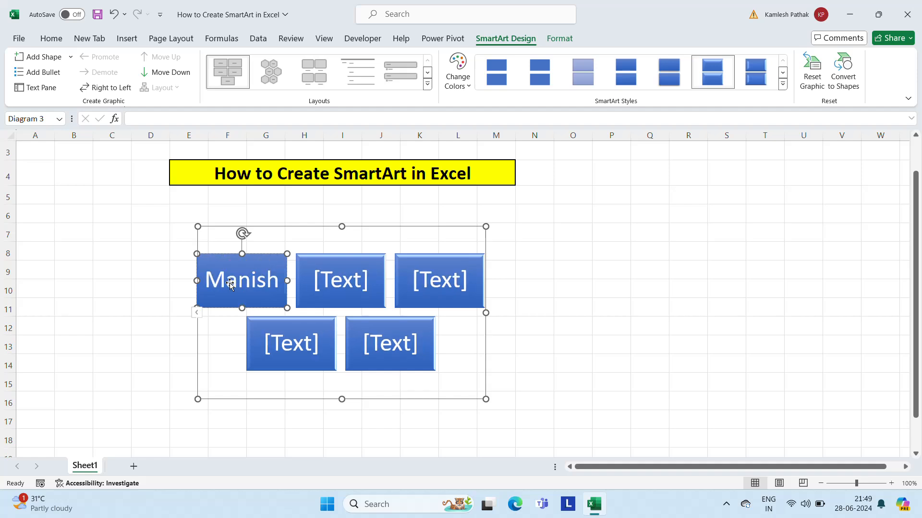
text( & Co.)
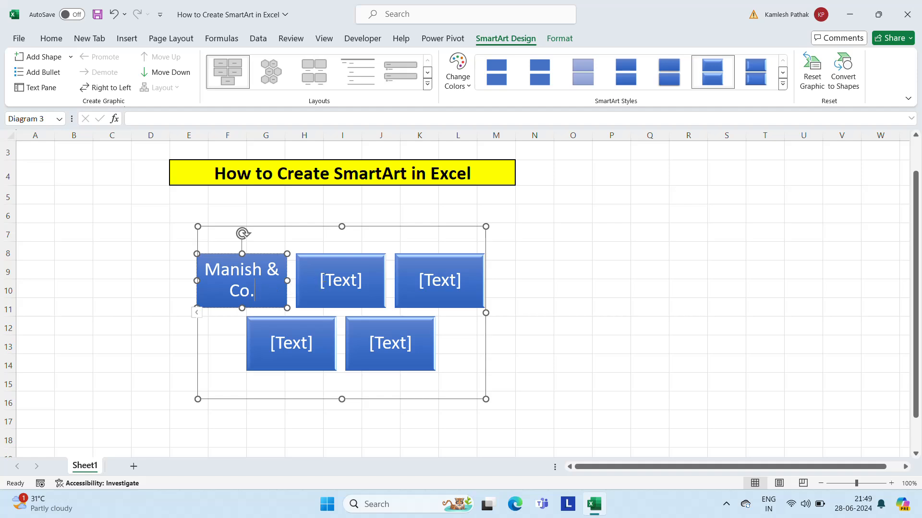
click(322, 281)
text(Ramesh)
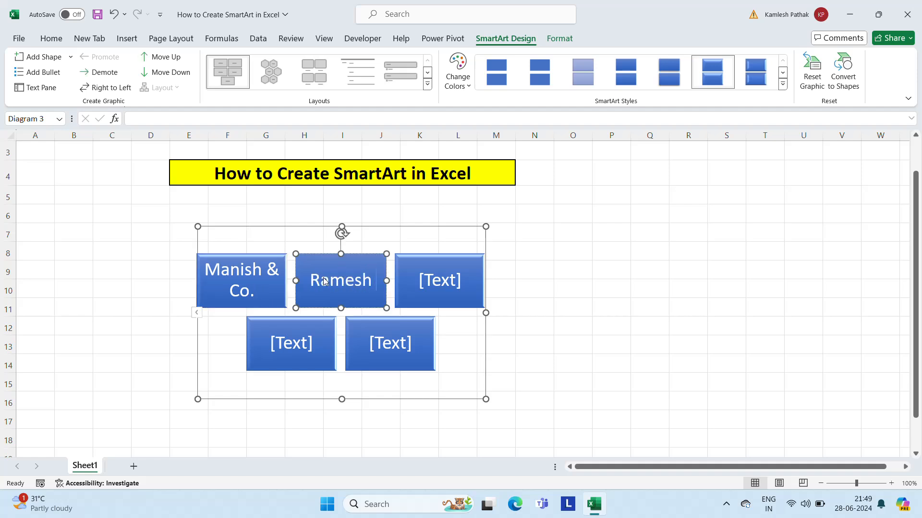
text( Associates)
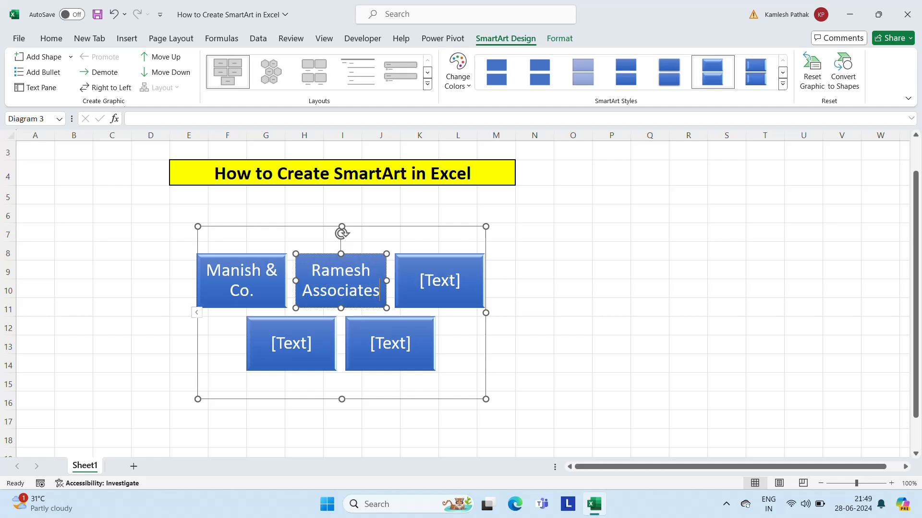
click(408, 281)
text(Rama)
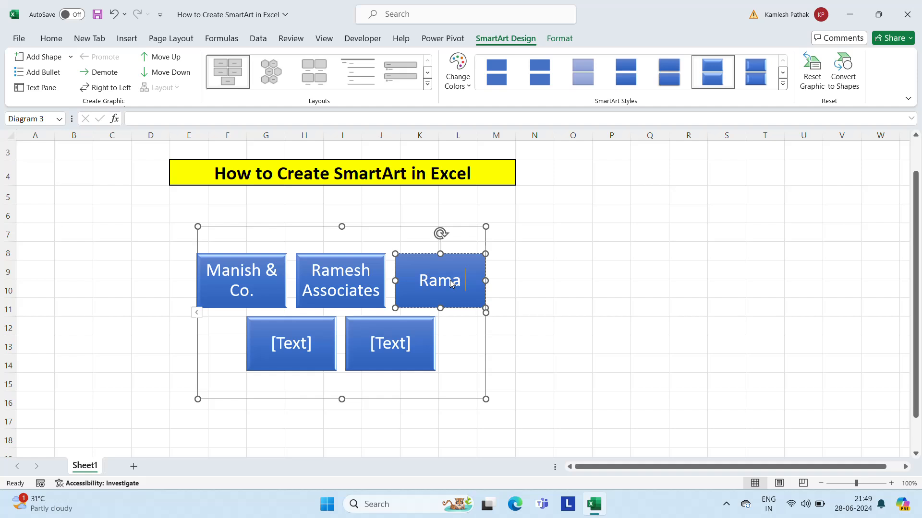
text( Industries)
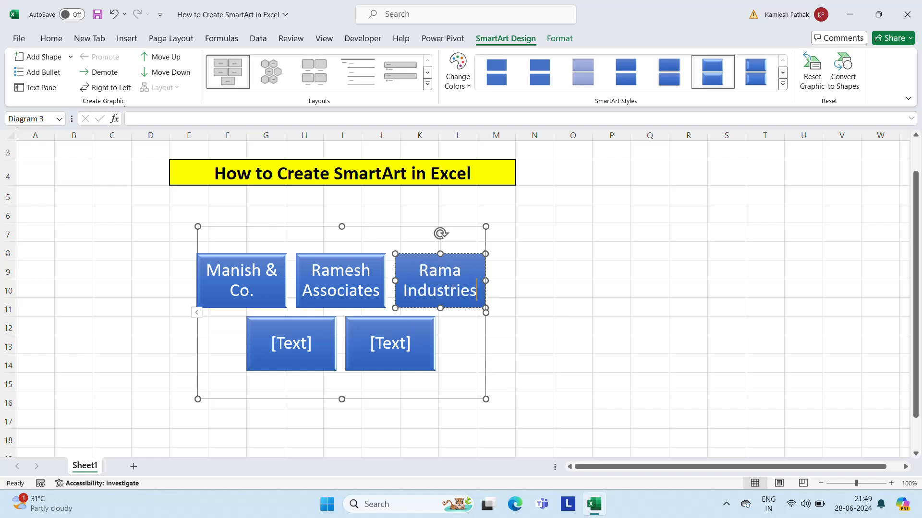
Step: Fill the first lower-row block with the managing director's full name and "(MD)" on a second line
click(275, 339)
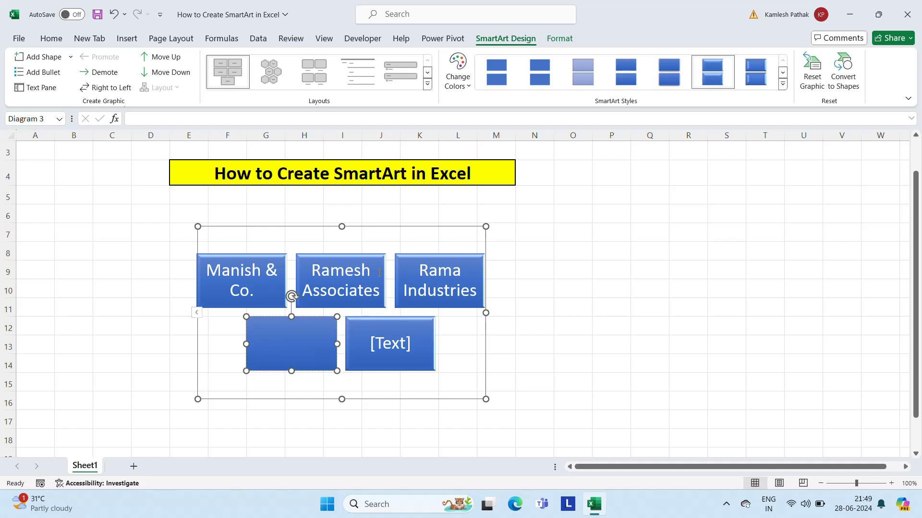
text(Naresh Kumar)
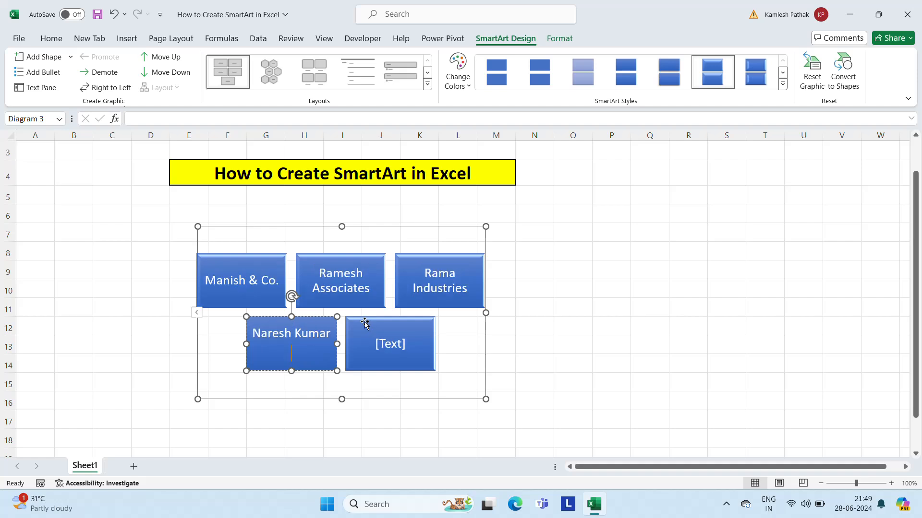
key(Return)
text((MD))
Step: Fill the last block with the director's full name and "(Director)" on a second line, and deselect the graphic
click(386, 347)
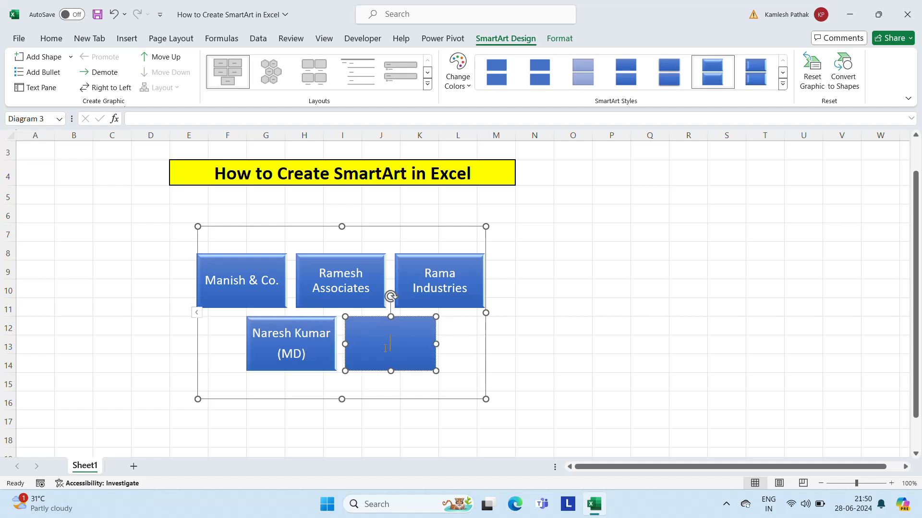
text(Shalini Singh)
key(Return)
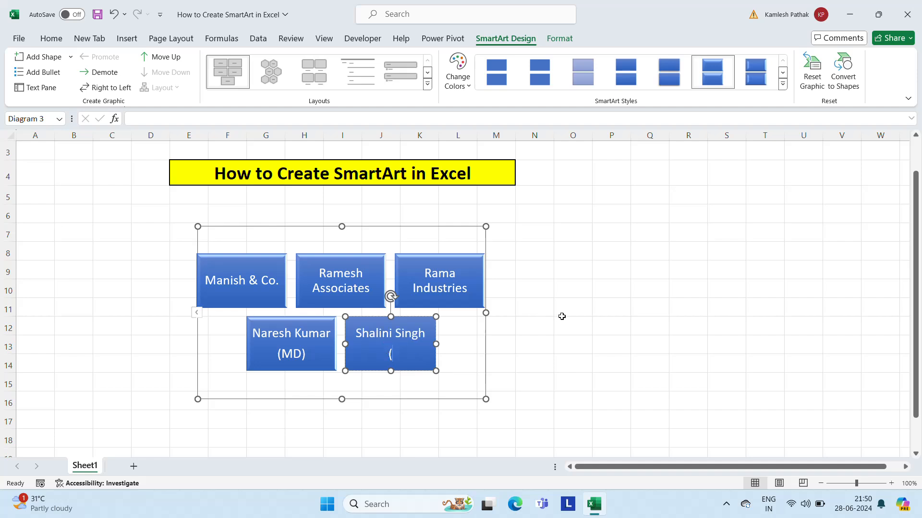
text(Director))
click(547, 280)
click(511, 235)
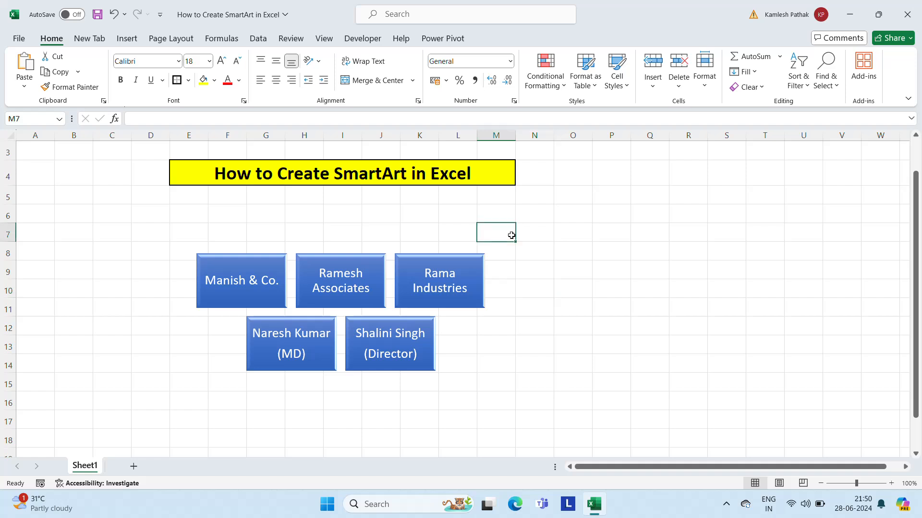
Step: Delete the whole block list SmartArt graphic from the sheet
click(292, 275)
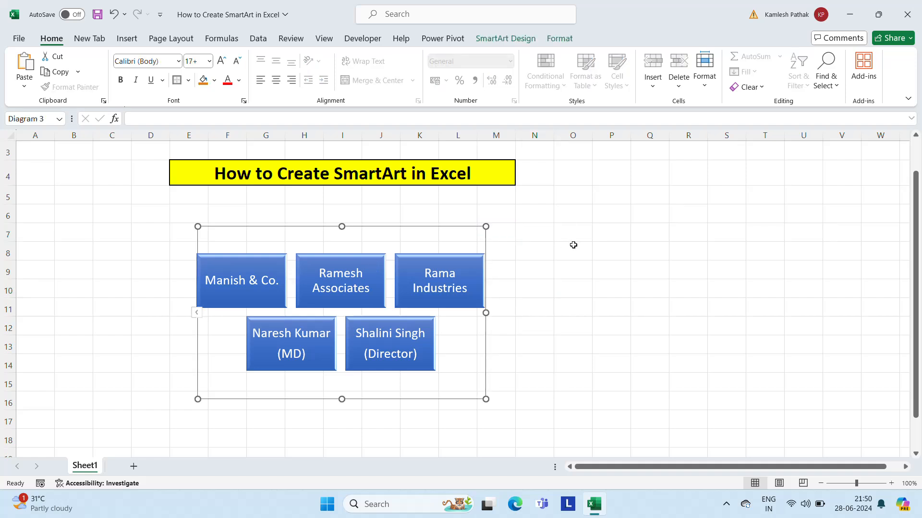
click(325, 278)
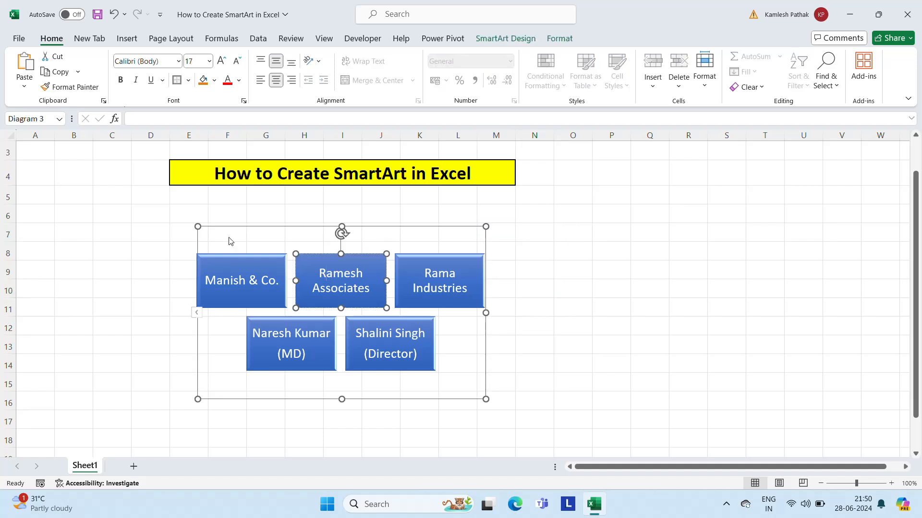
click(201, 266)
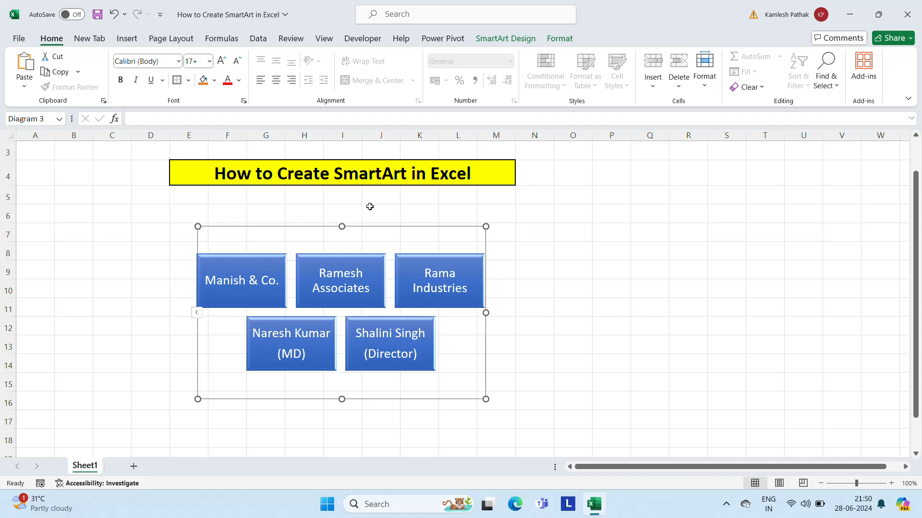
key(Delete)
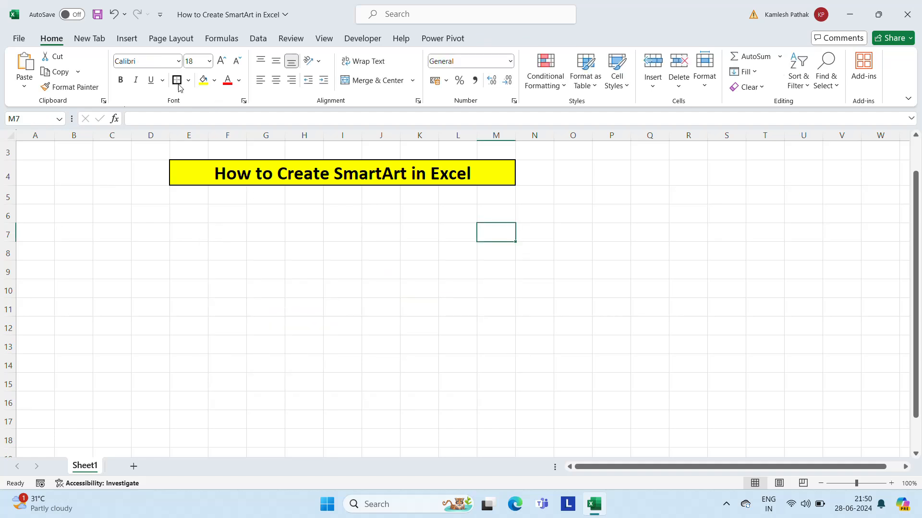
Step: Preview several List layouts and insert a Picture Accent List SmartArt graphic
click(127, 38)
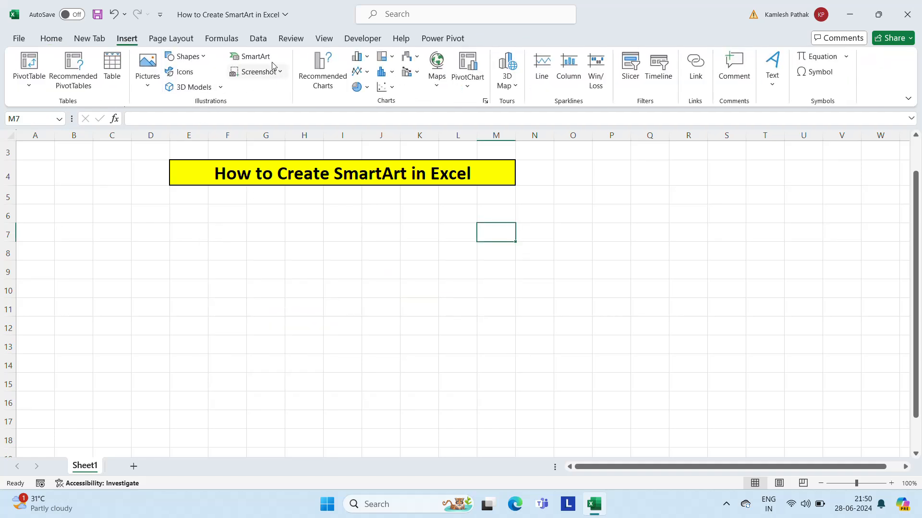
click(254, 57)
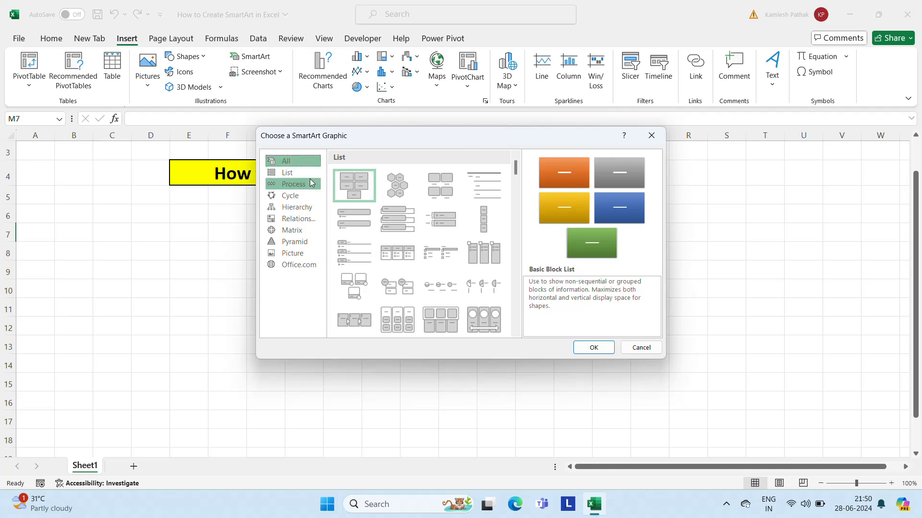
click(290, 174)
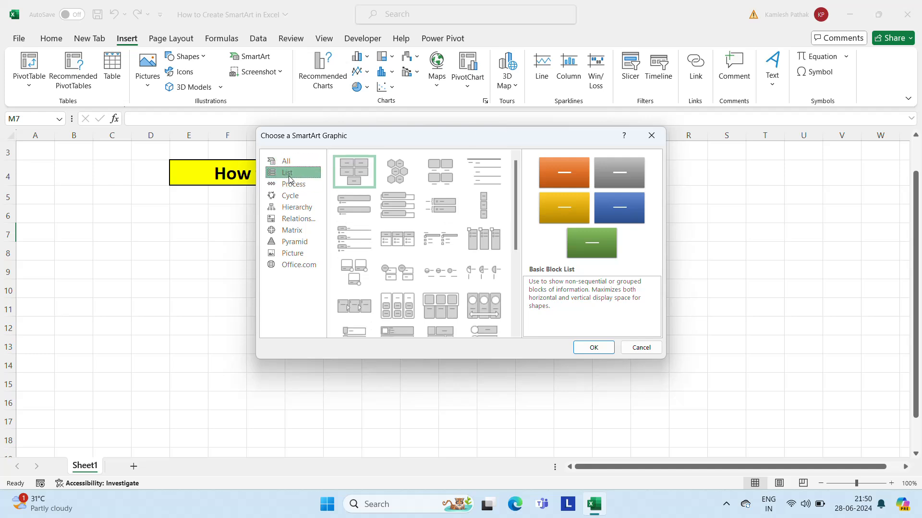
click(402, 179)
click(408, 222)
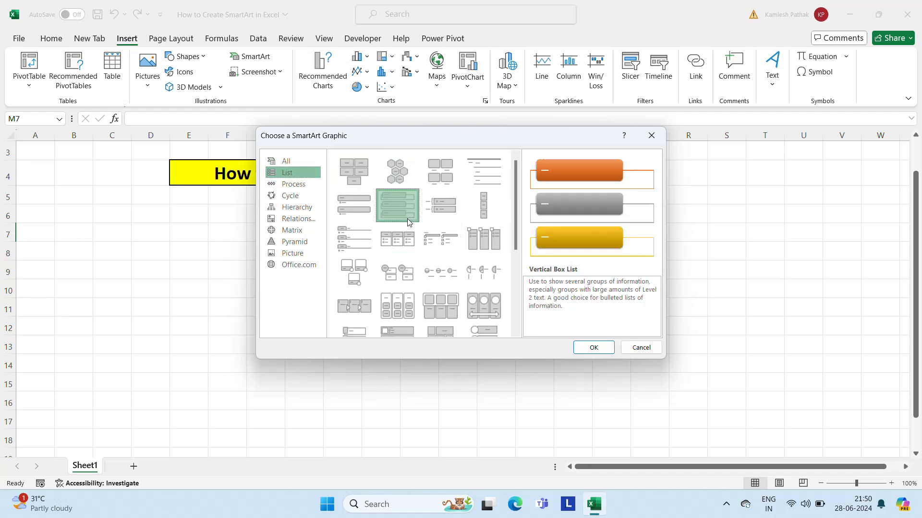
click(422, 219)
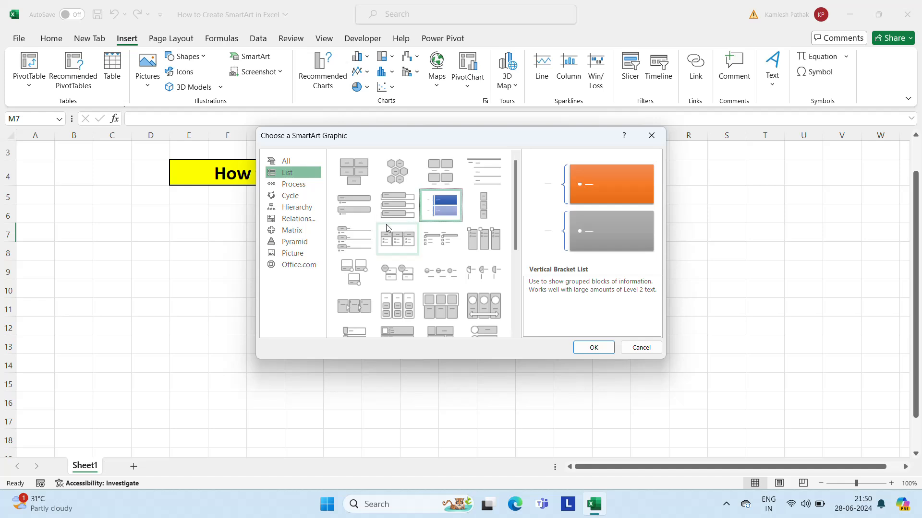
click(392, 245)
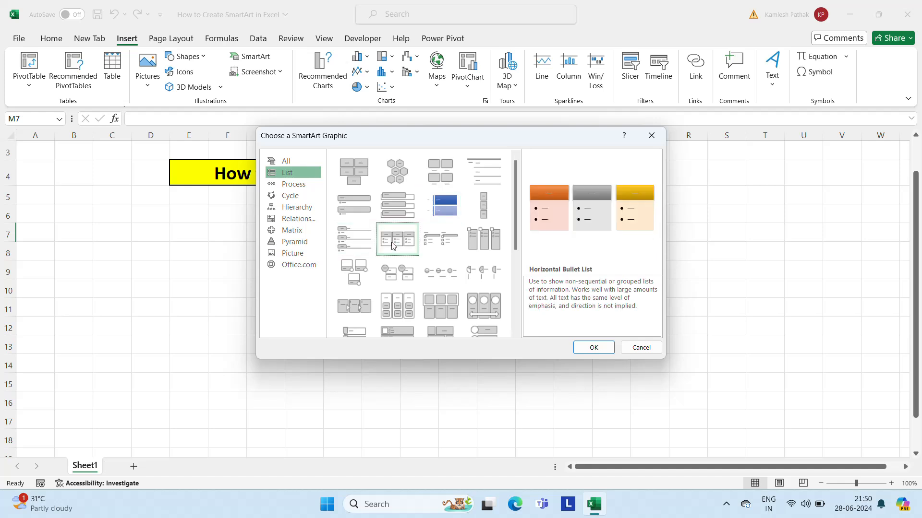
click(482, 244)
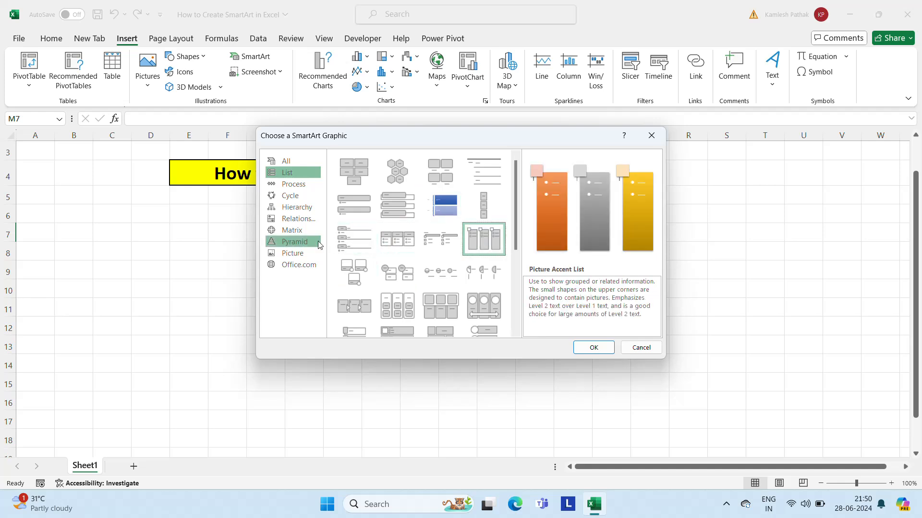
click(592, 347)
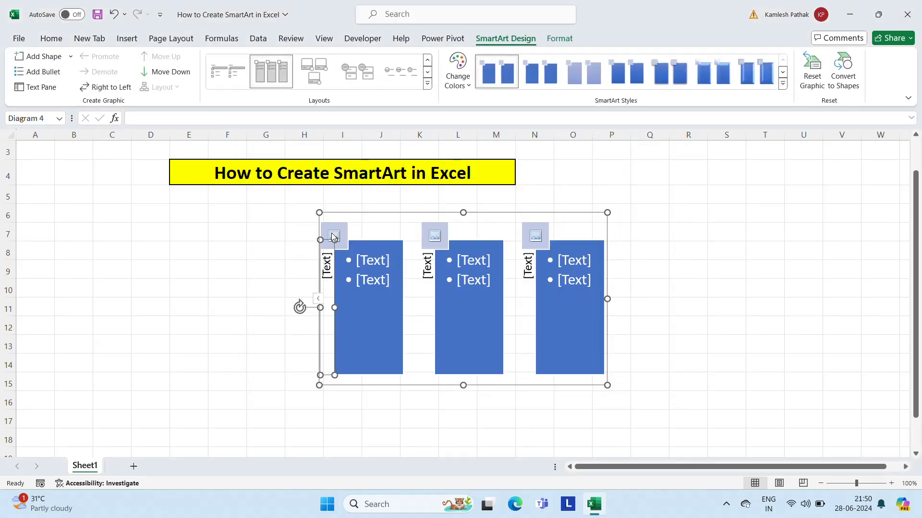
Step: Examine the first column's bullet and side text placeholders and the third column's picture placeholder
click(370, 262)
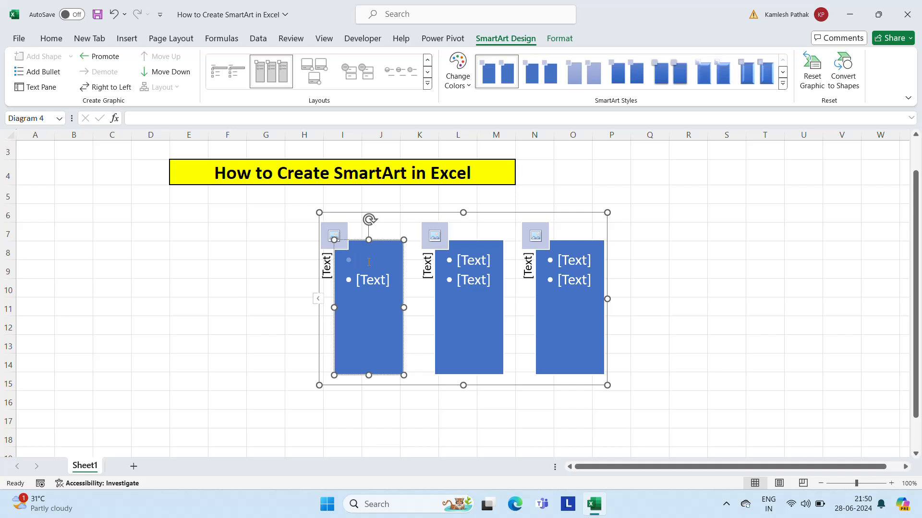
click(326, 271)
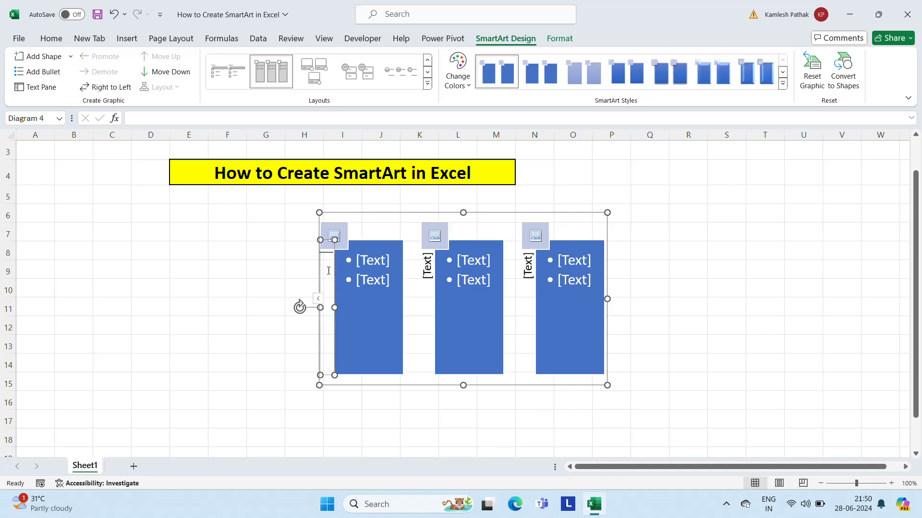
click(541, 226)
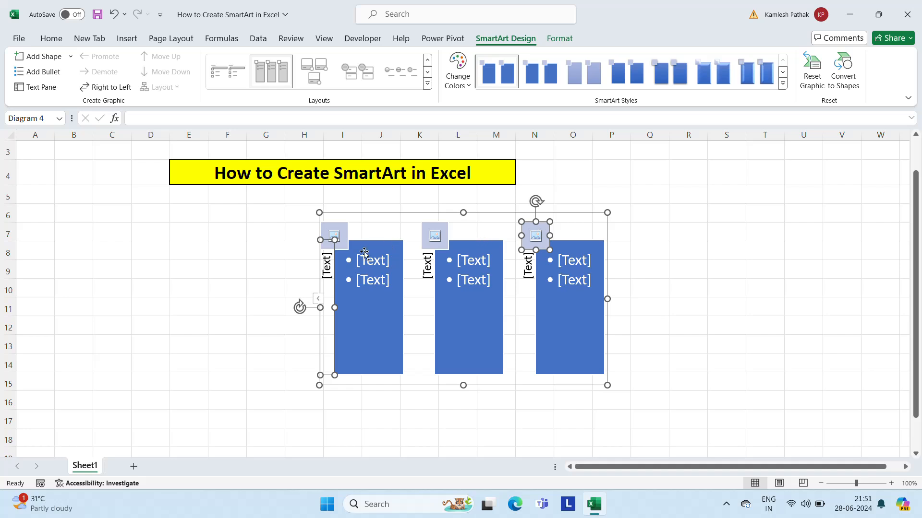
Step: Widen the Picture Accent List graphic so it extends through column T, and show its text pane
click(325, 270)
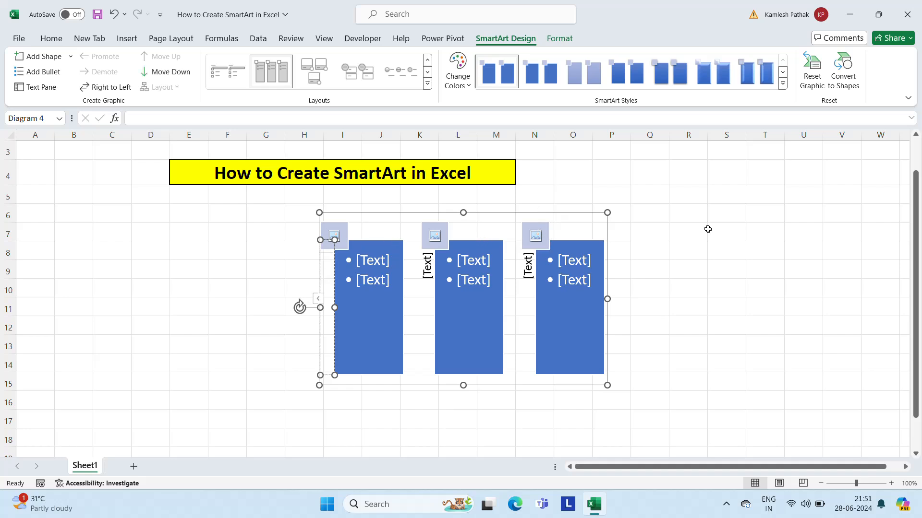
drag(608, 299, 786, 299)
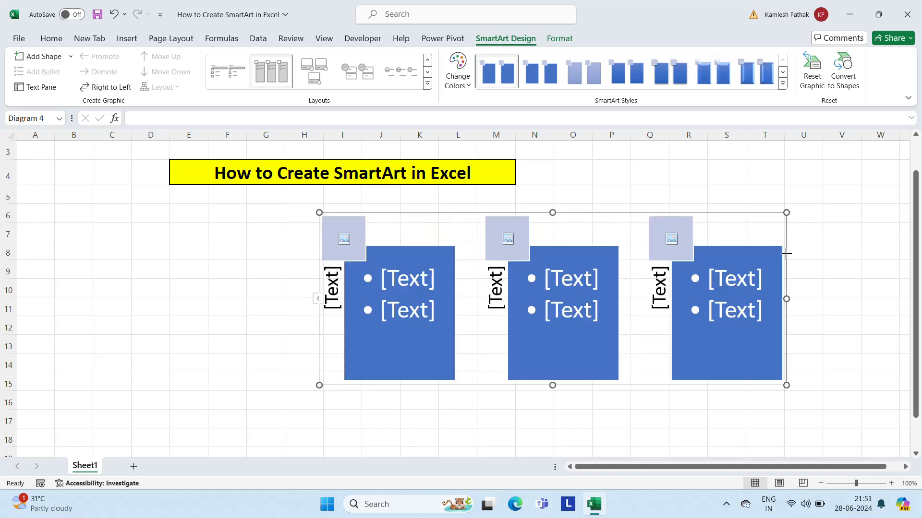
click(318, 299)
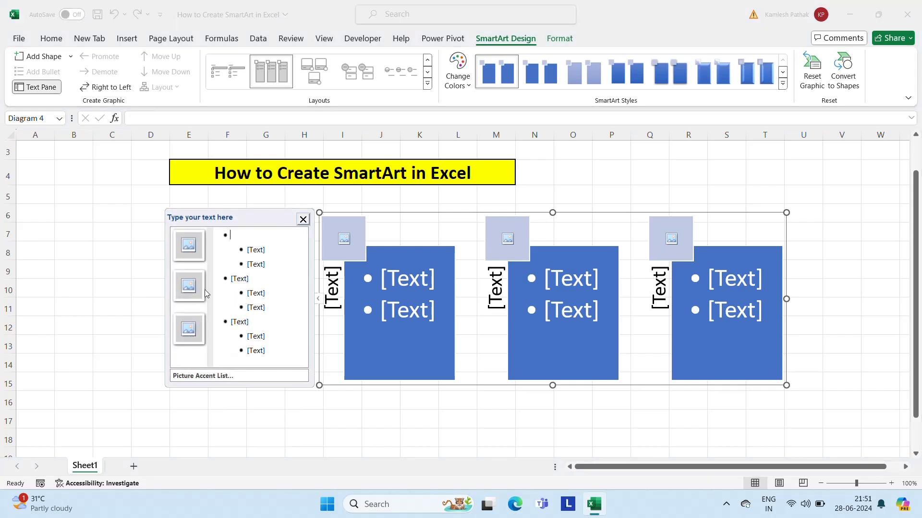
Step: Enter "Malhotra Industries" as the side heading of the first column
click(250, 265)
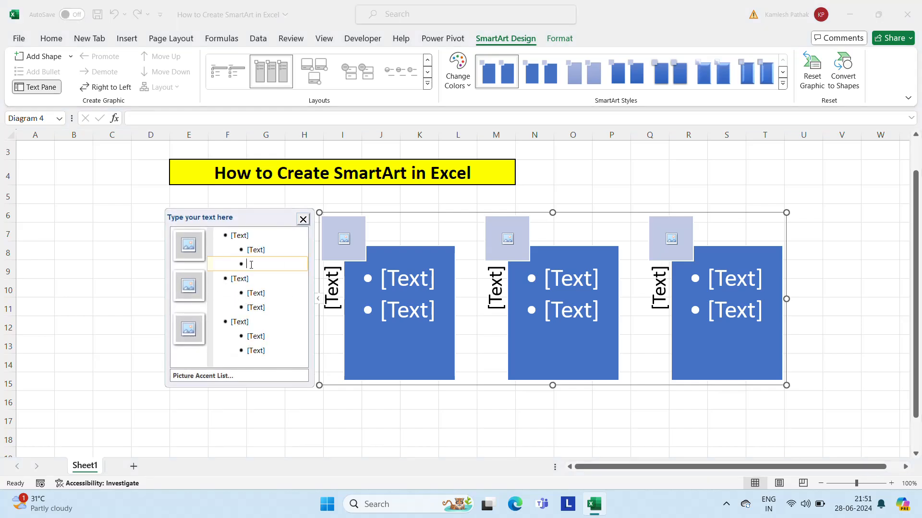
click(243, 237)
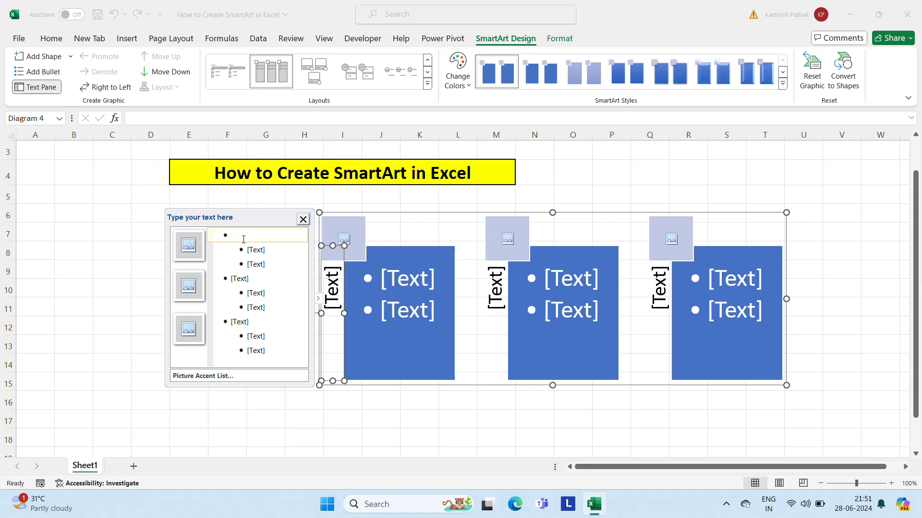
text(Man)
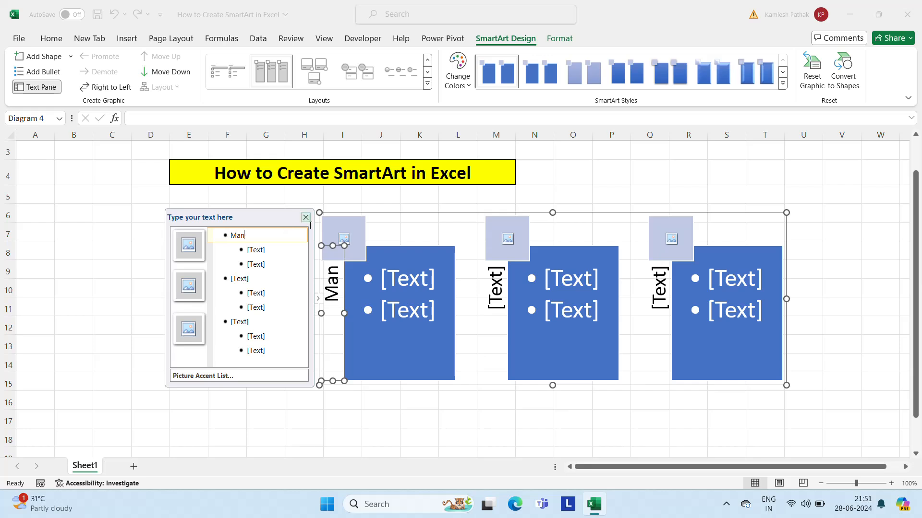
key(BackSpace)
text(loh)
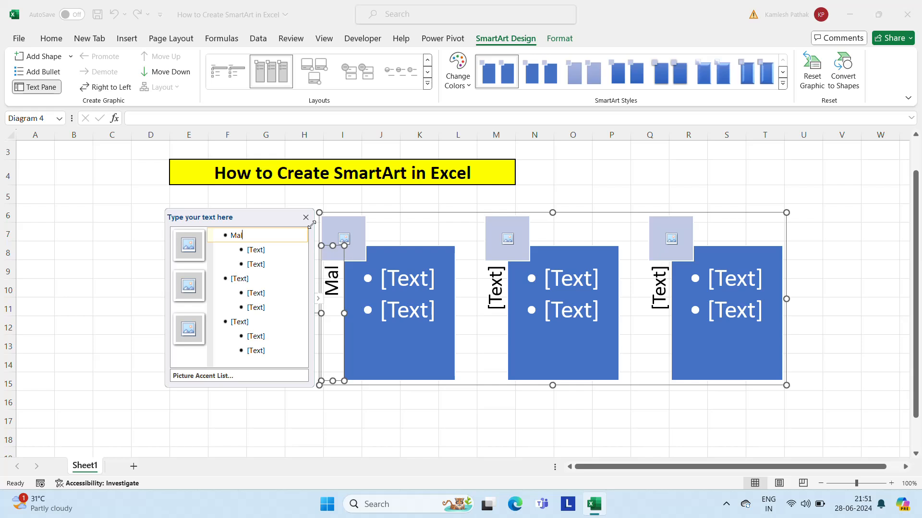
key(BackSpace)
key(BackSpace)
text(hotra )
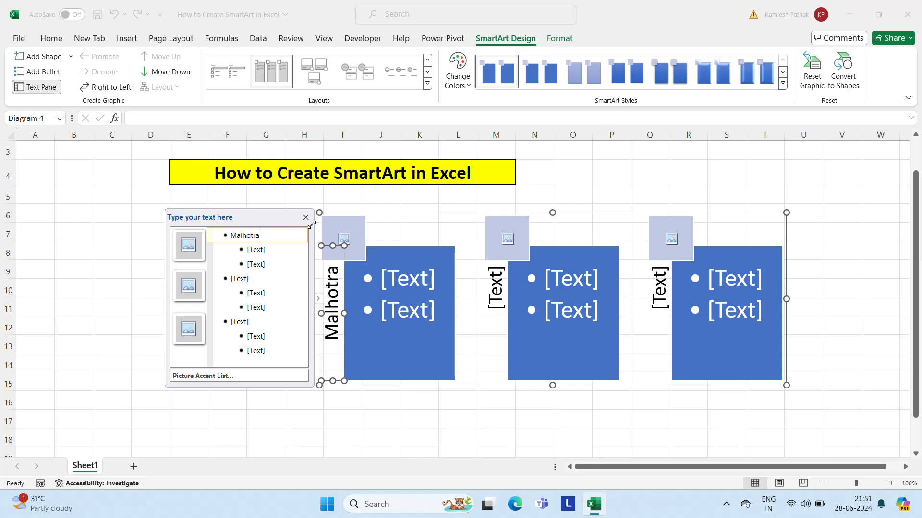
text(Indus)
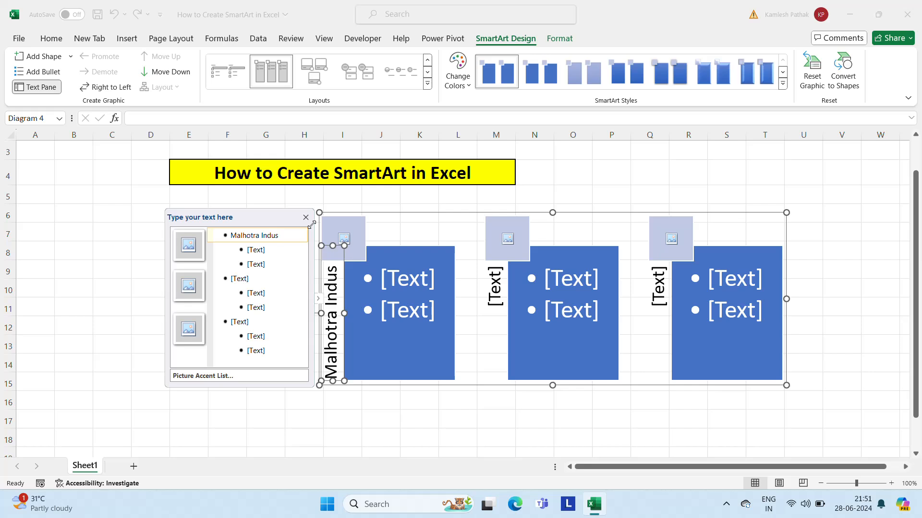
text(tries)
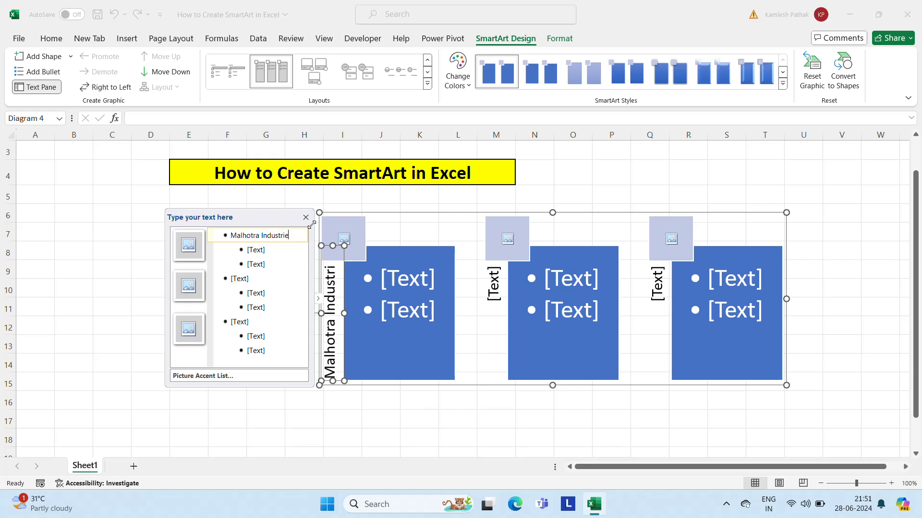
Step: Fill the two bullets under Malhotra Industries with two people's full names
click(258, 252)
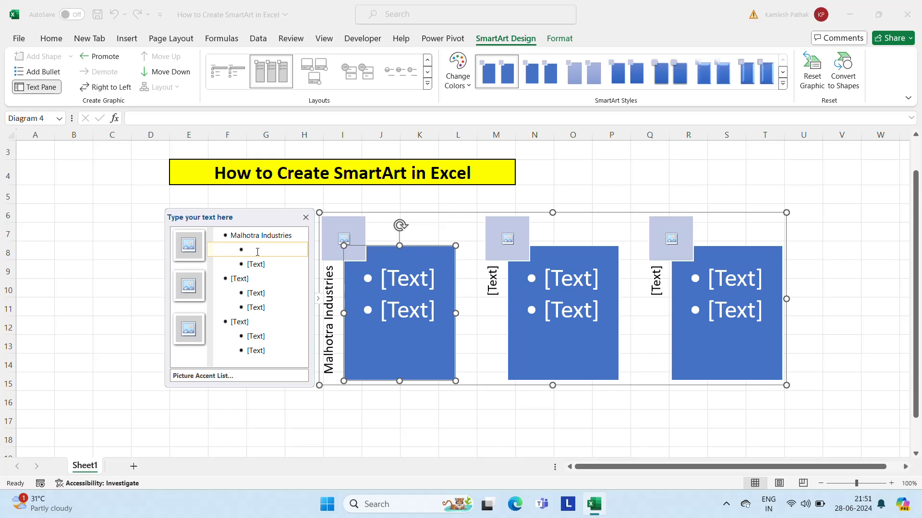
text(Rahu)
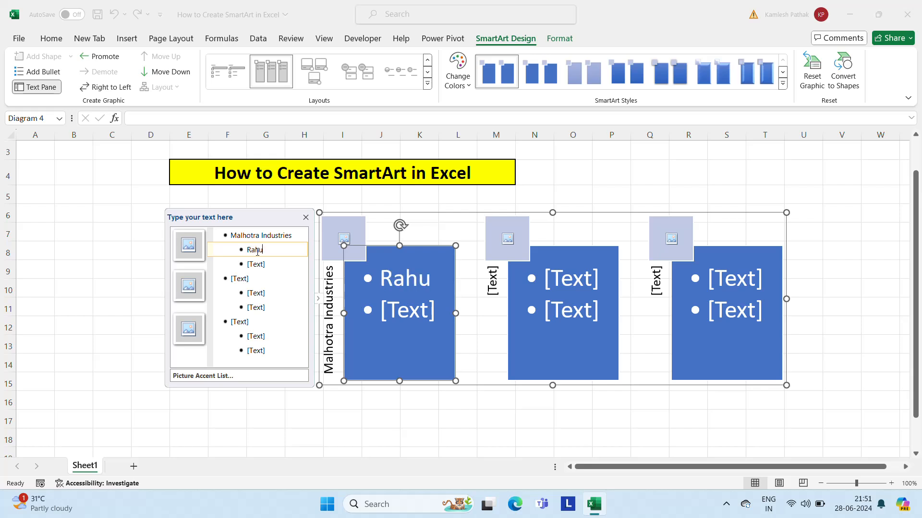
text(l Kumar)
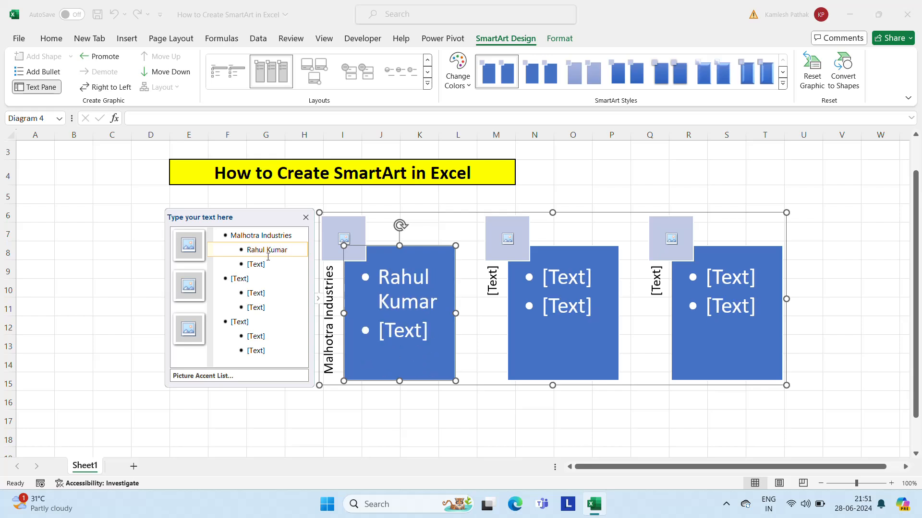
click(270, 264)
text(Manish)
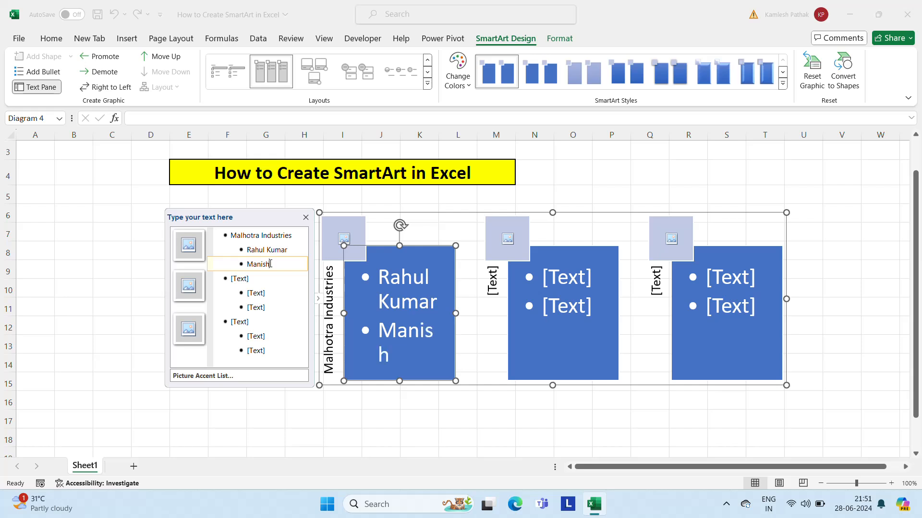
text( Singh)
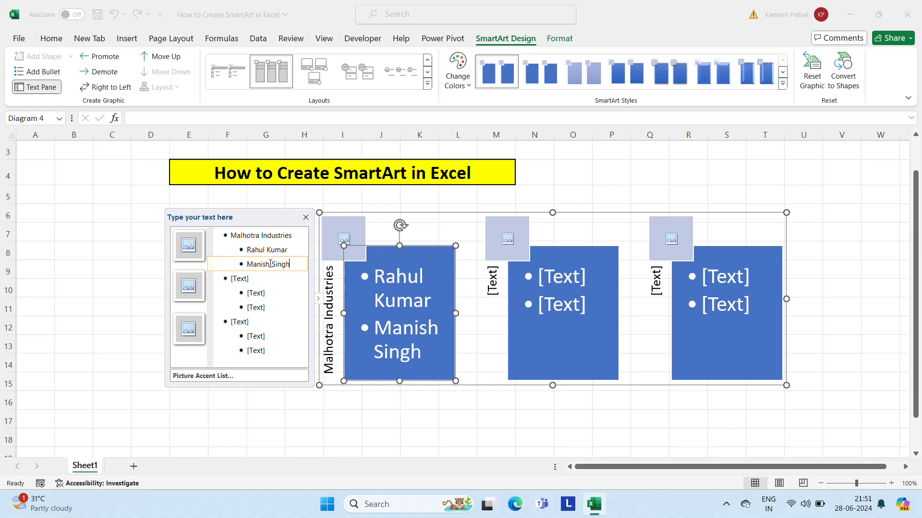
Step: Enter "Rama & Co." as the side heading of the second column
click(248, 279)
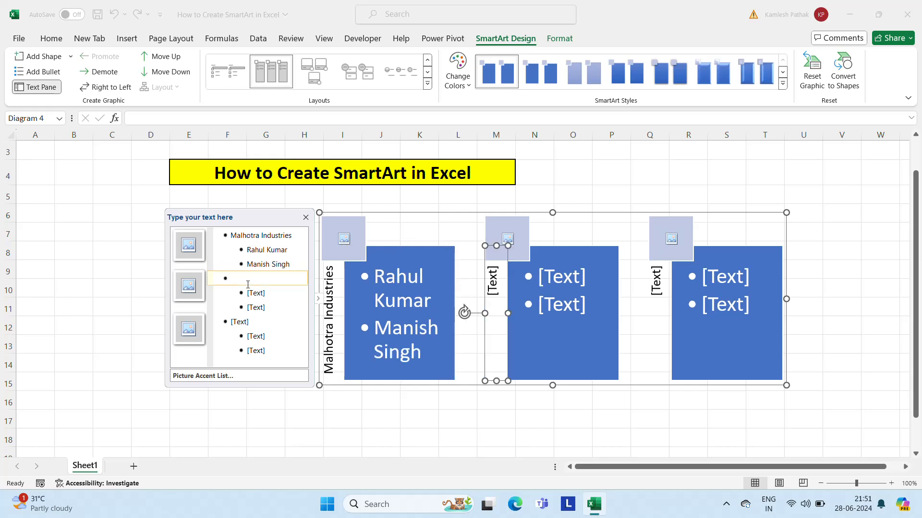
text(Rama & )
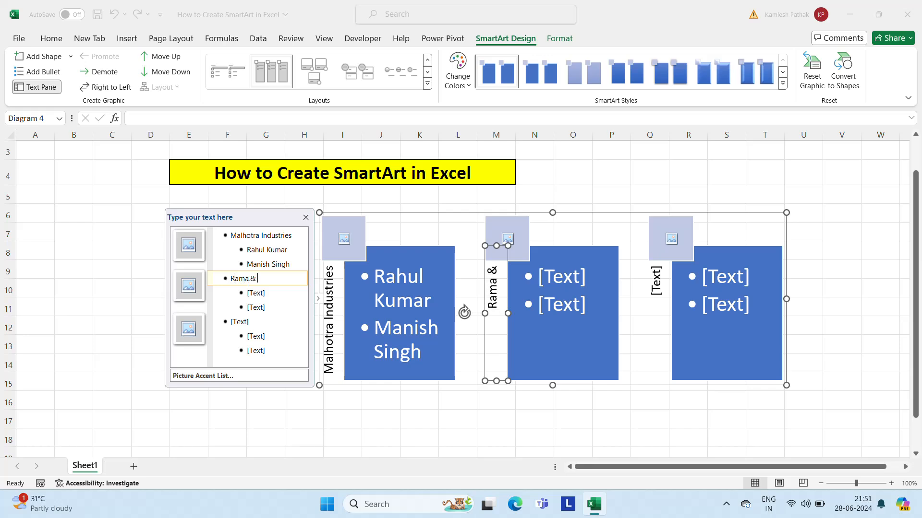
text(Co.)
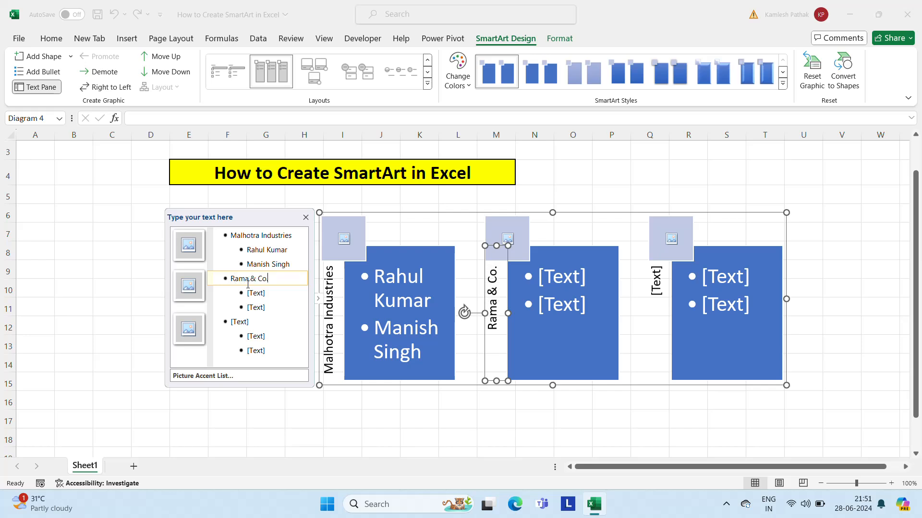
Step: Enter a person's full name as the first bullet under Rama & Co
click(264, 302)
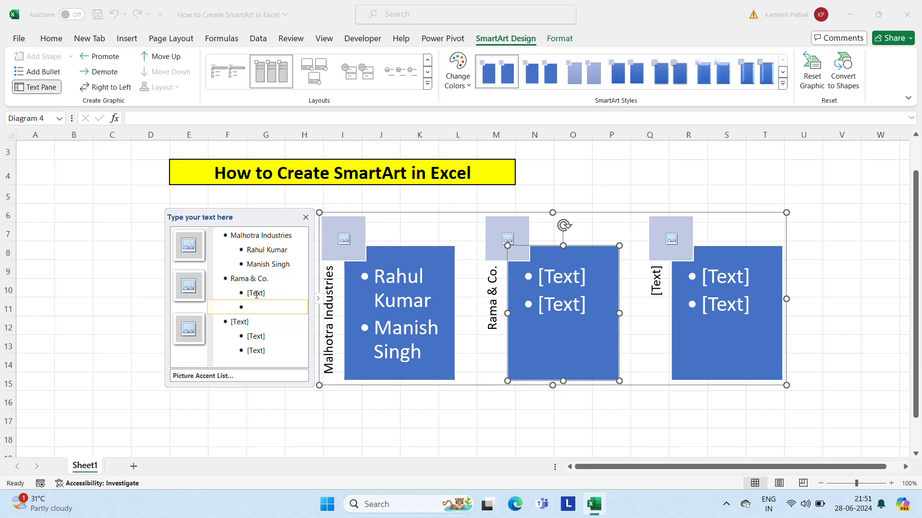
click(256, 294)
text(Narwsh)
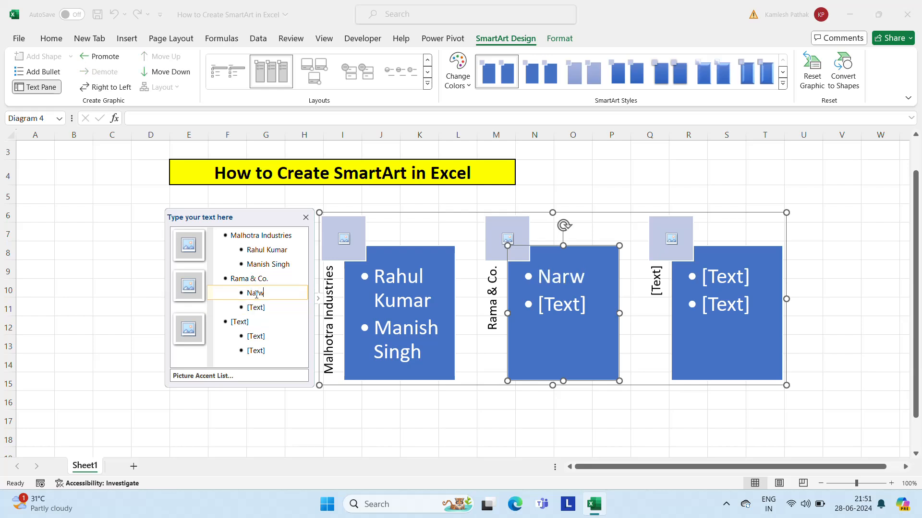
key(BackSpace)
key(BackSpace)
key(BackSpace)
key(BackSpace)
text(resh Si)
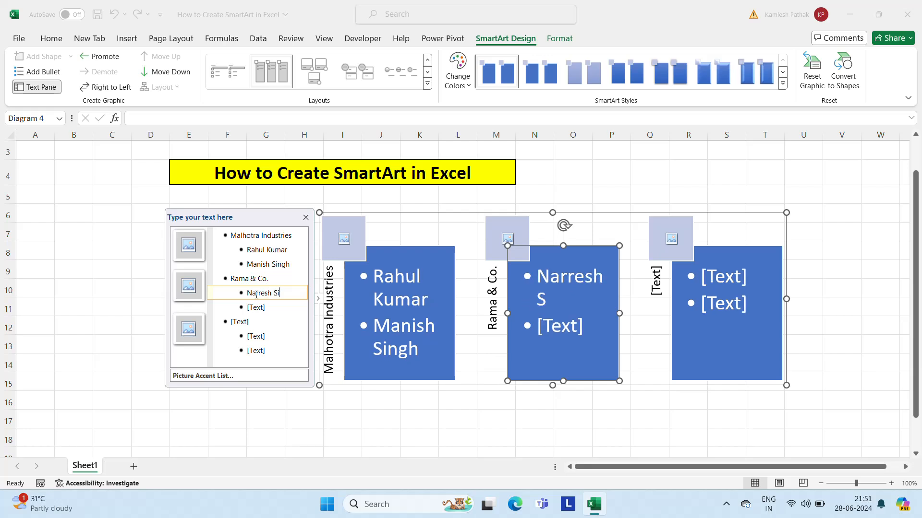
text(ngh)
Step: Enter another person's full name as the second bullet under Rama & Co. and remove the extra letter from the first bullet's name
click(267, 308)
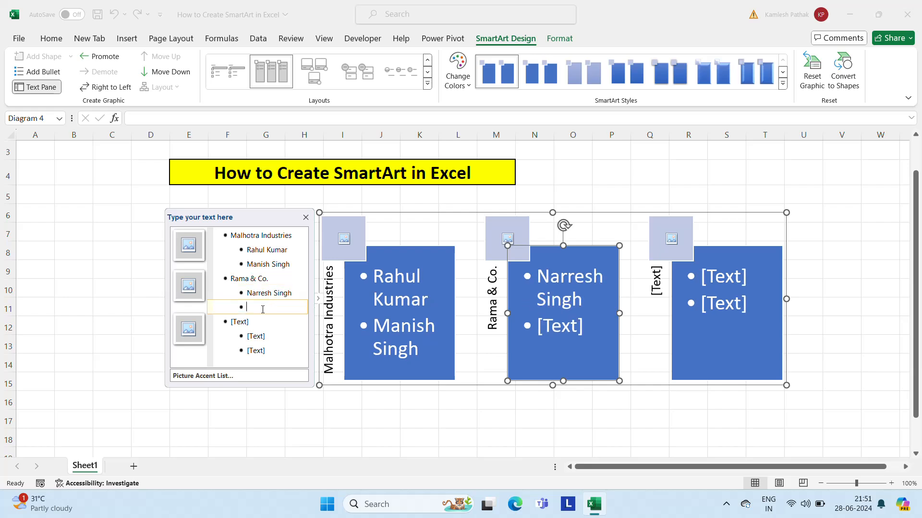
text(Manoj S)
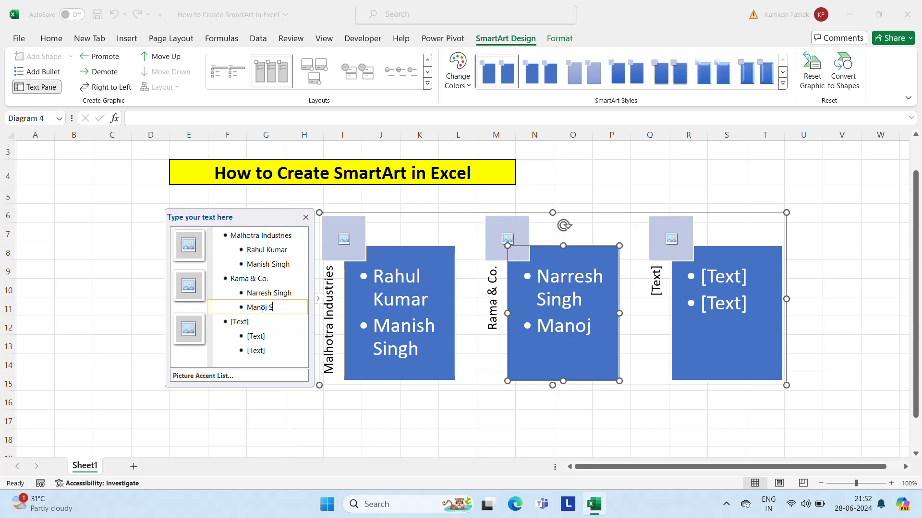
text(ingh)
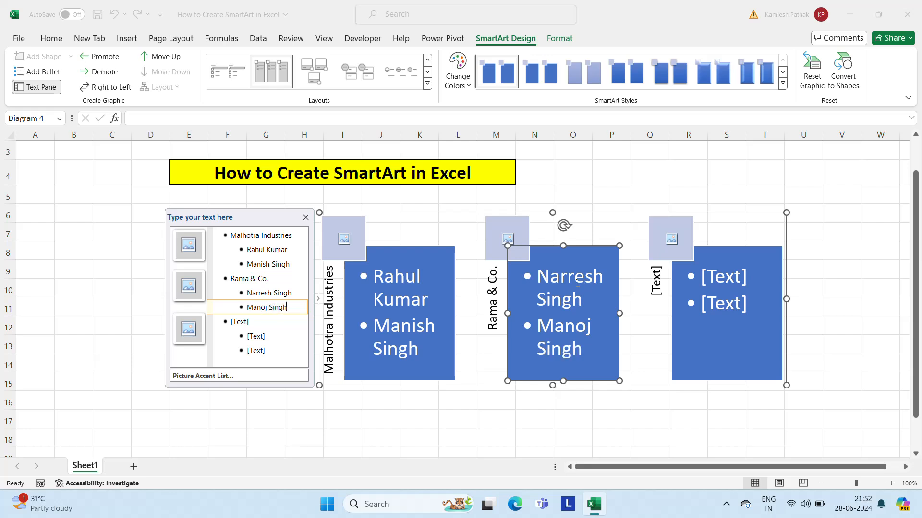
click(570, 281)
key(BackSpace)
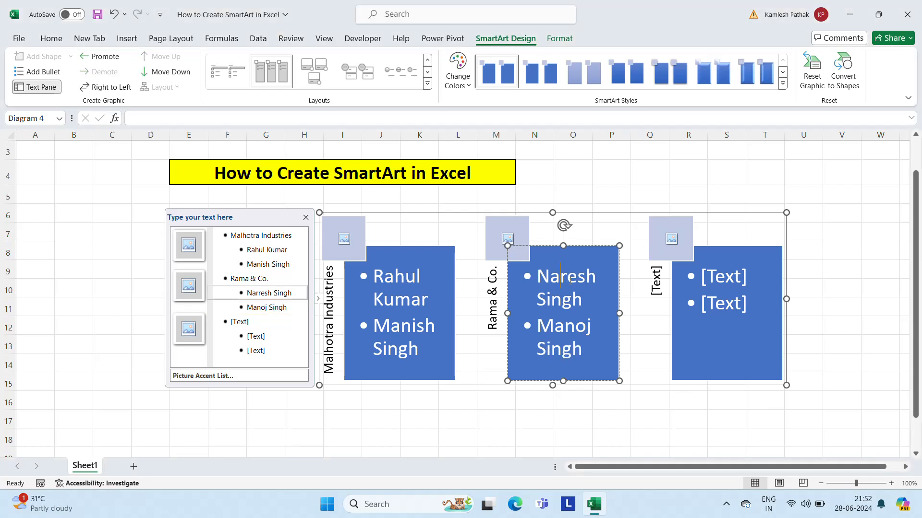
Step: Enter "Ram Sons" as the side heading of the third column
click(247, 322)
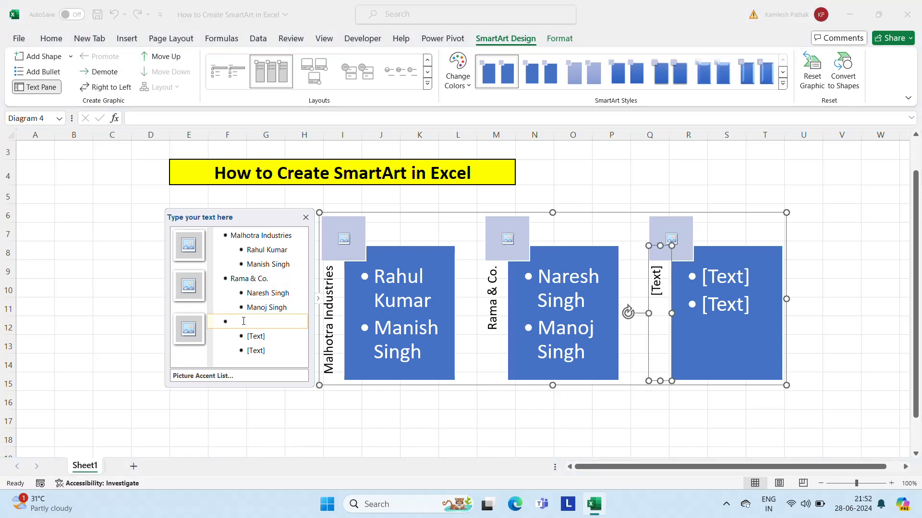
text(Ram & Bros)
key(BackSpace)
key(BackSpace)
key(BackSpace)
key(BackSpace)
key(BackSpace)
key(BackSpace)
key(BackSpace)
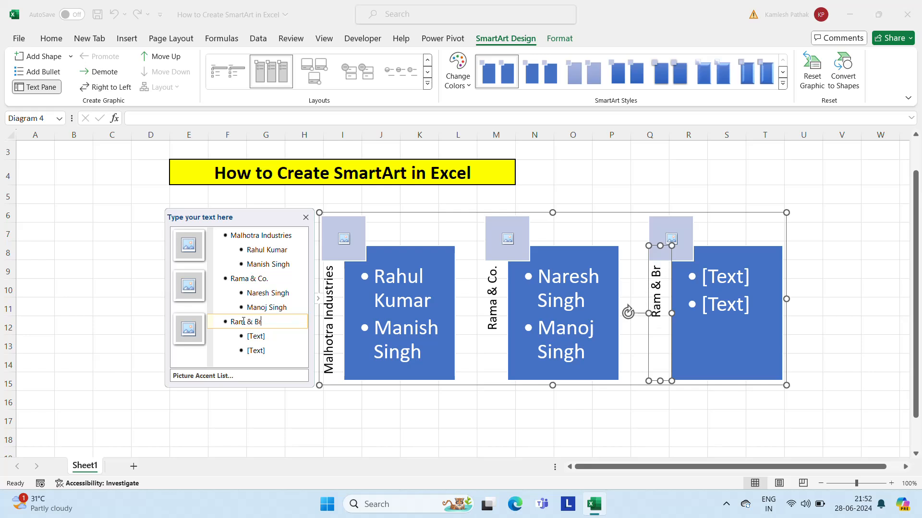
text(Sons)
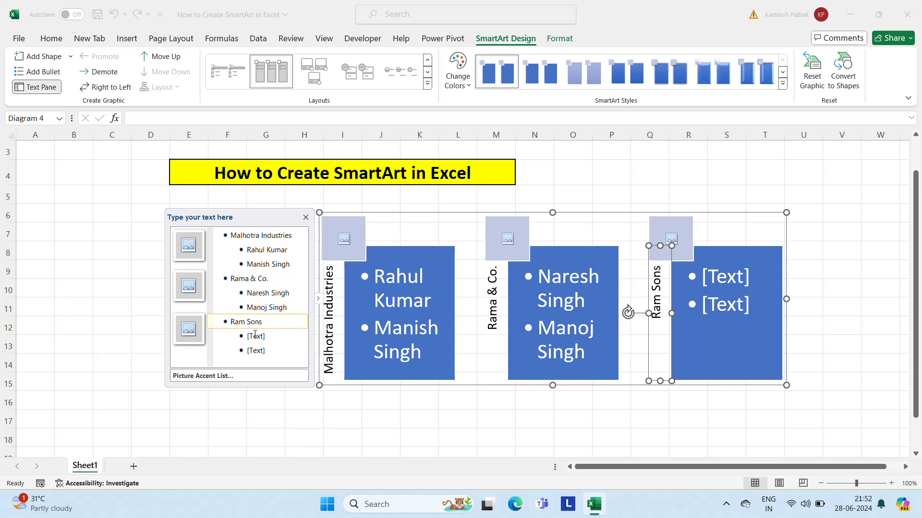
Step: Fill the two bullets under Ram Sons with two people's full names
click(255, 335)
text(Ne)
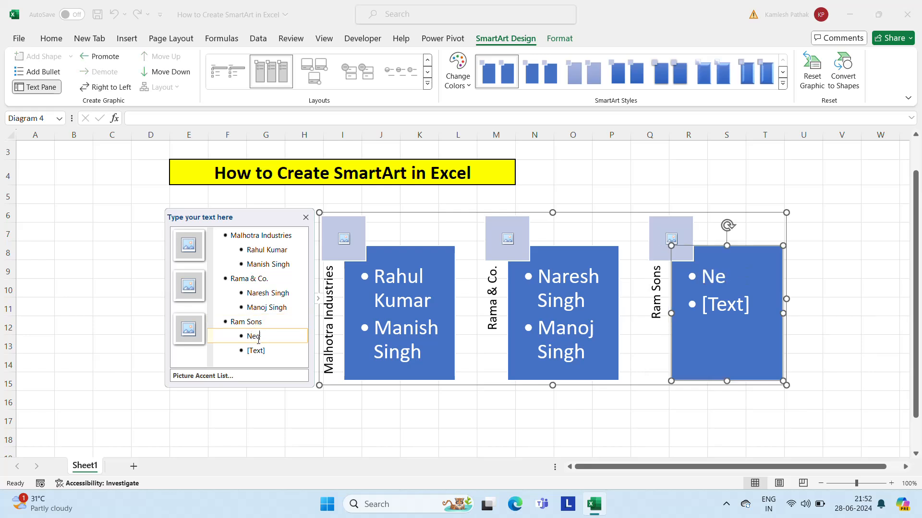
text(eta Kumar)
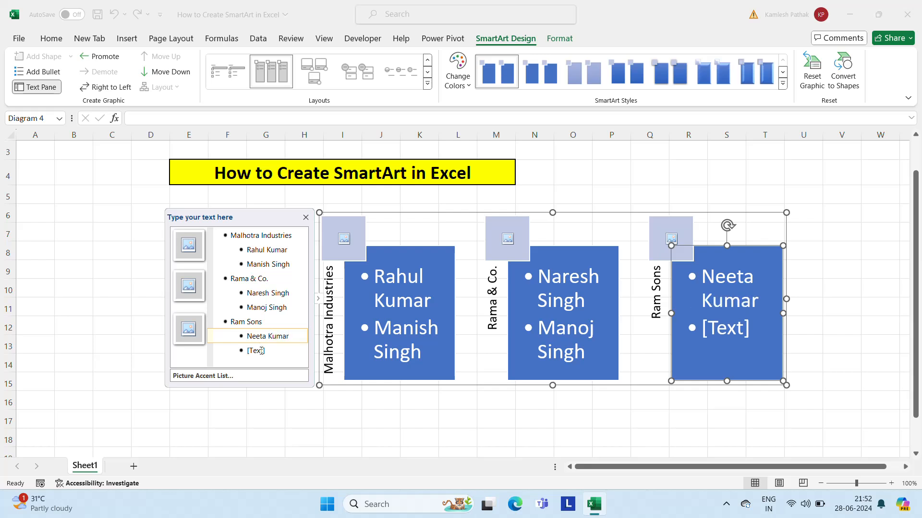
click(261, 351)
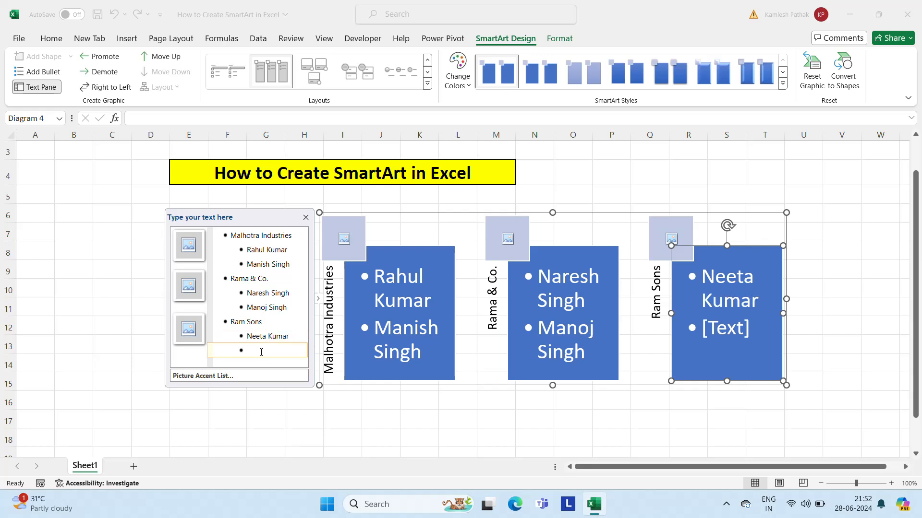
text(Manish )
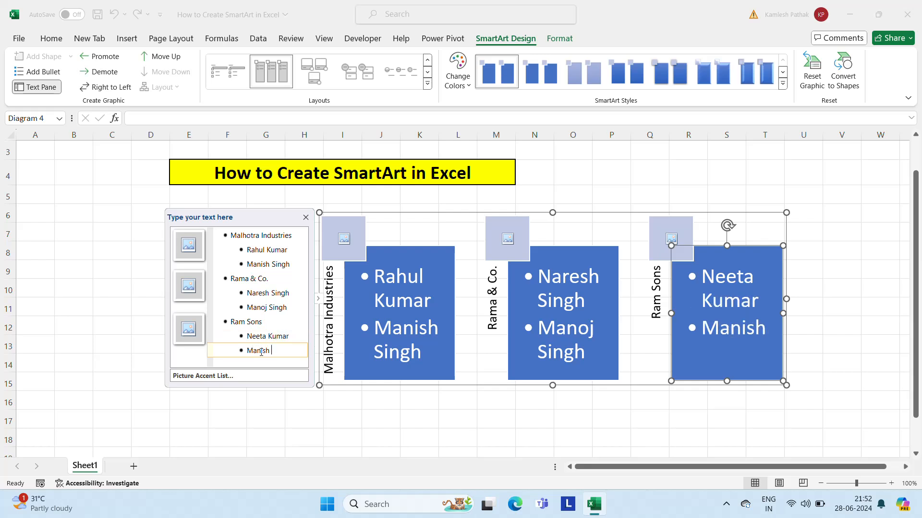
text(Singh)
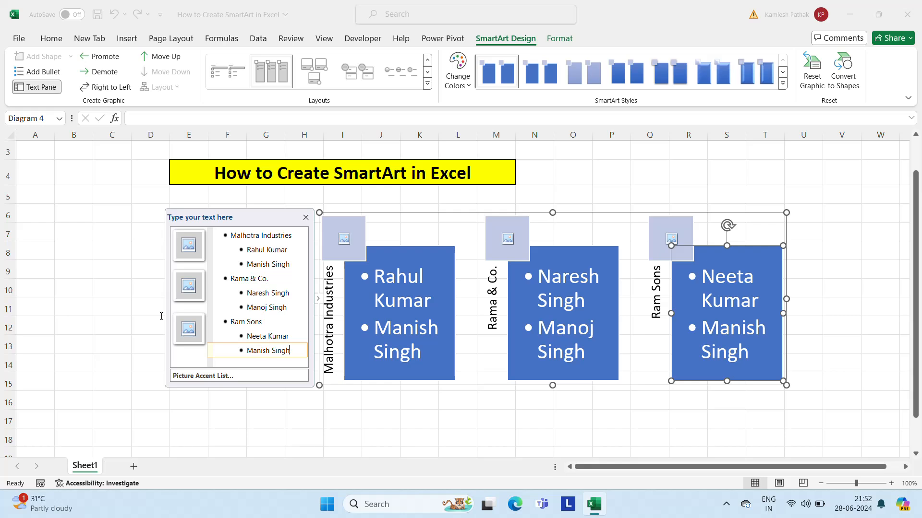
click(286, 249)
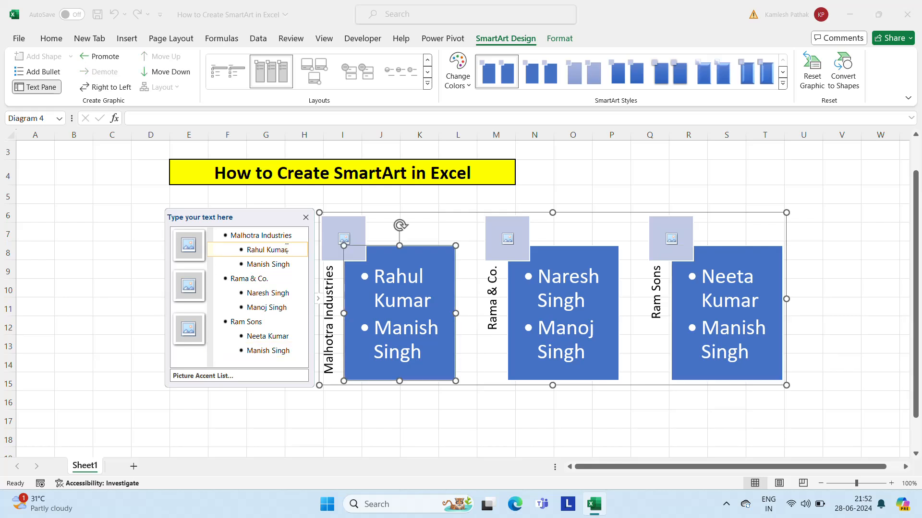
key(Return)
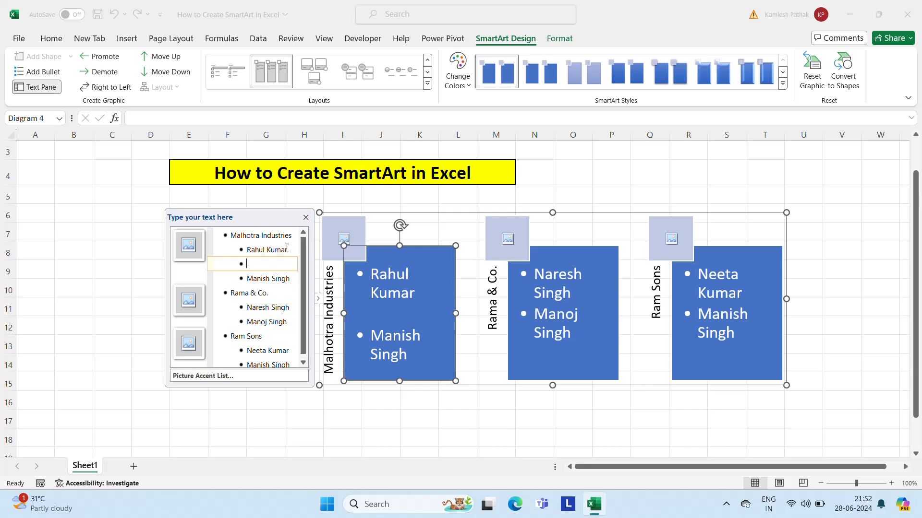
key(shift+Tab)
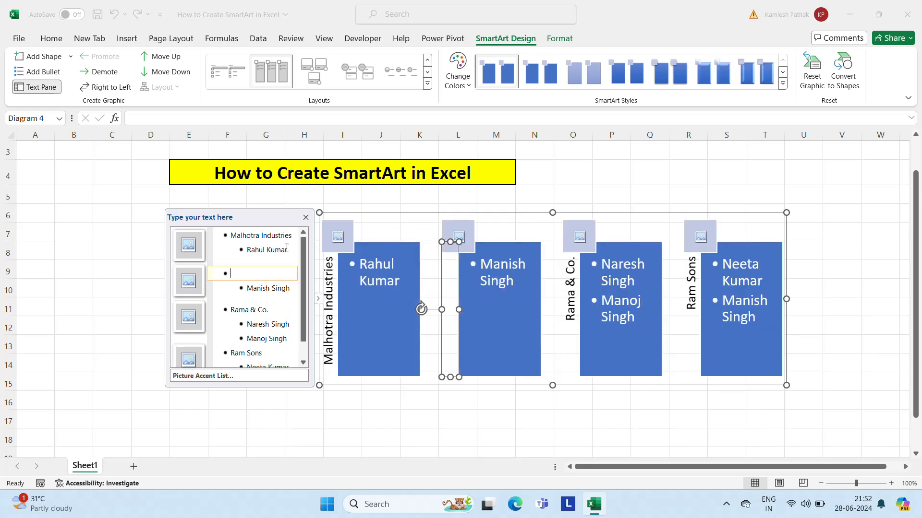
key(BackSpace)
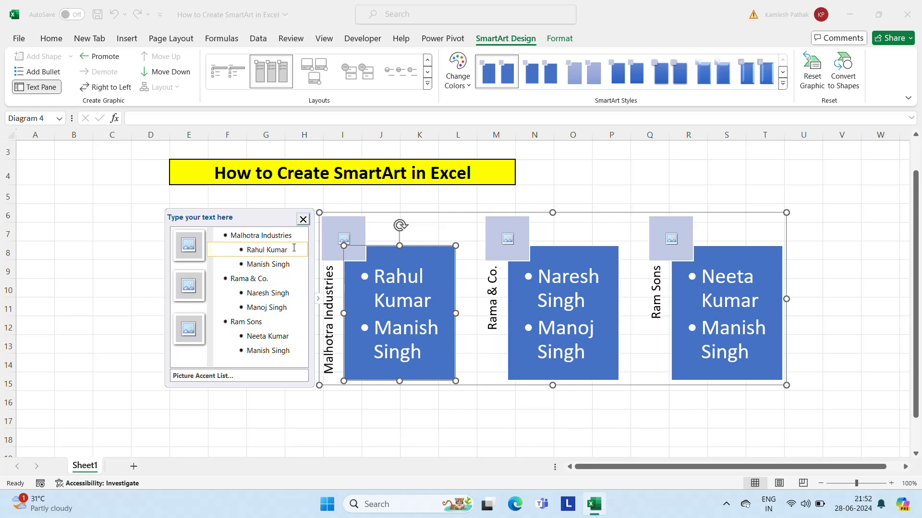
Step: Append "(MD)" to the first bullet under Malhotra Industries
text((MD)
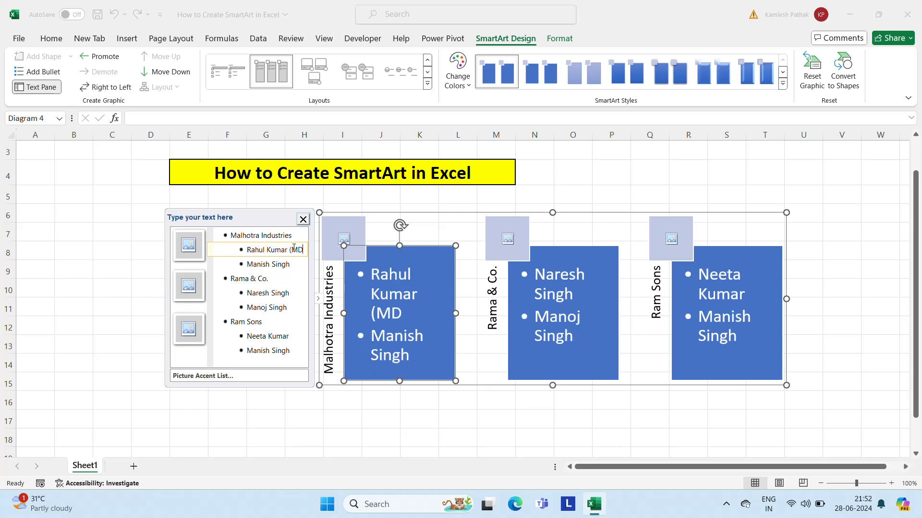
text())
Step: Append "(Director)" to the first bullet under Rama & Co
click(290, 295)
text(()
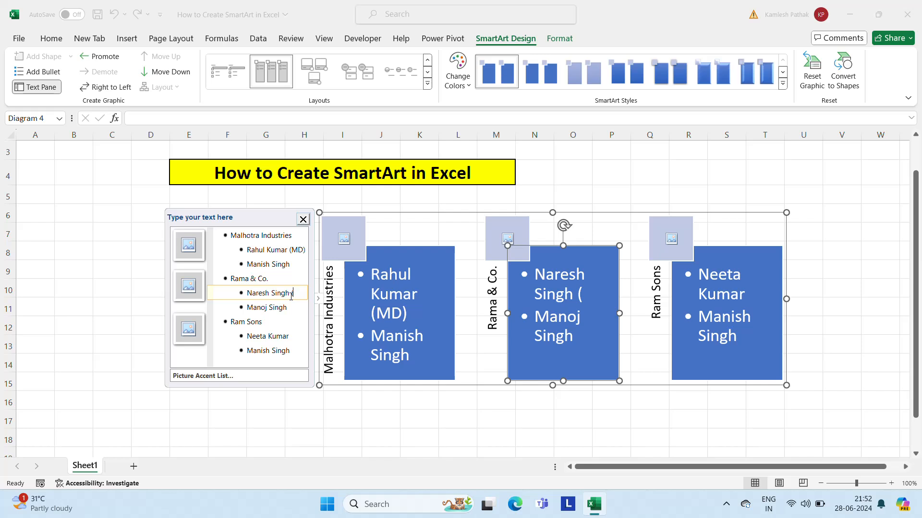
text(Director)
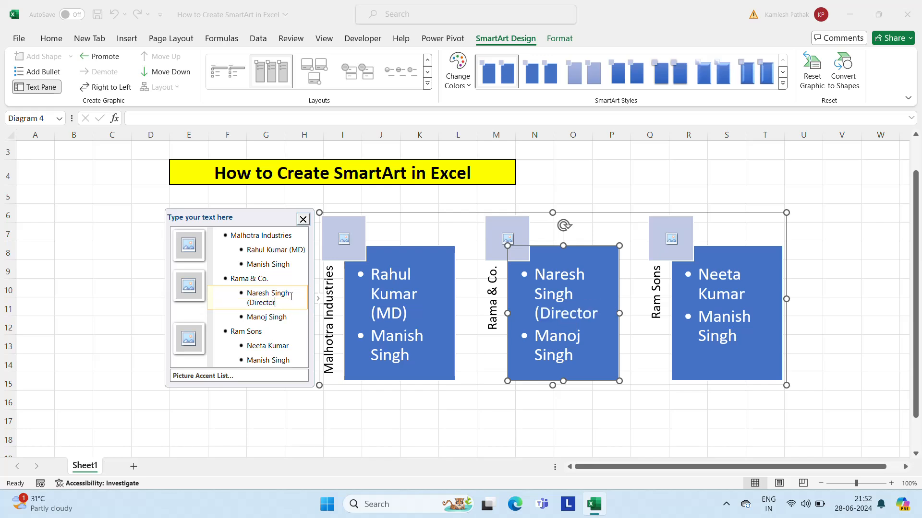
text())
Step: Append "(Chariman)" to the first bullet under Ram Sons and deselect the graphic
click(295, 344)
text(()
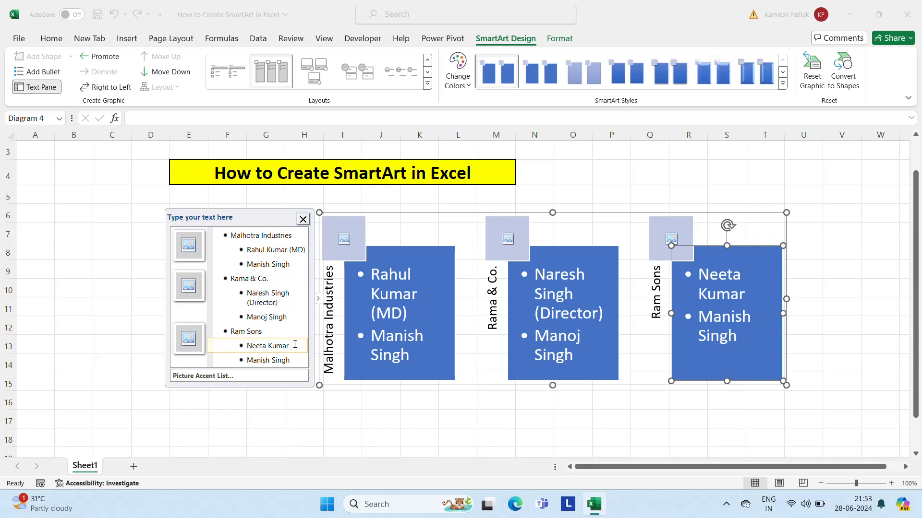
text(Chari)
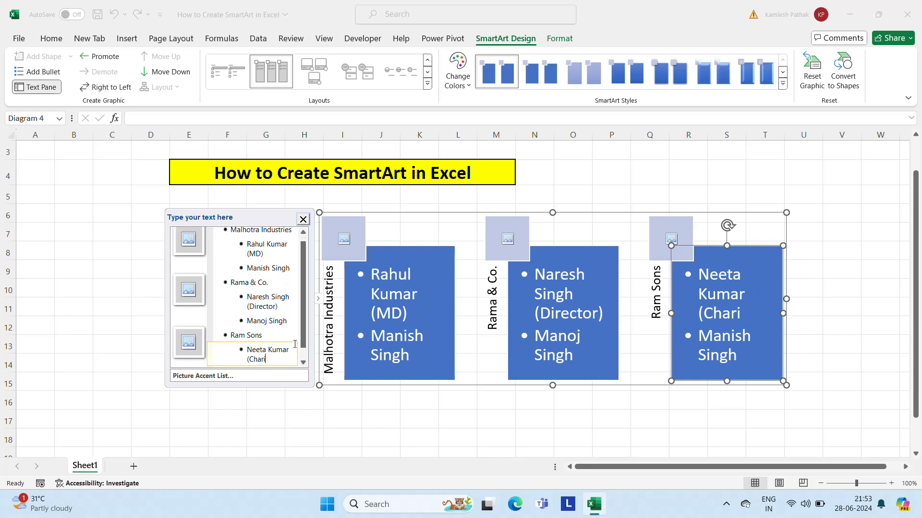
text(man))
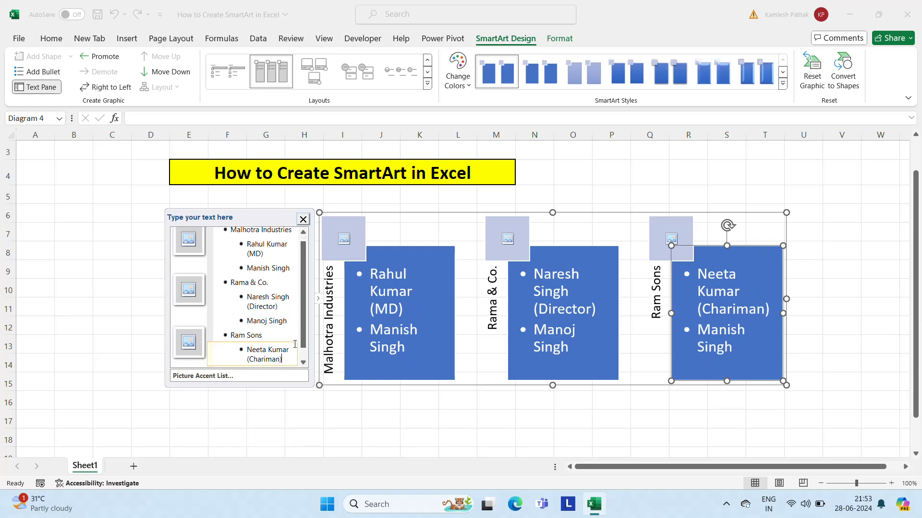
click(368, 420)
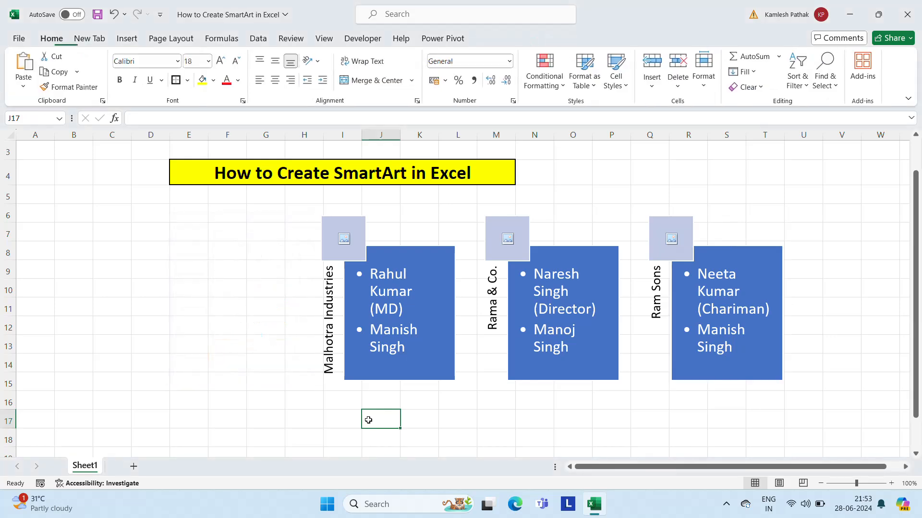
click(344, 238)
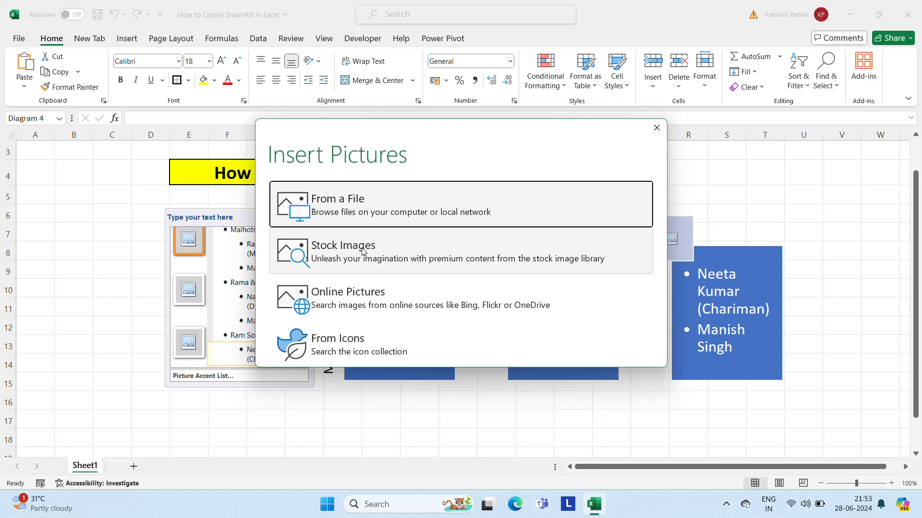
click(362, 252)
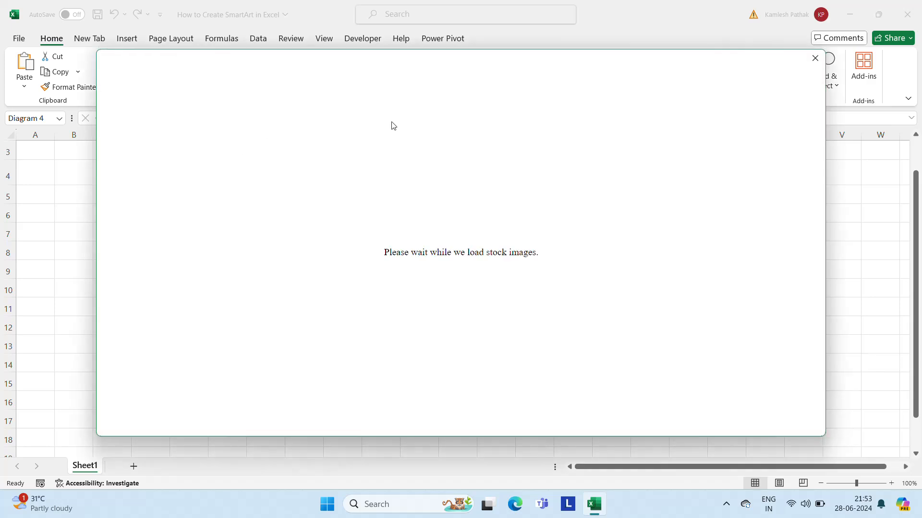
click(815, 58)
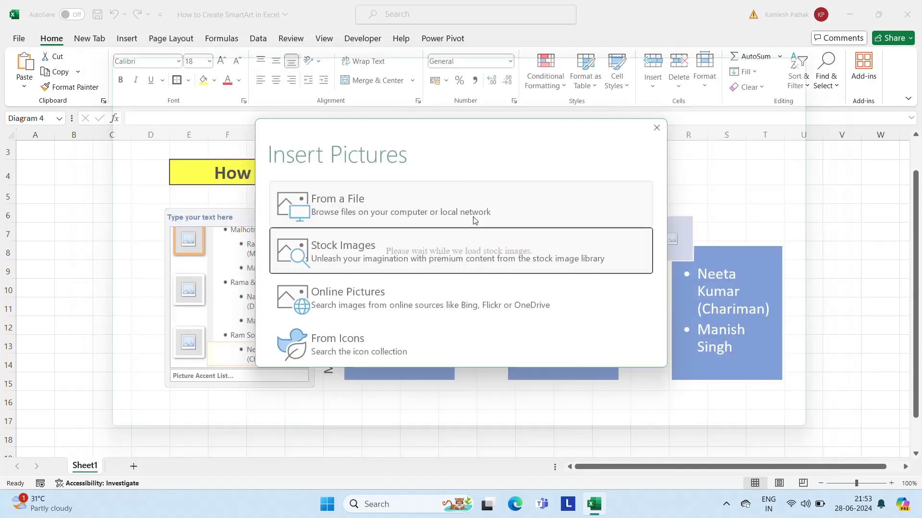
click(344, 202)
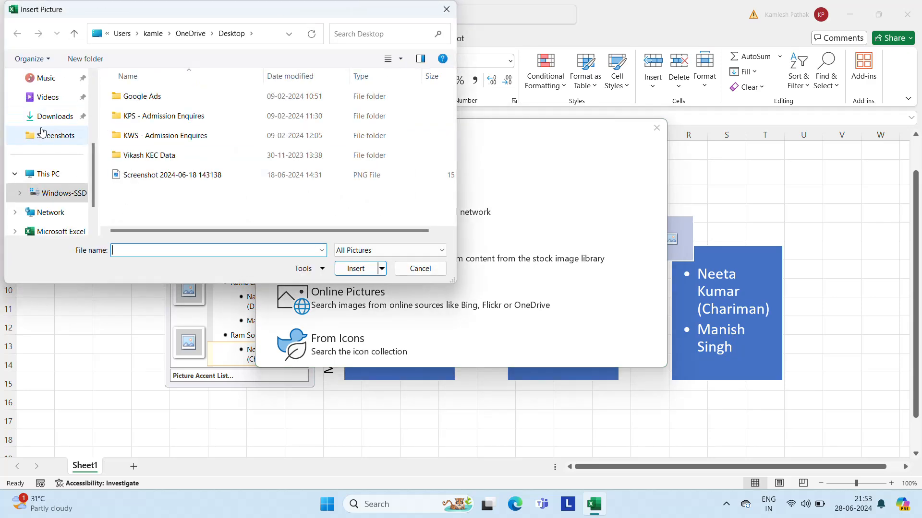
click(67, 136)
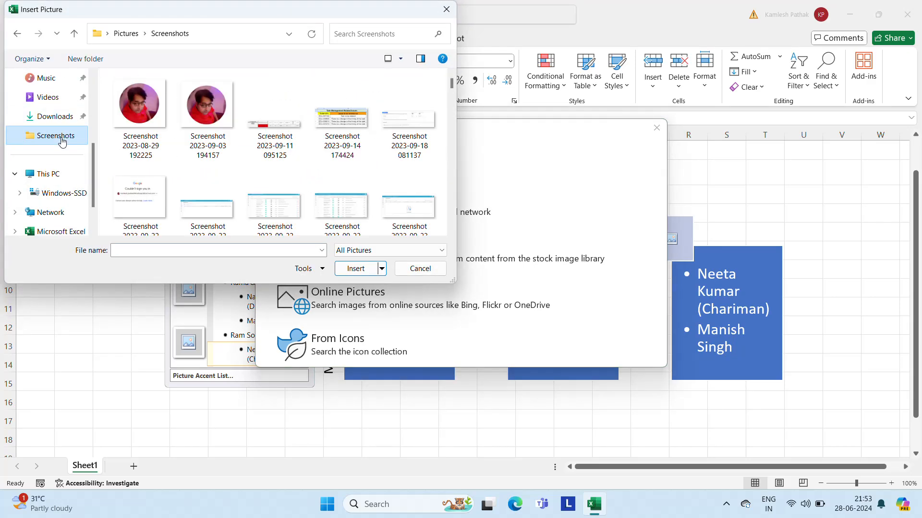
click(123, 99)
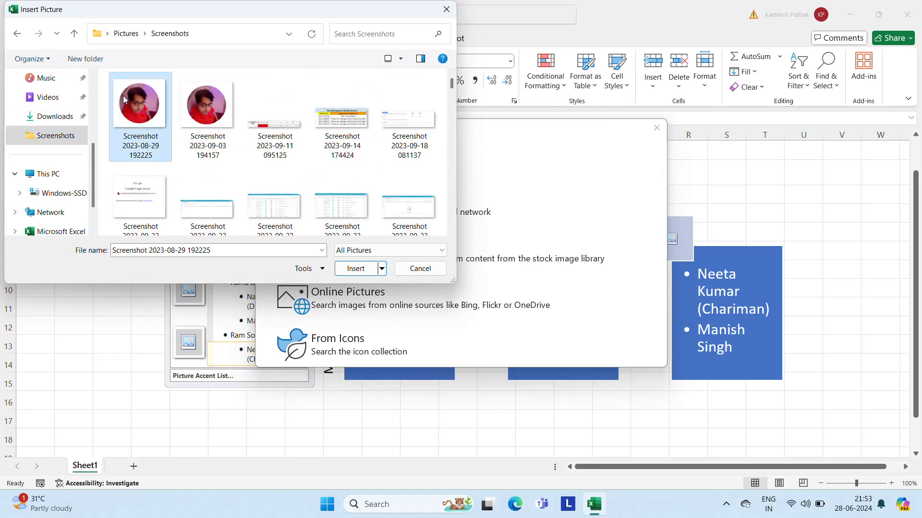
click(356, 267)
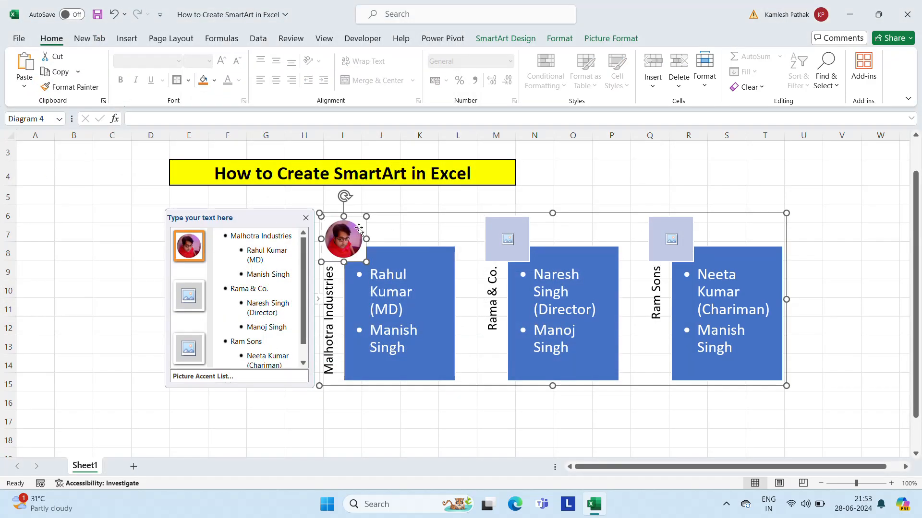
click(560, 180)
Step: Copy the Malhotra Industries picture and paste it into the Rama & Co. picture placeholder
click(351, 240)
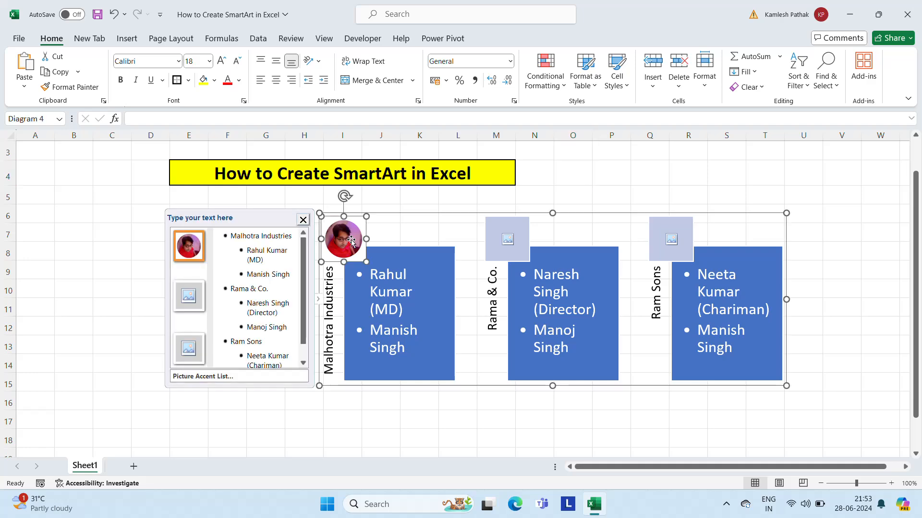
right_click(351, 240)
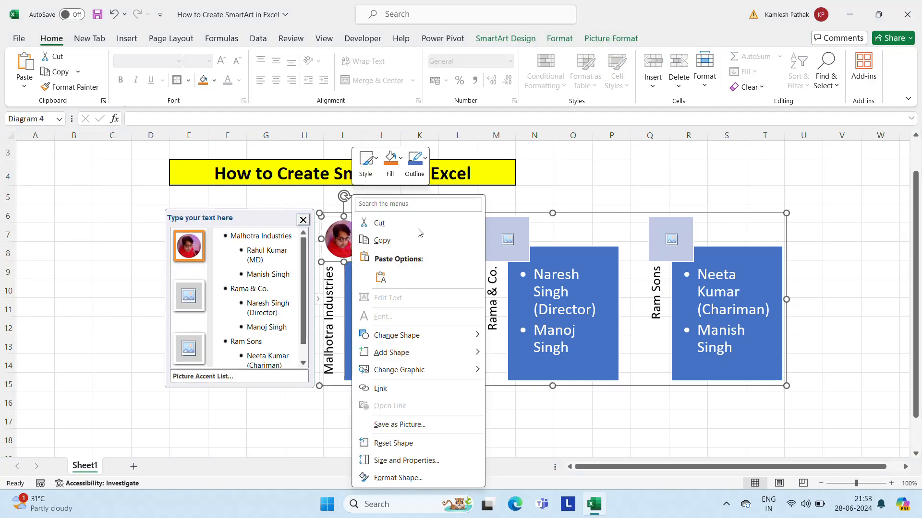
click(505, 240)
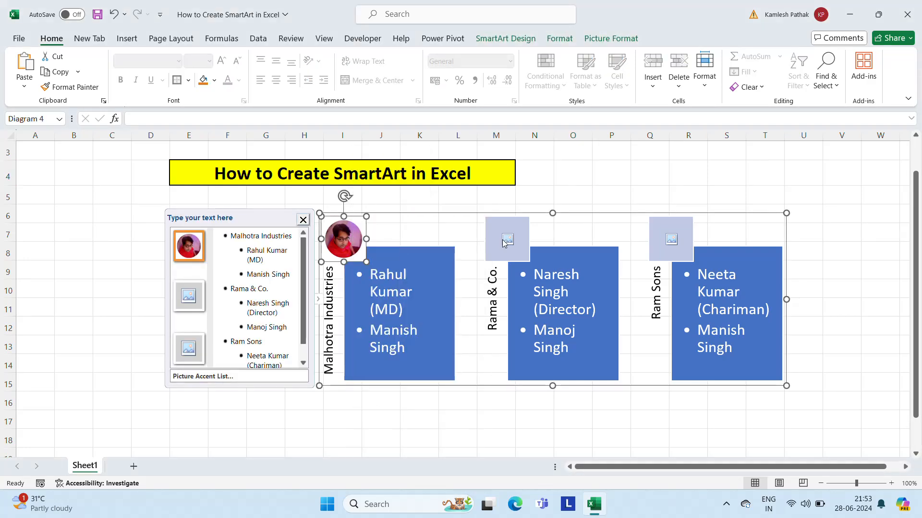
key(Escape)
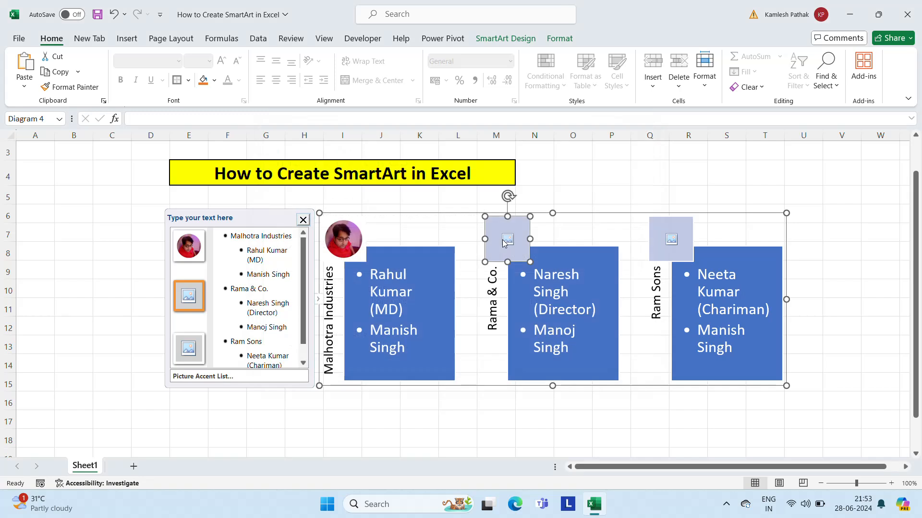
key(ctrl+v)
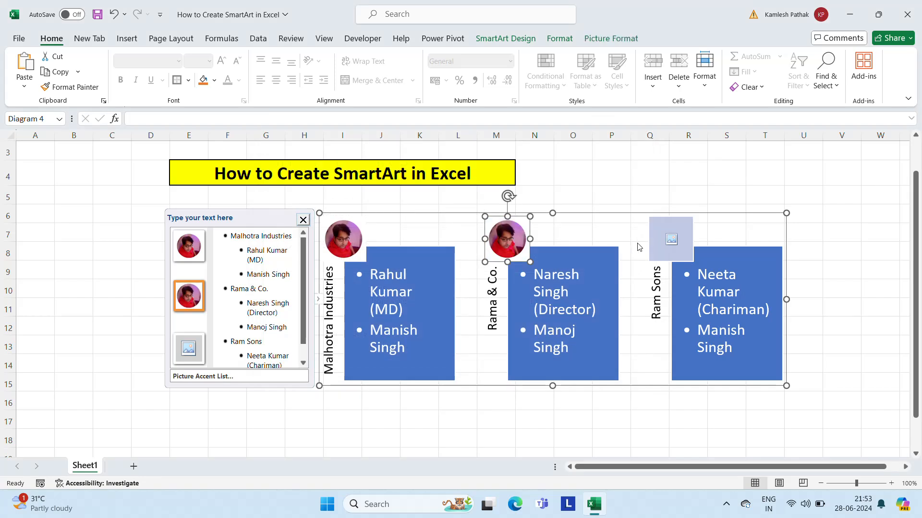
Step: Paste the same picture into the Ram Sons placeholder and deselect the graphic
click(661, 236)
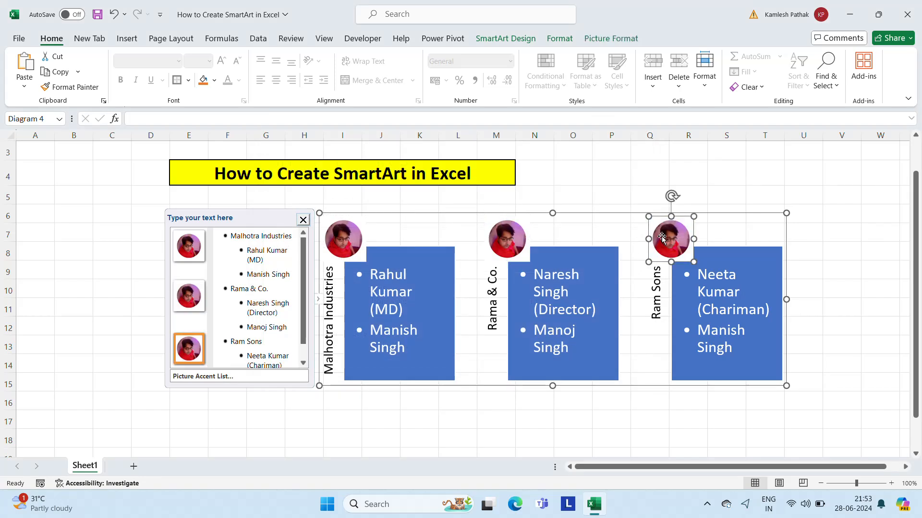
click(572, 172)
click(258, 304)
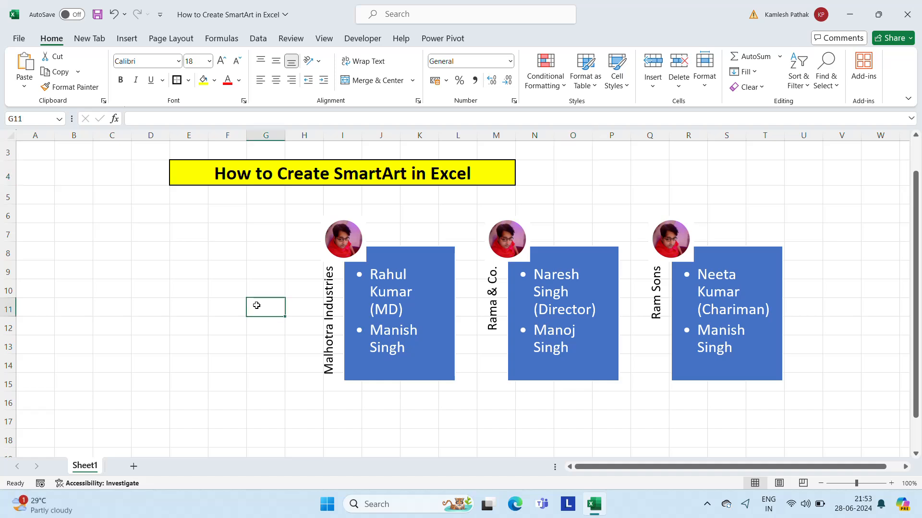
Step: Hide the SmartArt text entry box and enlarge the graphic to span about columns D to W and rows 6 to 18
click(399, 292)
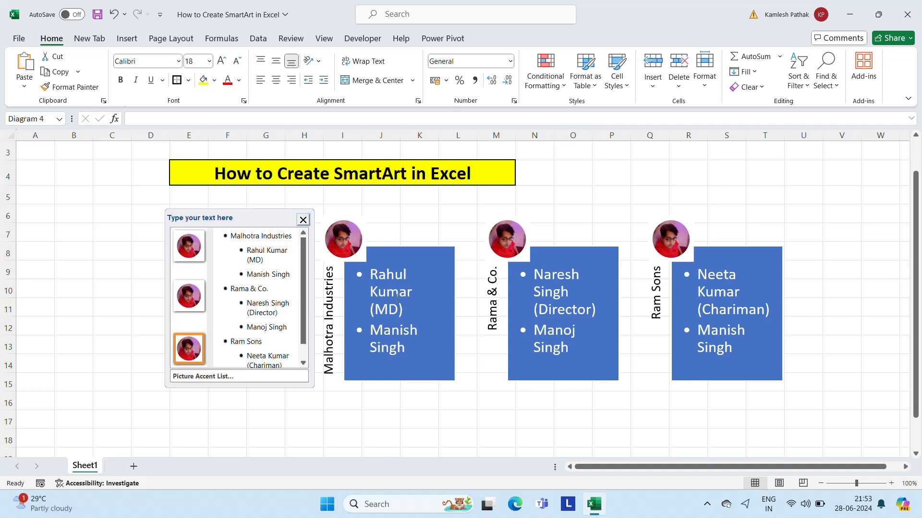
click(306, 217)
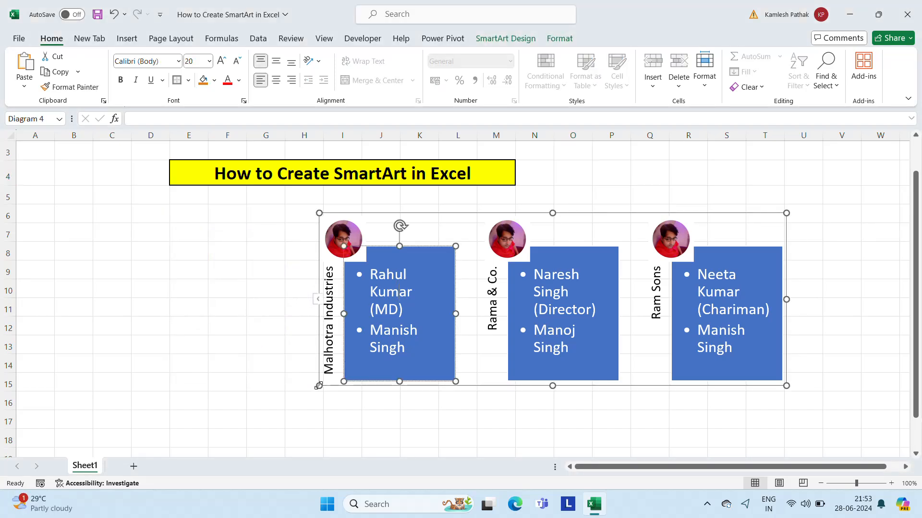
drag(319, 386, 143, 382)
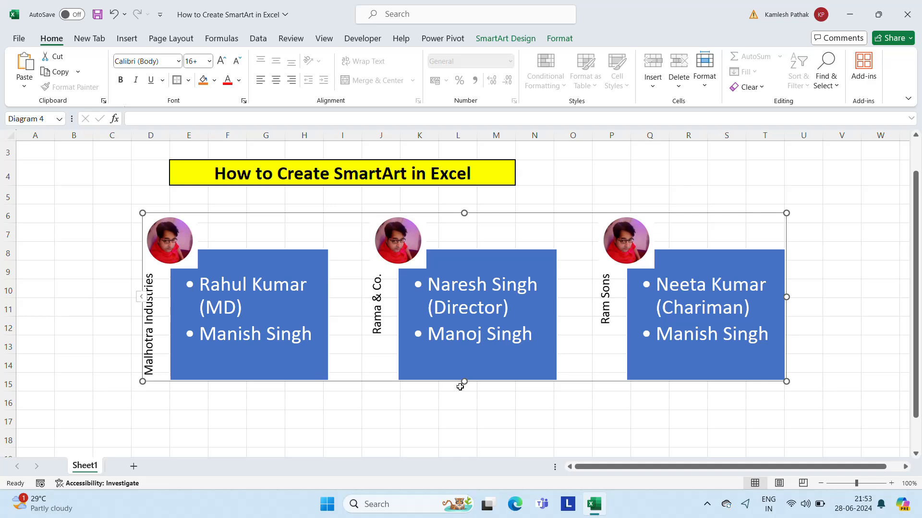
drag(465, 381, 464, 435)
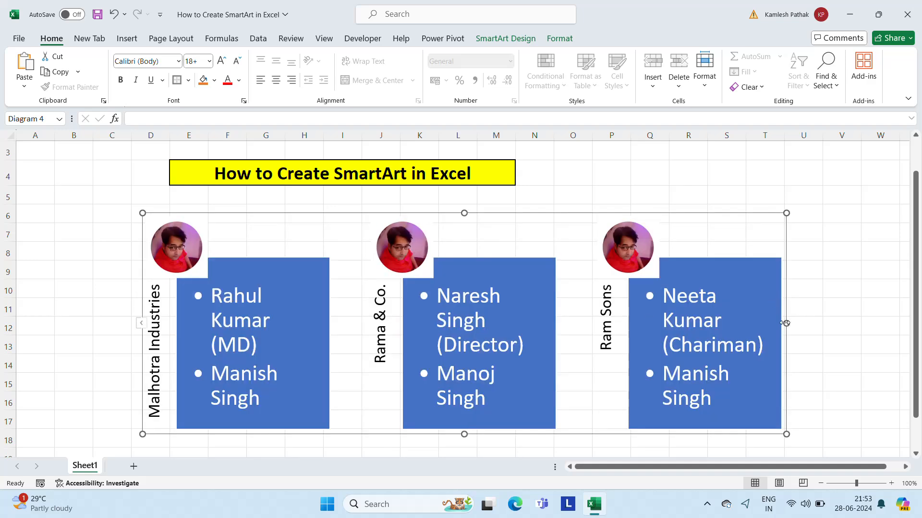
drag(785, 323, 868, 323)
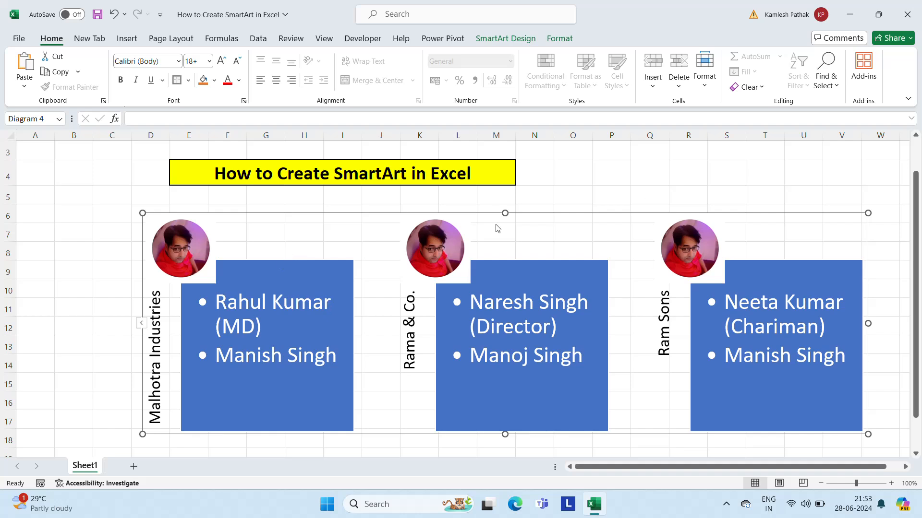
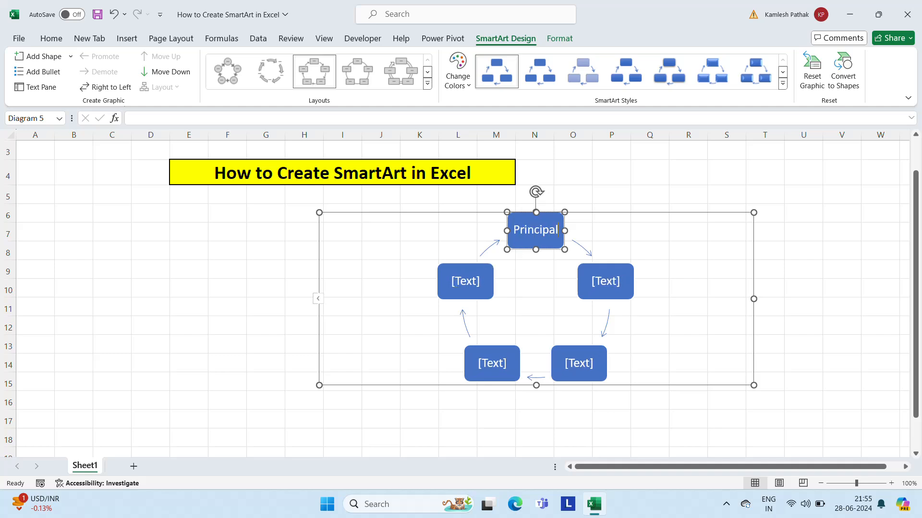
Step: Label the two cycle boxes on either side below Principal as "Vice Principal" on the left and "Head Master" on the right
click(455, 281)
text(V)
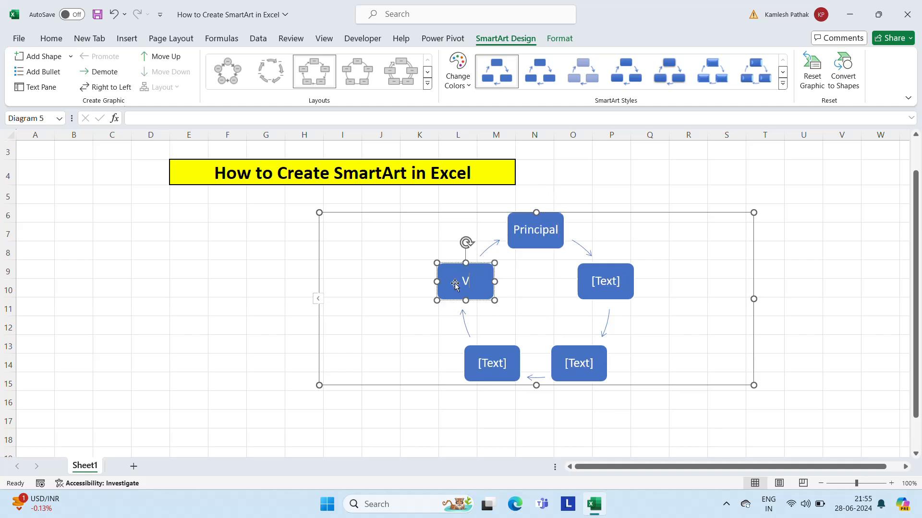
text(ice Principal)
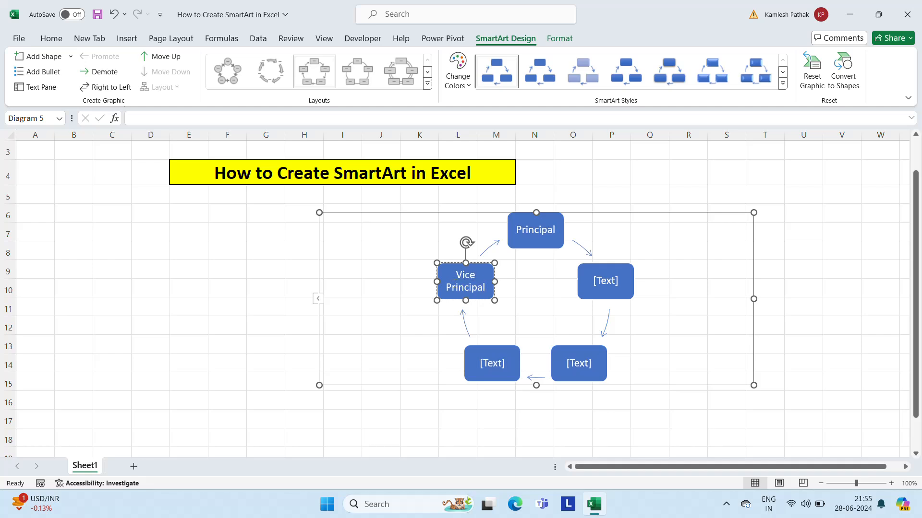
click(615, 267)
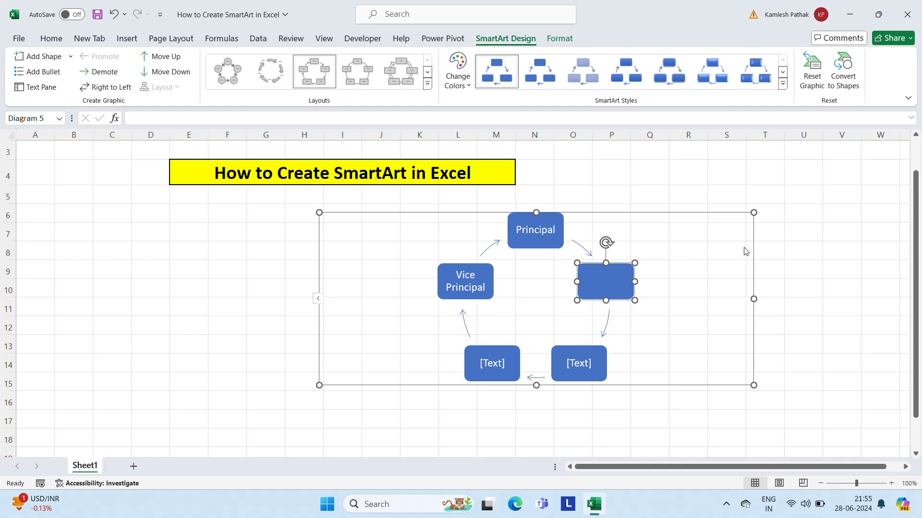
text(Head Master)
Step: Label the lower-left box of the cycle graphic "HOD - Senior School"
click(490, 367)
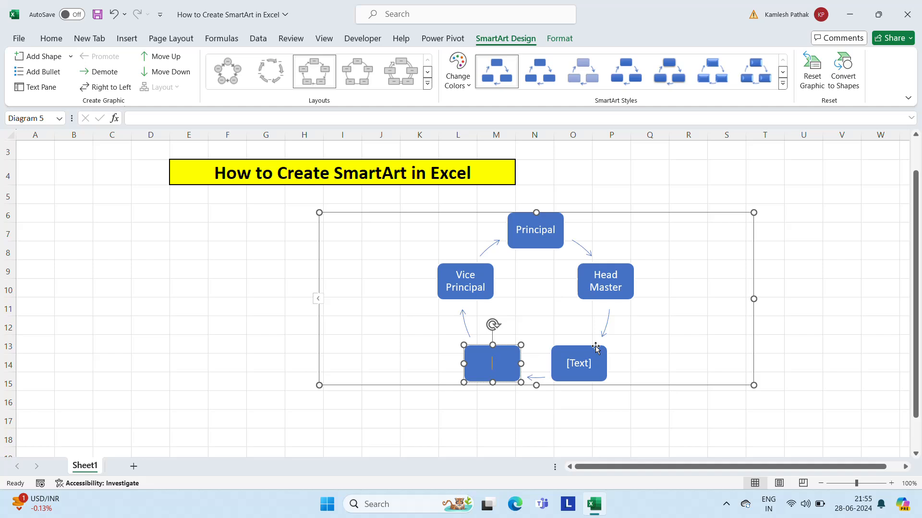
text(HOD - Senior School)
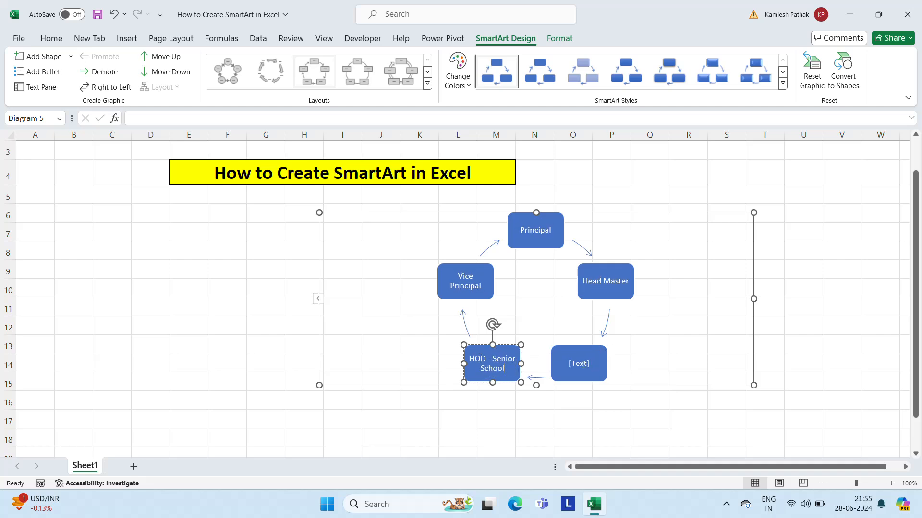
Step: Label the remaining lower-right box of the cycle graphic "HOD - Middle School" and deselect the graphic
click(579, 365)
text(HO)
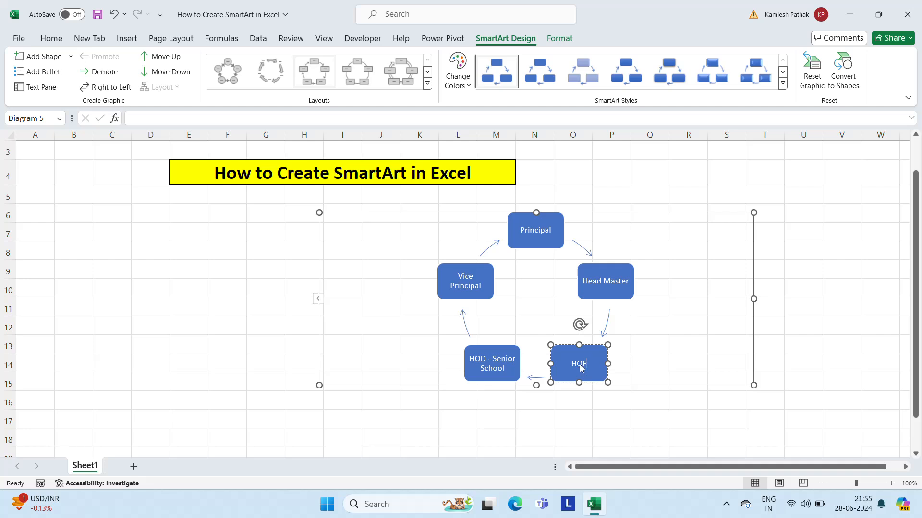
text(D - Middle School)
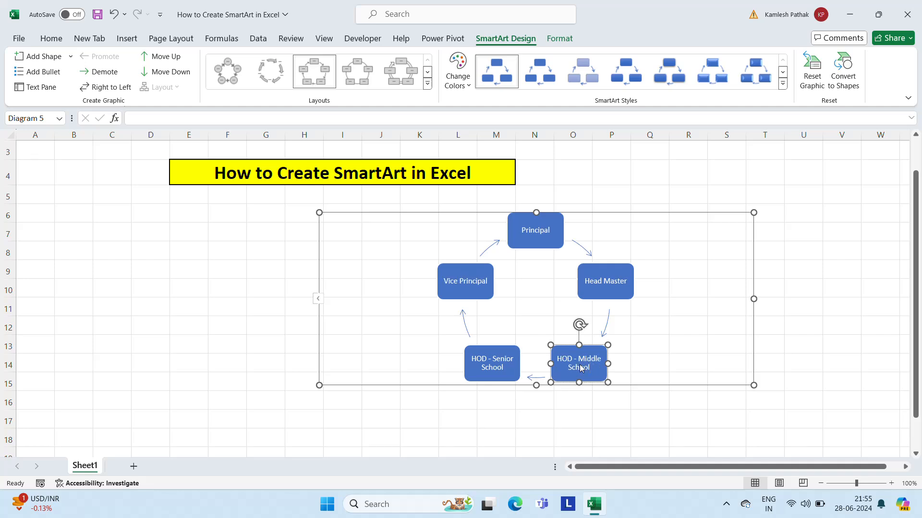
click(774, 369)
Step: Resize the cycle graphic to span about columns D to S and rows 5 to 18
click(581, 297)
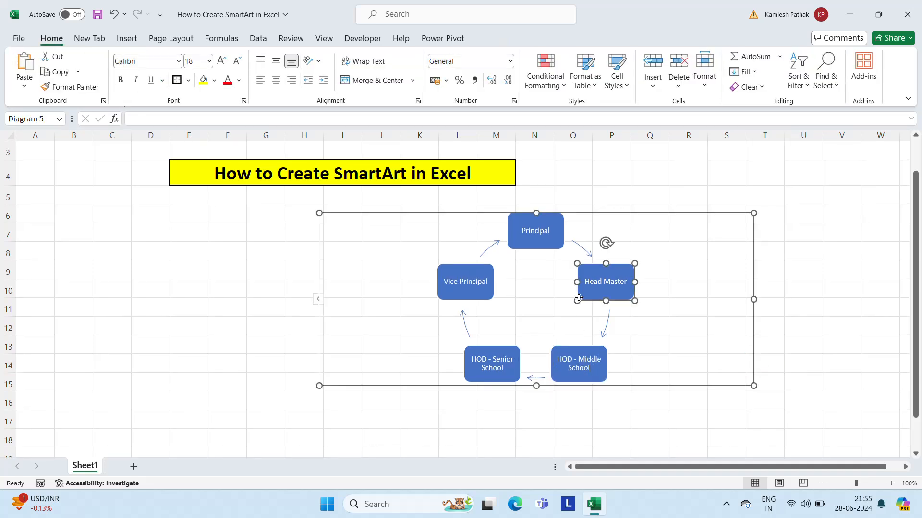
drag(753, 298, 800, 299)
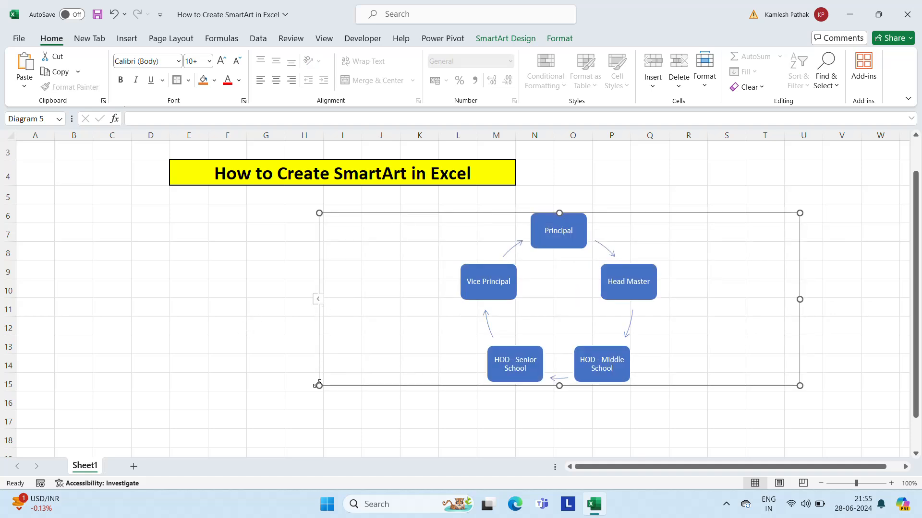
drag(319, 386, 137, 381)
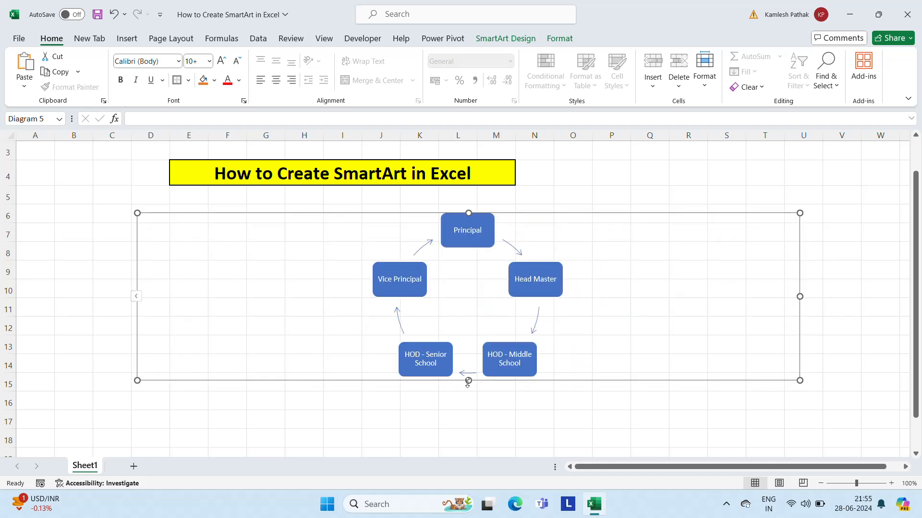
drag(468, 381, 468, 430)
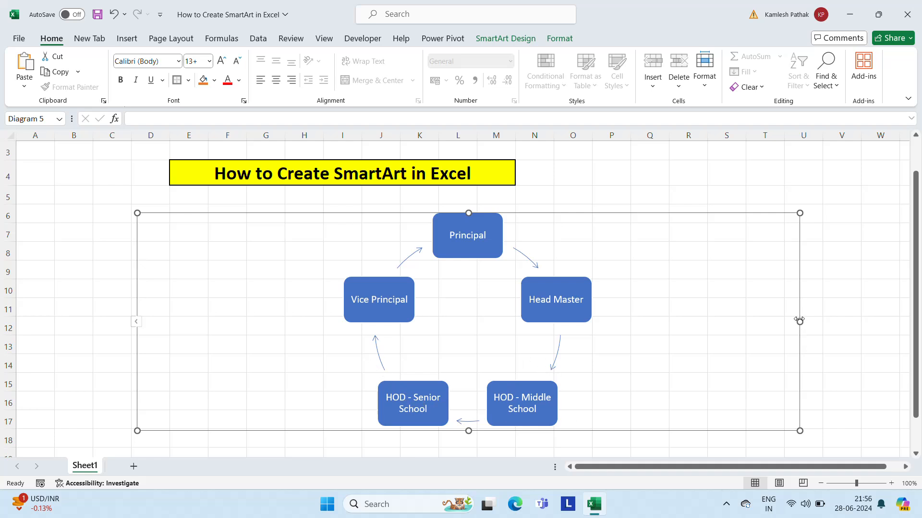
drag(799, 321, 723, 321)
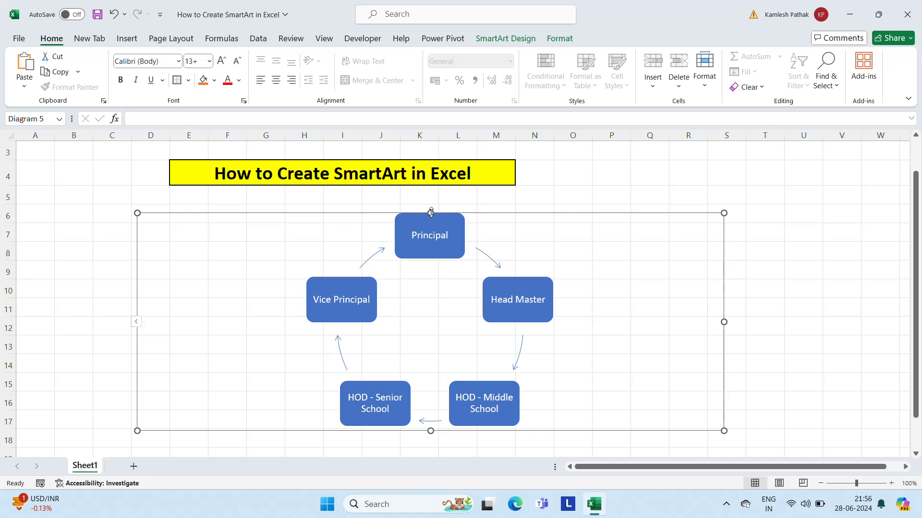
drag(431, 212, 431, 197)
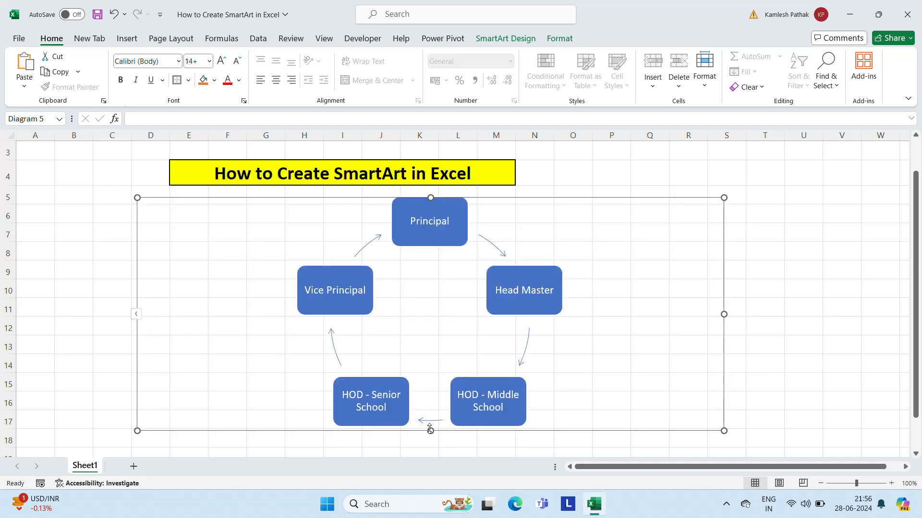
drag(430, 430, 428, 440)
Step: Delete the cycle graphic and insert a Picture Organization Chart from the Hierarchy category of SmartArt
key(Delete)
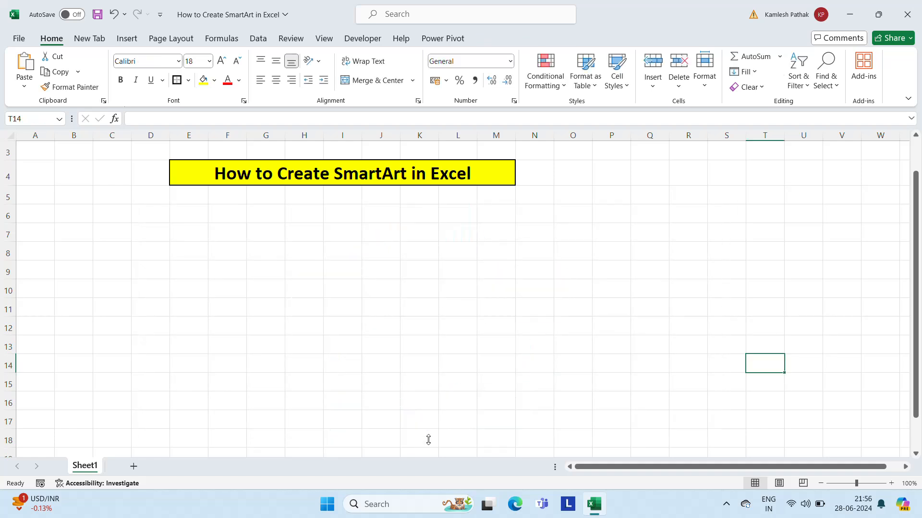
click(128, 38)
click(253, 57)
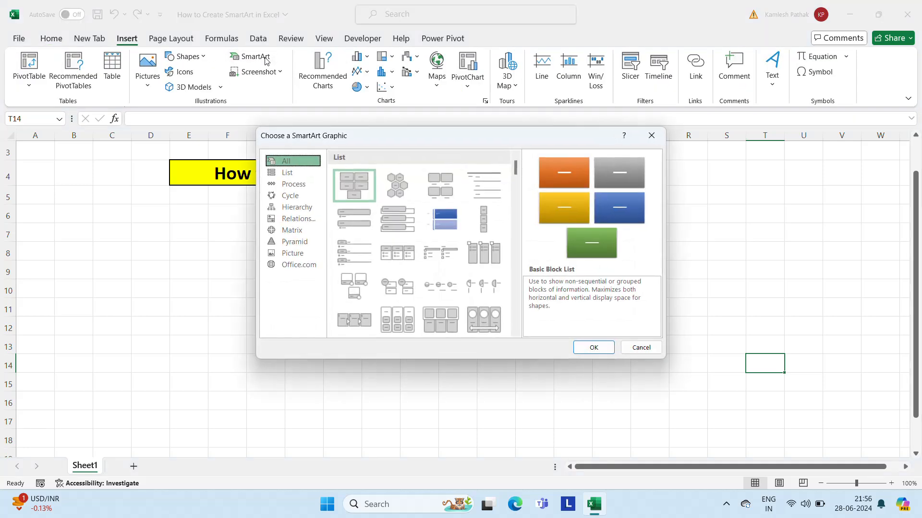
click(300, 208)
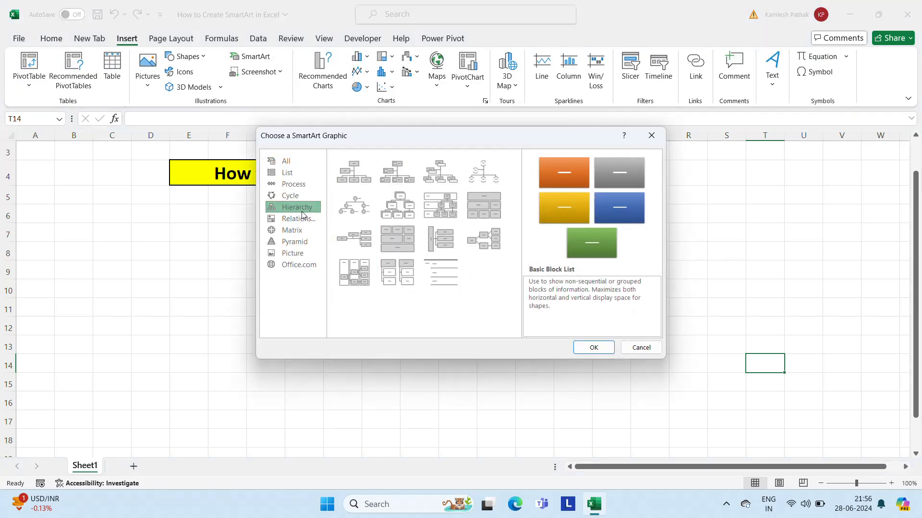
click(401, 210)
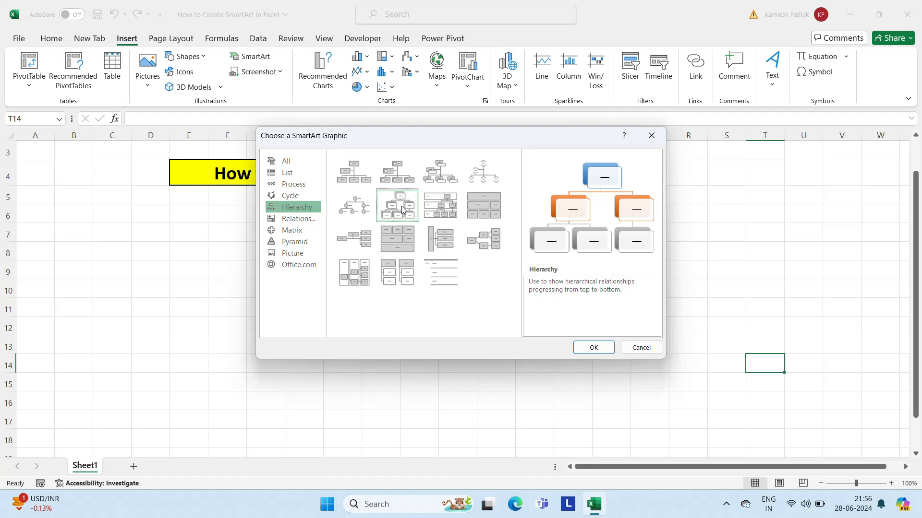
click(427, 177)
click(408, 173)
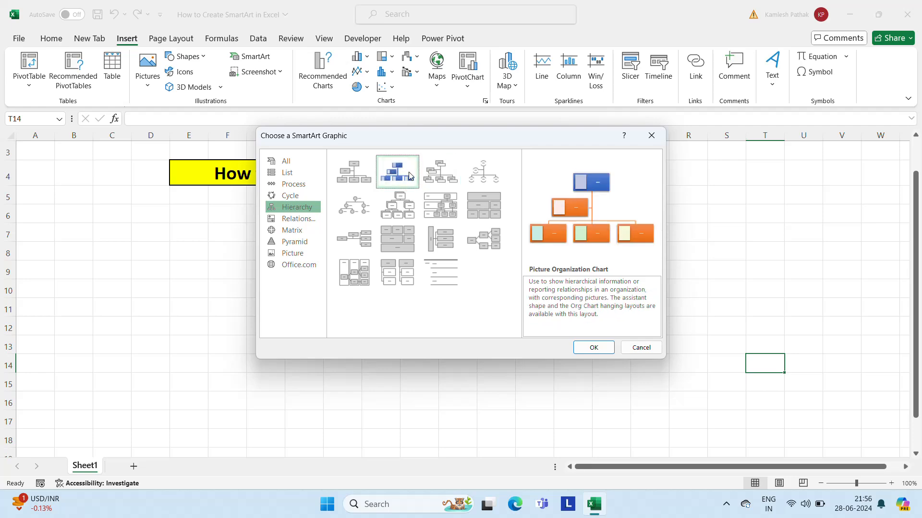
click(606, 350)
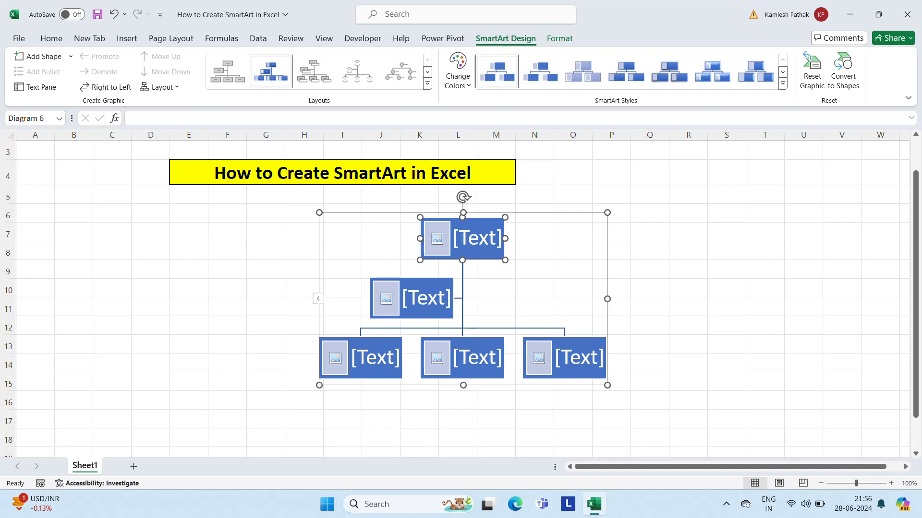
Step: Label the top box of the organization chart "Manish & CO."
click(461, 239)
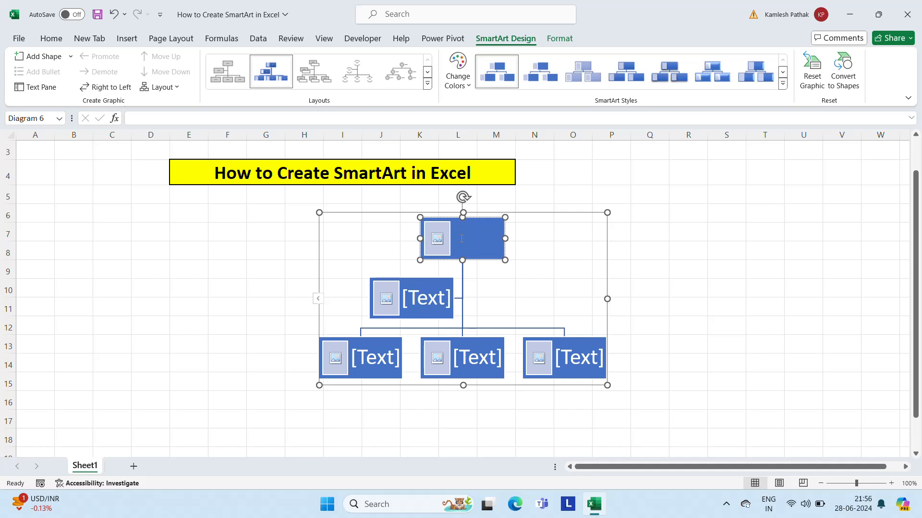
text(Manish)
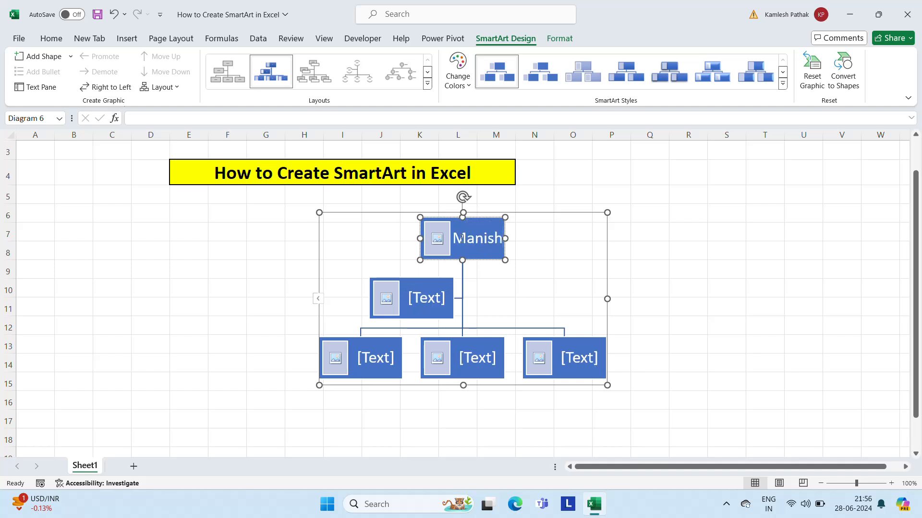
text( &)
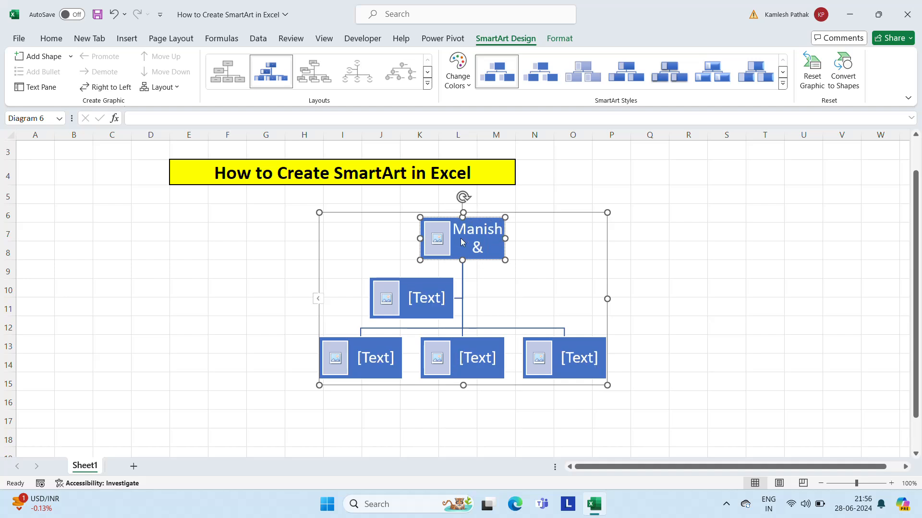
text( CO.)
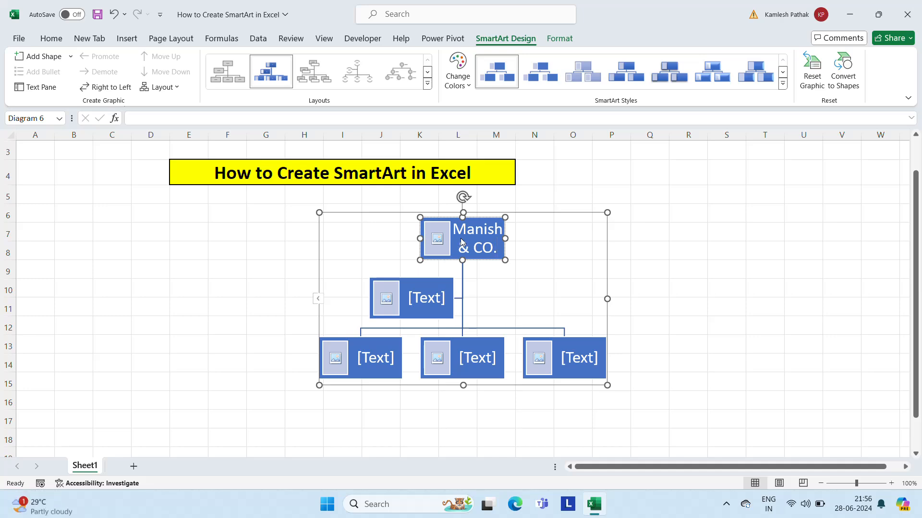
click(446, 239)
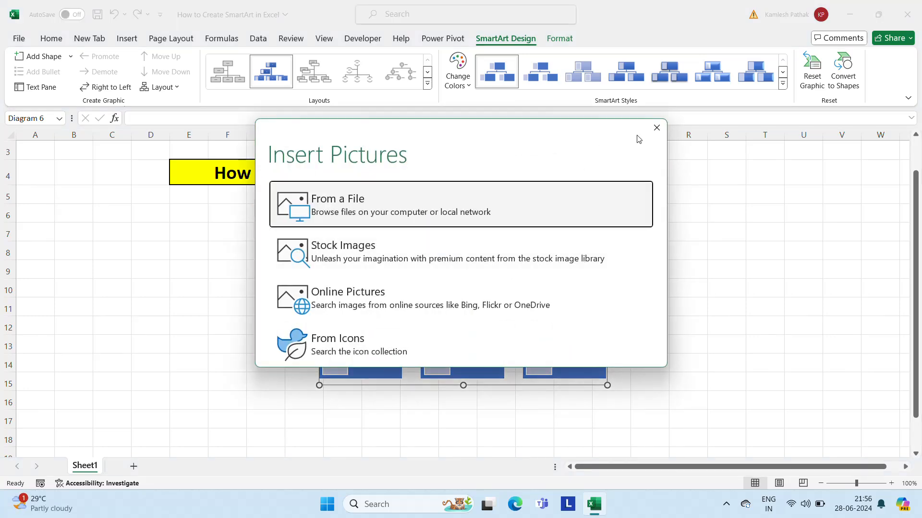
click(344, 211)
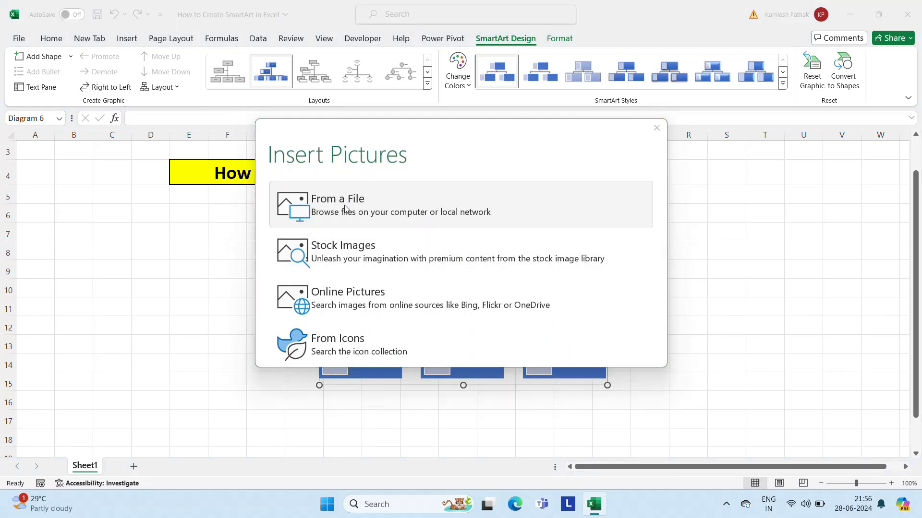
click(127, 110)
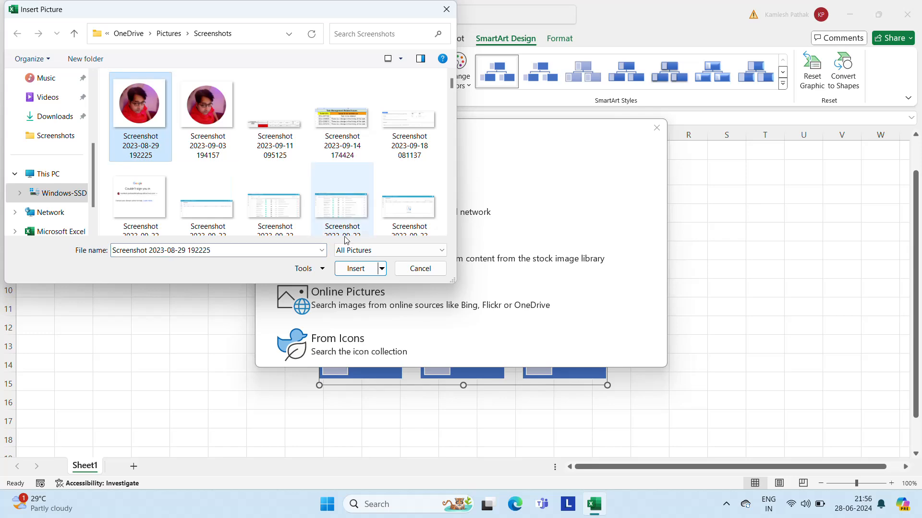
click(354, 270)
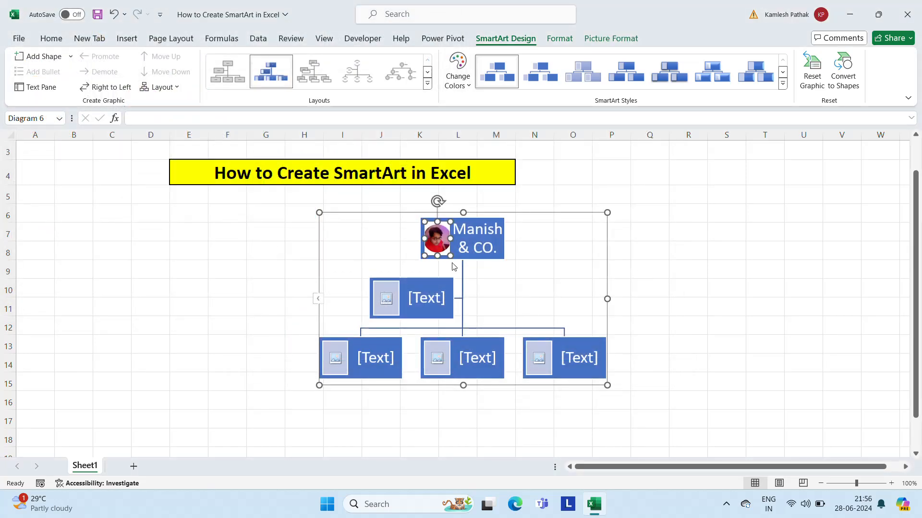
Step: Enter the managing director's full name followed by "(MD)" in the second-level assistant box
click(413, 295)
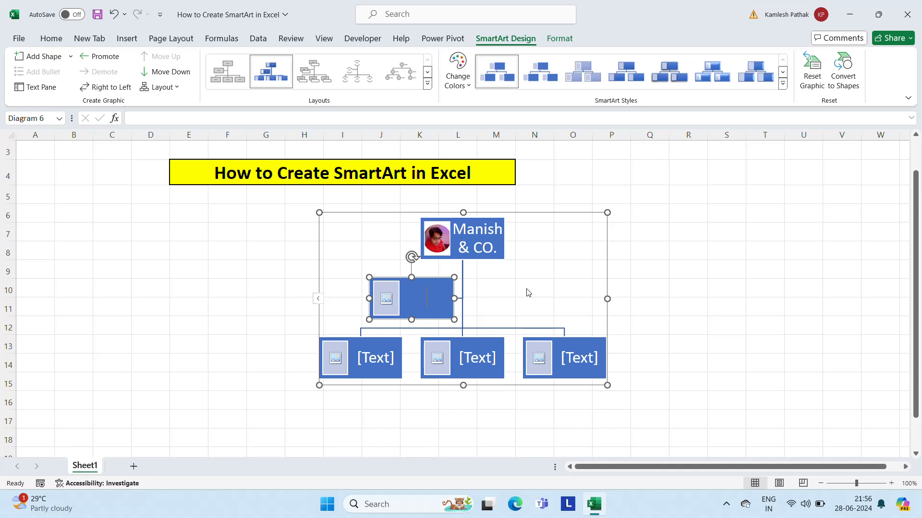
text(Chai)
key(Num_Lock)
key(BackSpace)
key(BackSpace)
key(BackSpace)
key(BackSpace)
text(Ra)
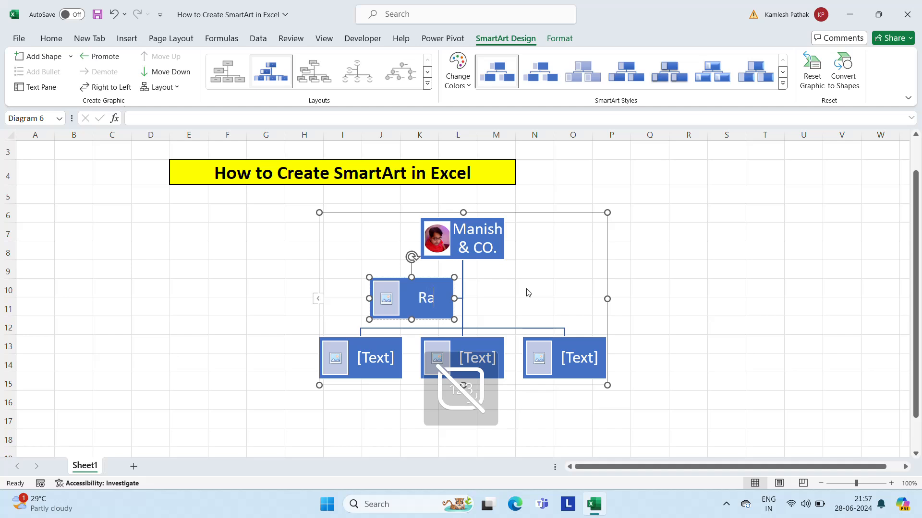
text(mesh Jain )
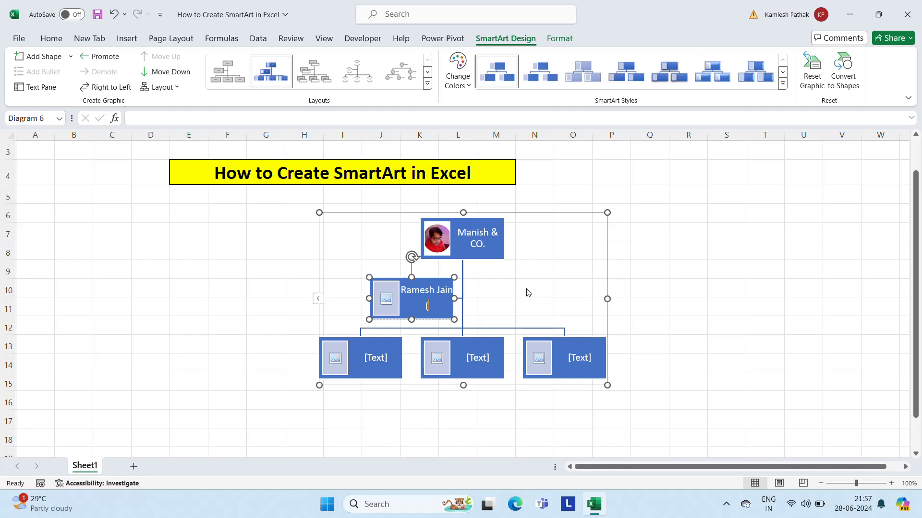
text((MD))
Step: Enter the chairman's full name with "(Chairman)" on a second line in the left box of the lowest level
click(369, 360)
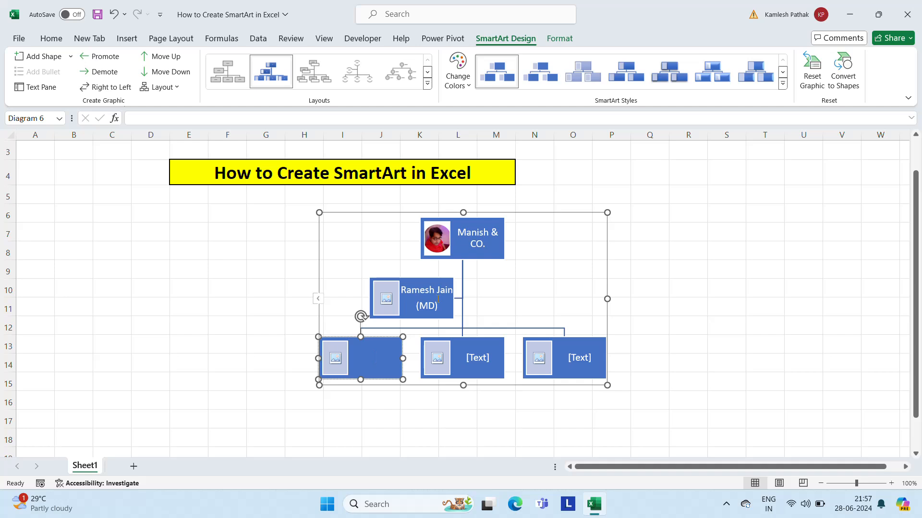
text(Richa Jain)
key(Return)
text(()
text(Cja)
key(BackSpace)
key(BackSpace)
key(Home)
text(ha)
key(BackSpace)
key(BackSpace)
click(387, 367)
text(hairman))
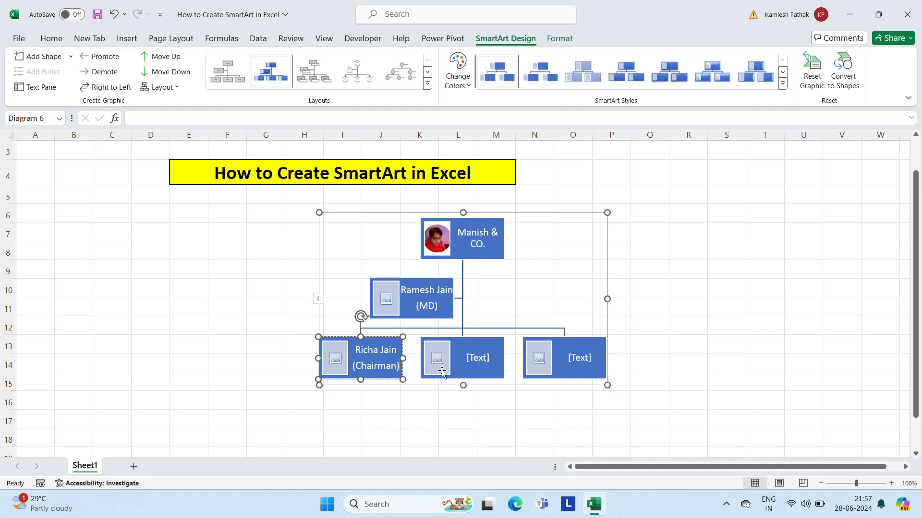
Step: Enter the director's full name with "(Director)" on a second line in the middle box of the lowest level
click(471, 362)
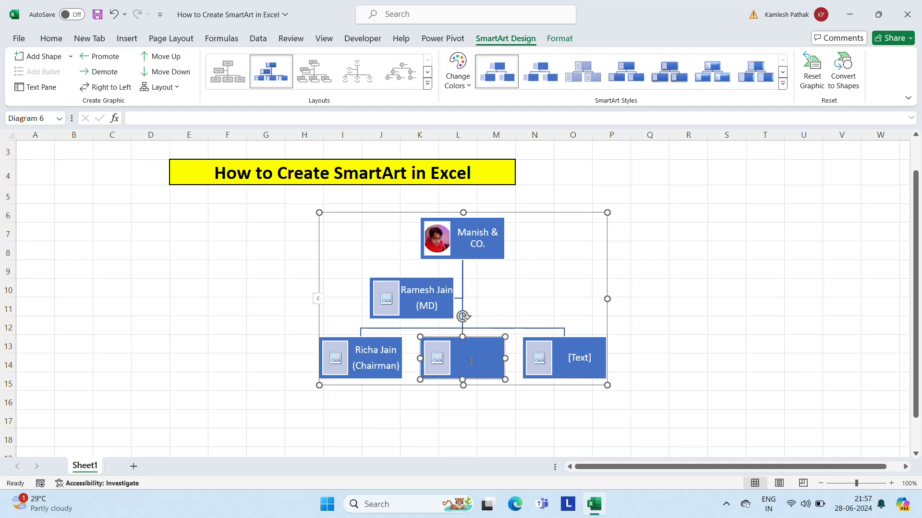
text(Manoj Jain)
key(Return)
text(()
text(Ex)
key(BackSpace)
key(BackSpace)
text(Direct)
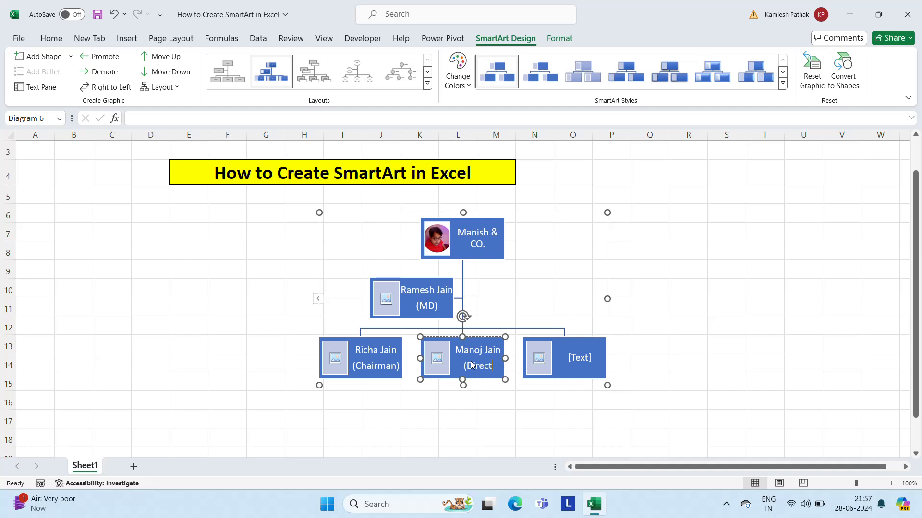
text(or))
Step: Enter the department head's full name and "(Head - HR & Operations" in the right box of the lowest level
click(590, 361)
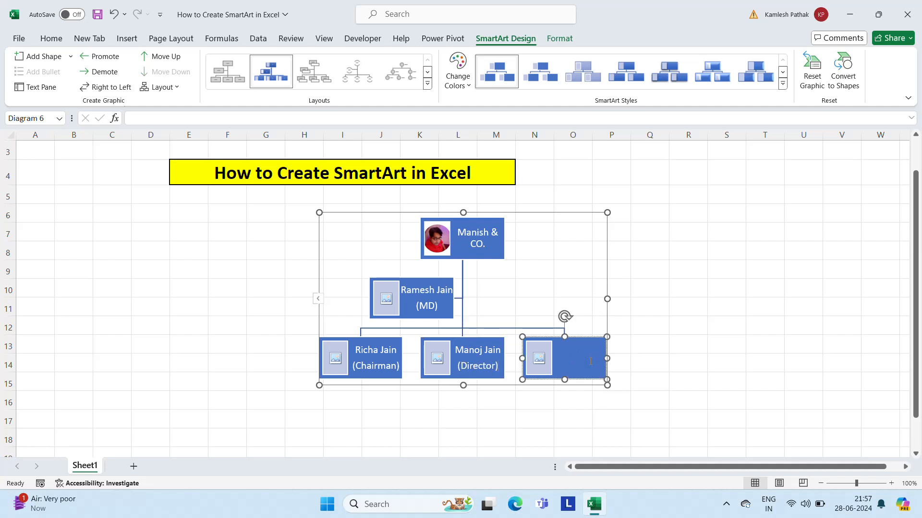
text(Pankaj Kumar (He)
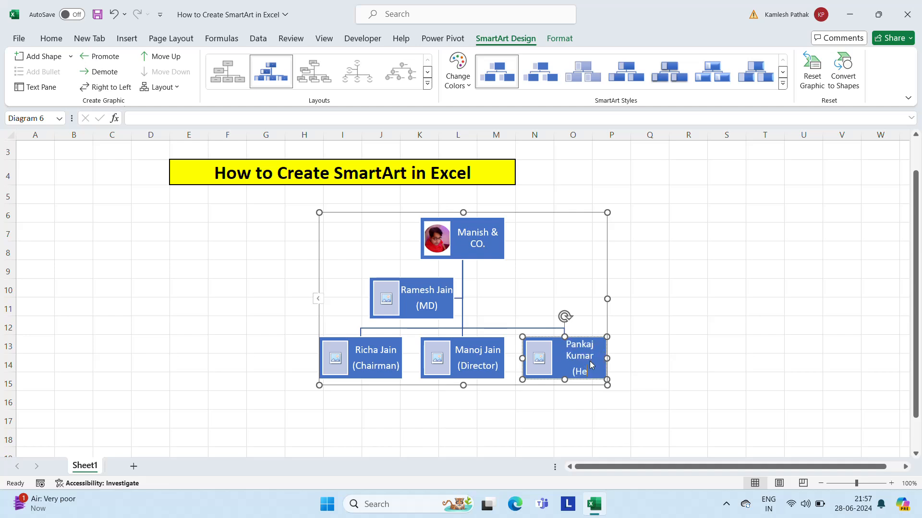
text(ad - HR &)
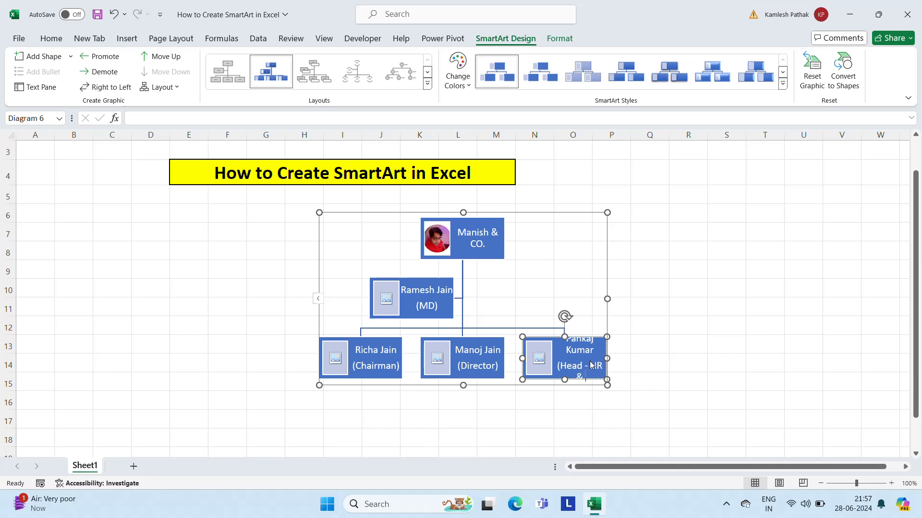
text( Operations)
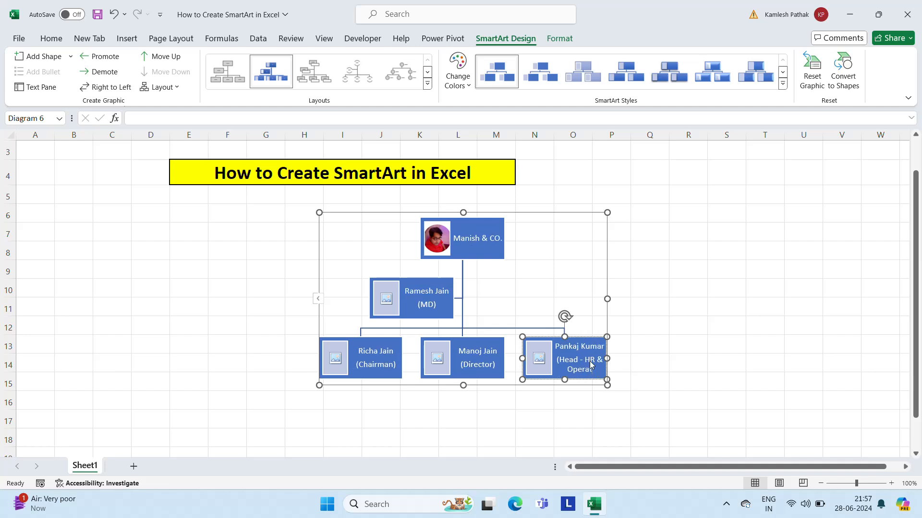
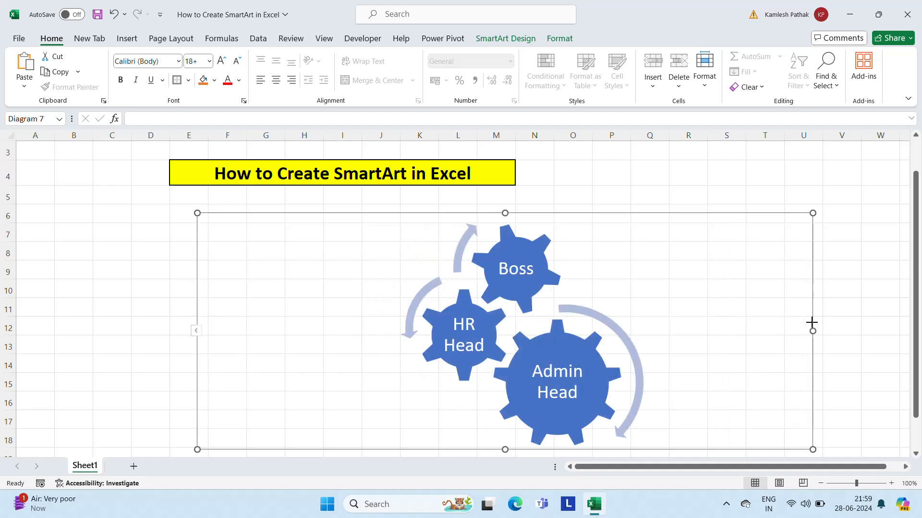
Step: Delete the gear SmartArt graphic with the Boss, HR Head and Admin Head labels from the sheet
click(426, 287)
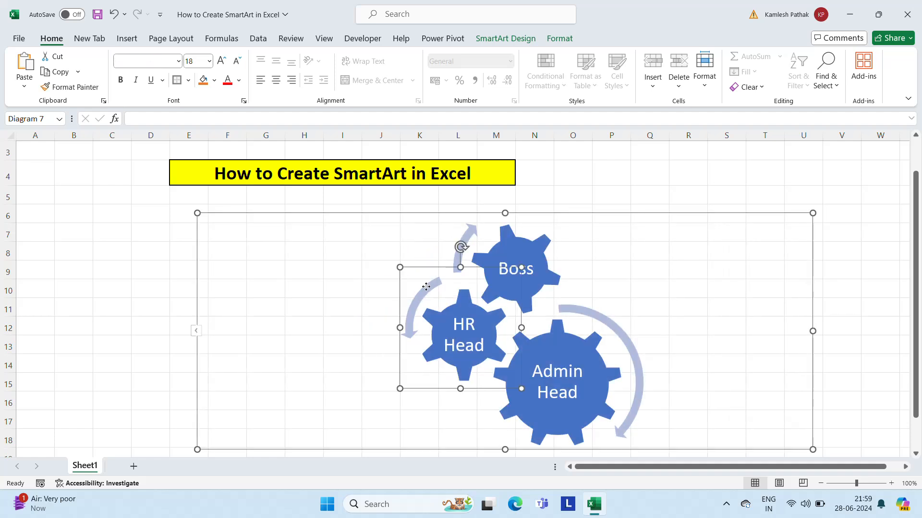
click(376, 213)
key(Delete)
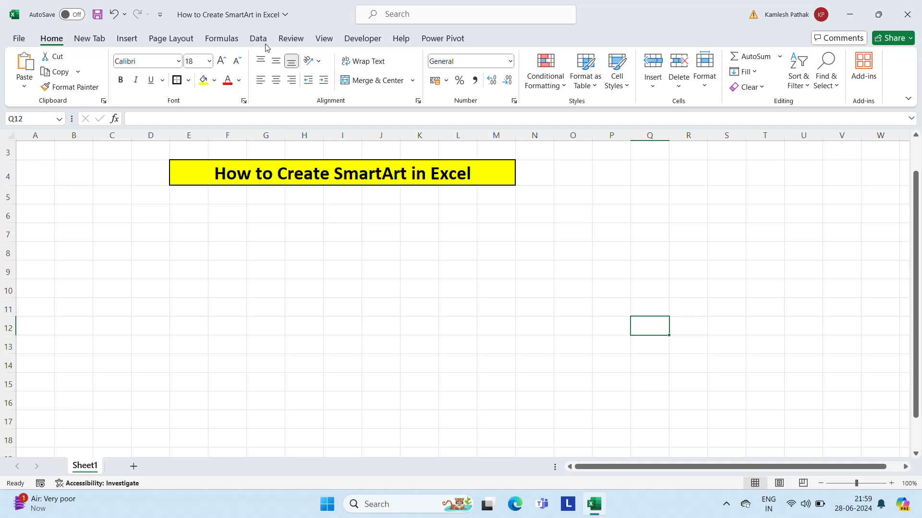
Step: Insert the Matrix SmartArt graphic that has a quartered circle with a text box at each corner
click(127, 40)
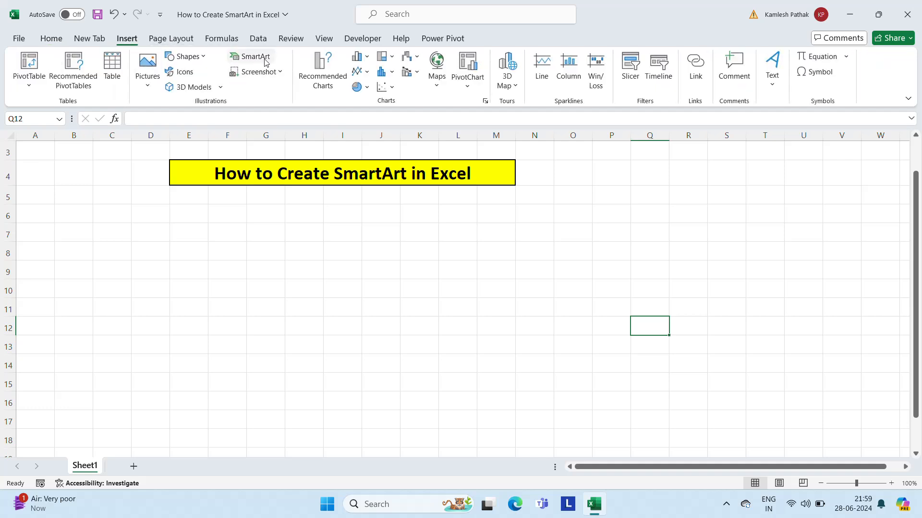
click(252, 56)
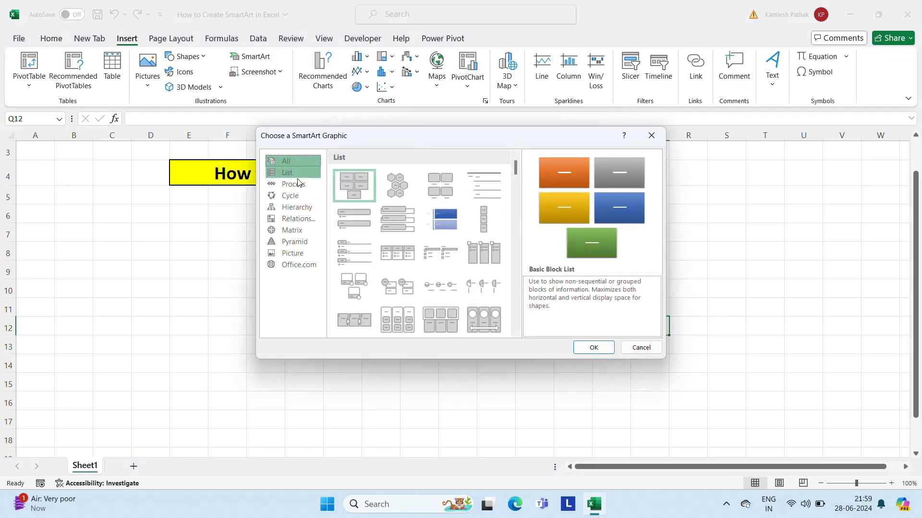
click(300, 232)
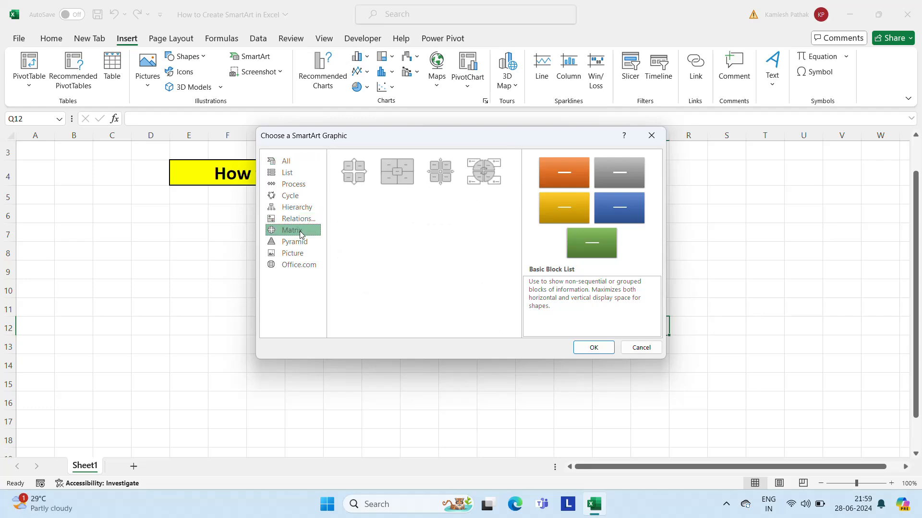
click(483, 172)
click(595, 348)
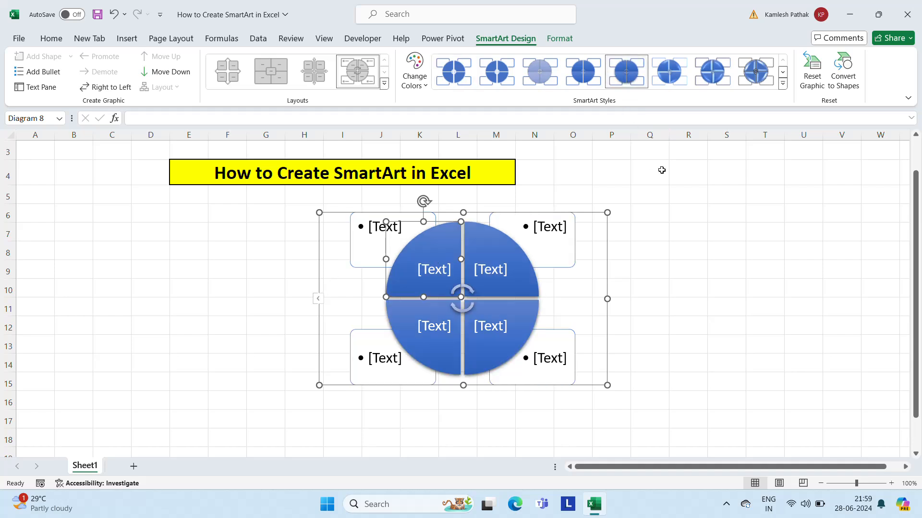
Step: Delete the quartered-circle matrix SmartArt graphic from the sheet
key(Delete)
key(Delete)
key(Delete)
key(Delete)
key(Delete)
key(Delete)
key(Delete)
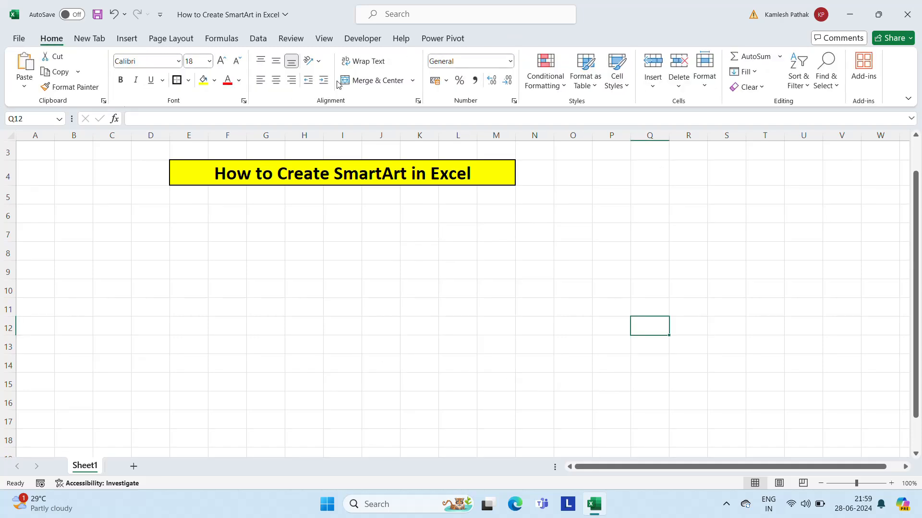
Step: Insert the Pyramid SmartArt graphic that has three stacked text boxes over a triangle
click(127, 38)
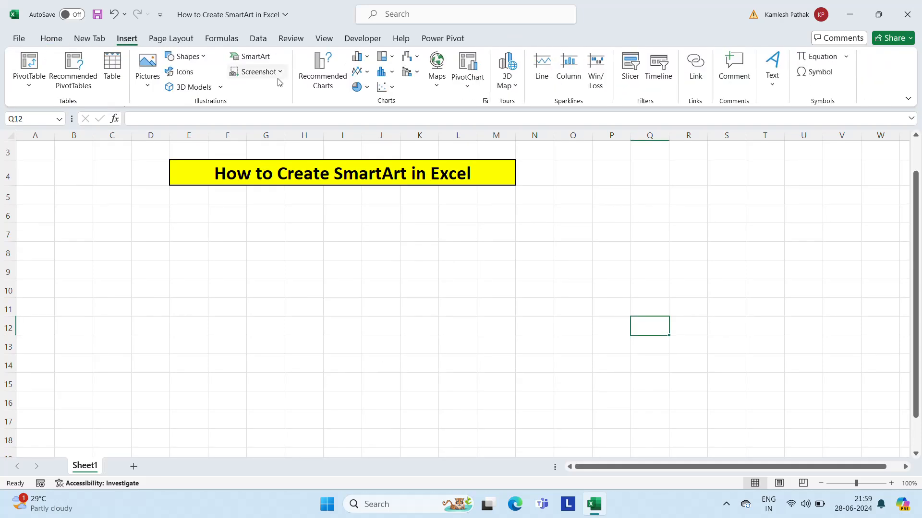
click(250, 57)
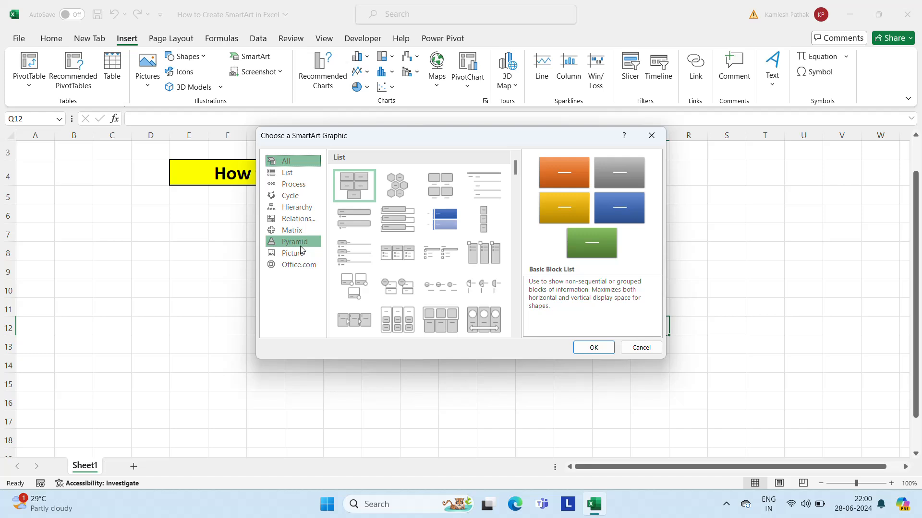
click(301, 246)
click(443, 173)
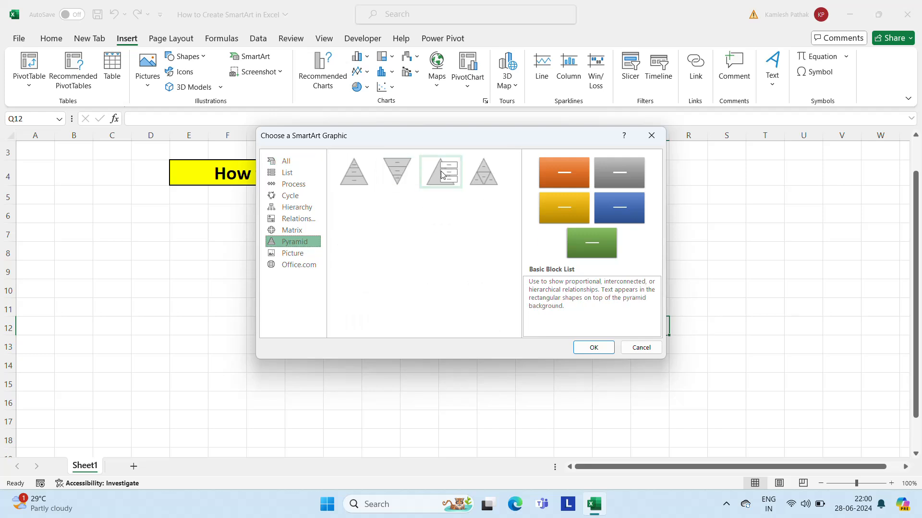
click(593, 347)
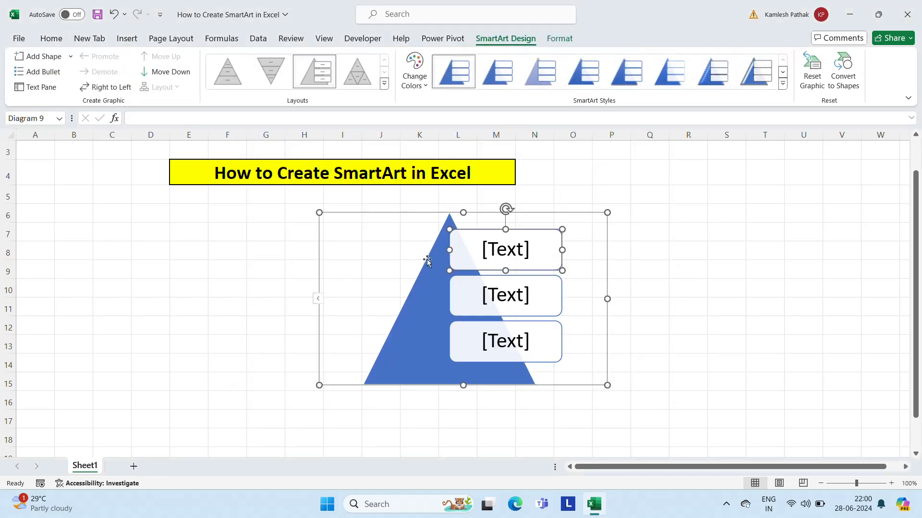
Step: Fill the pyramid's three text boxes from top to bottom with 2012, 2013 and 2014
click(486, 250)
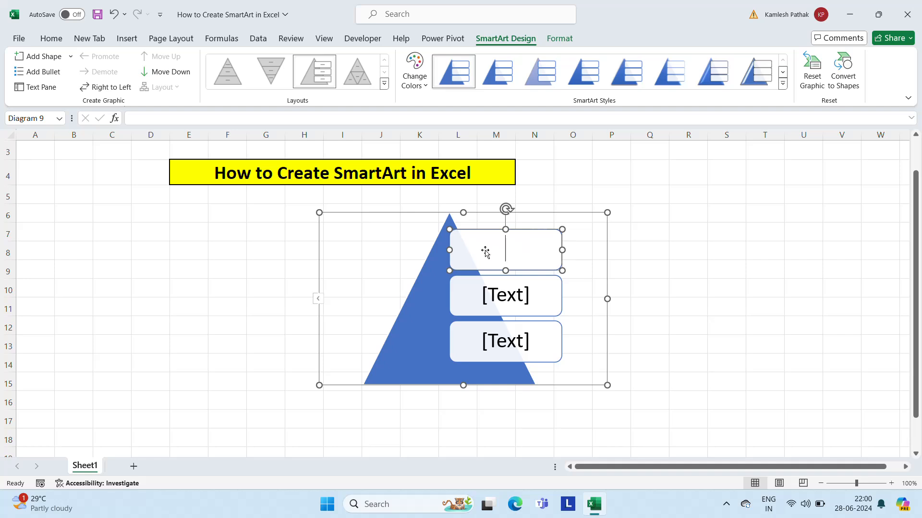
key(Escape)
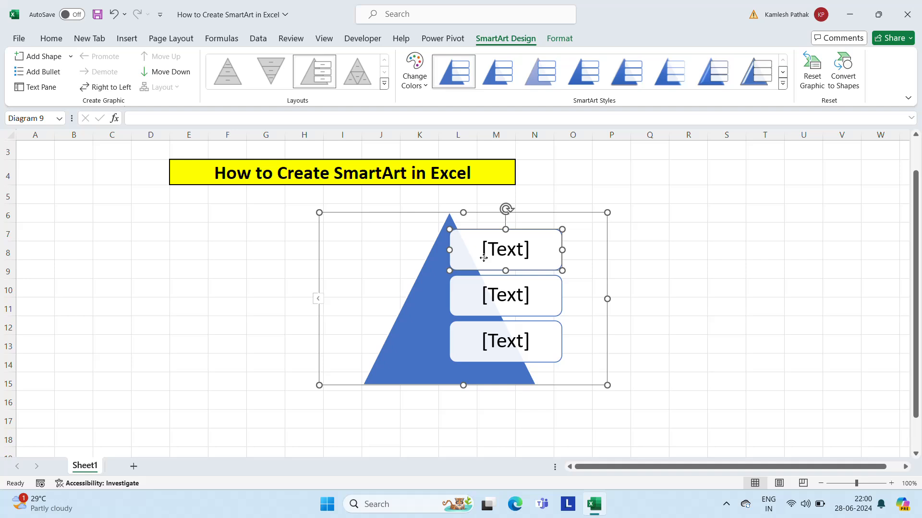
click(529, 250)
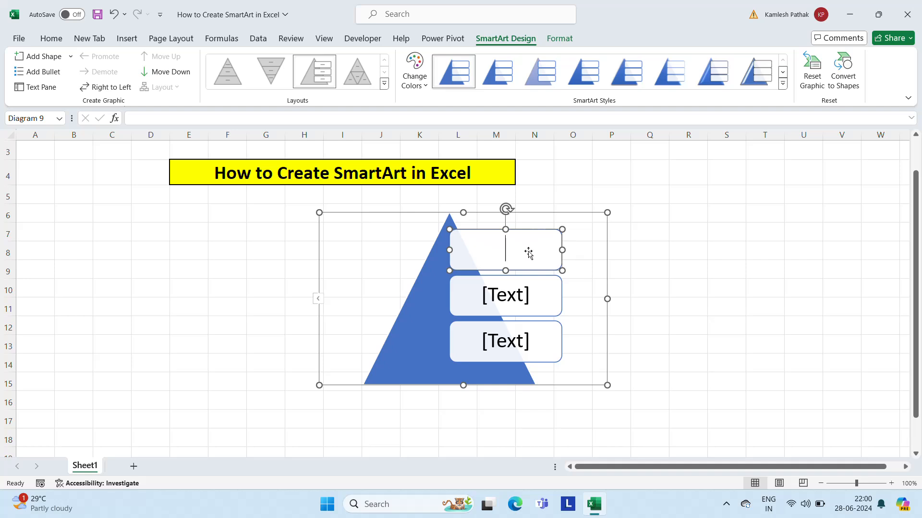
key(Num_Lock)
text(2012)
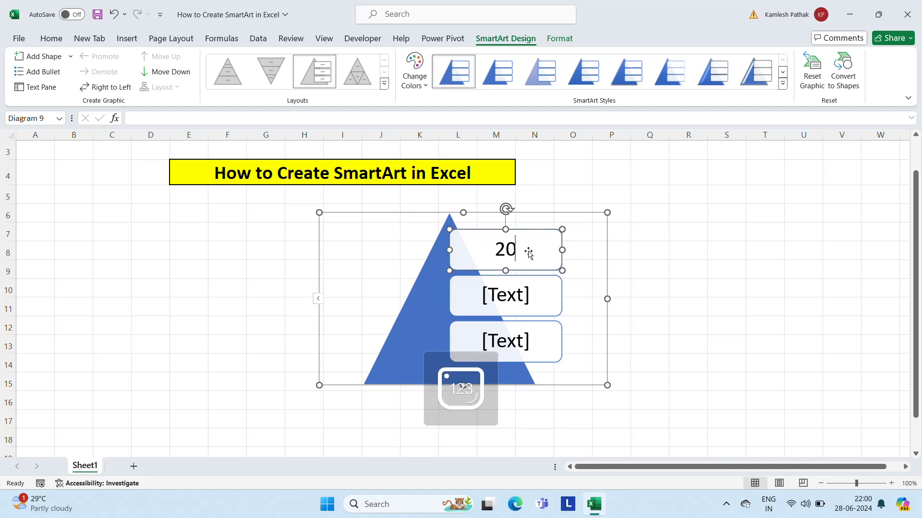
click(519, 295)
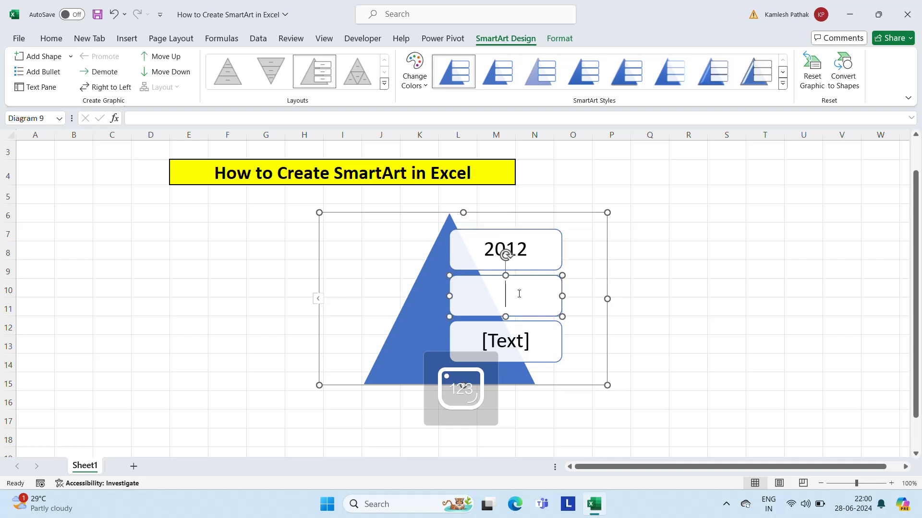
text(2013)
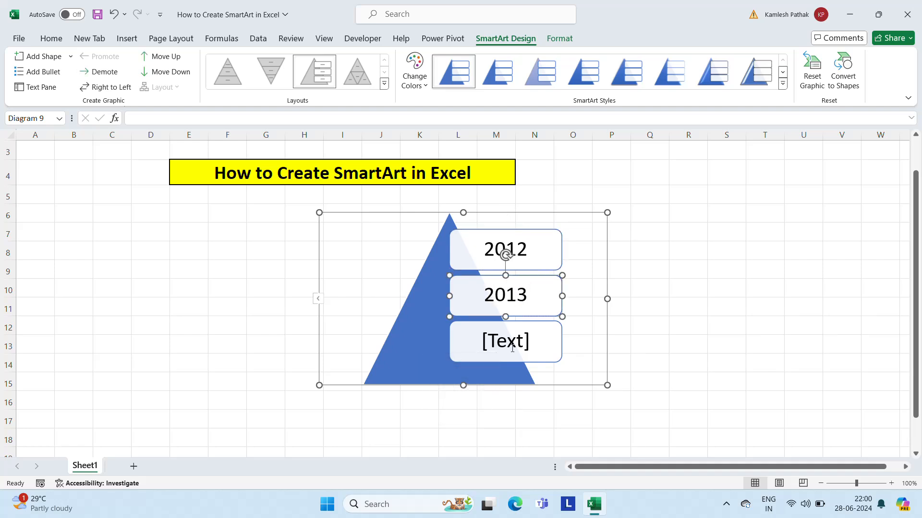
click(512, 345)
text(2014)
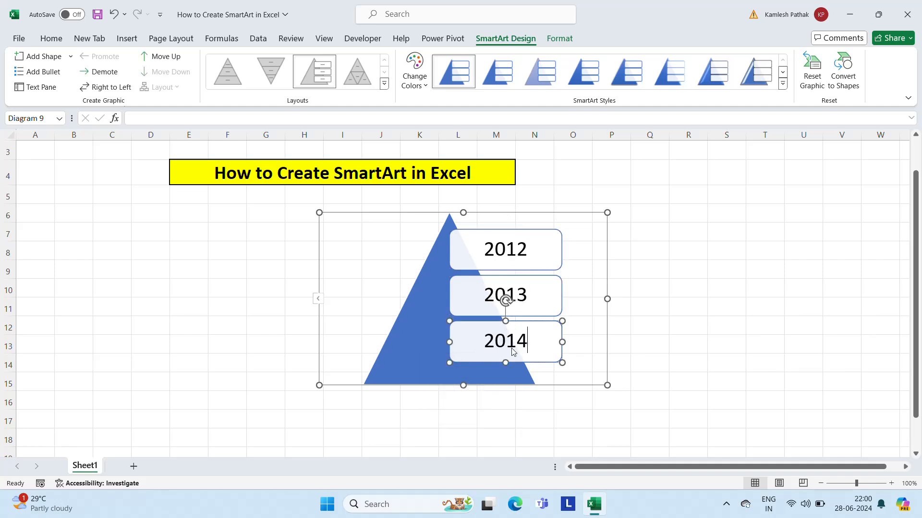
Step: Delete the pyramid SmartArt graphic with the year labels from the sheet
click(686, 266)
click(411, 338)
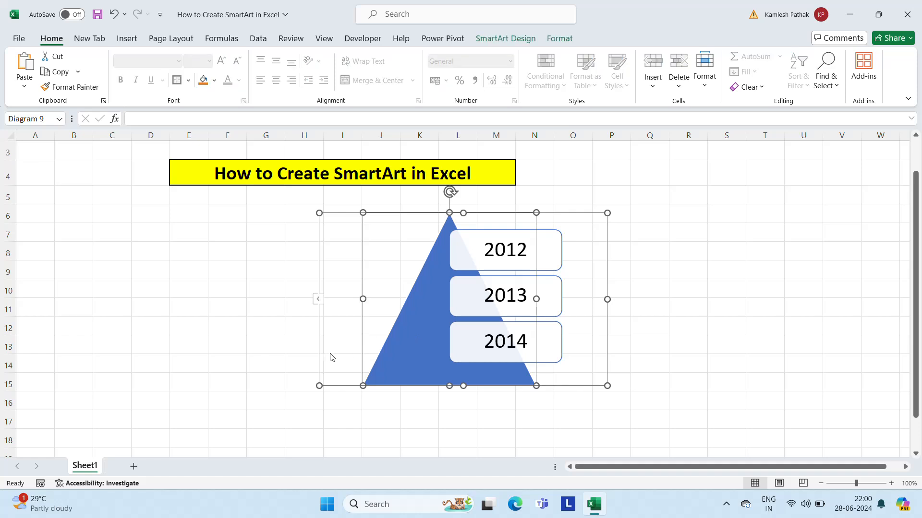
key(Delete)
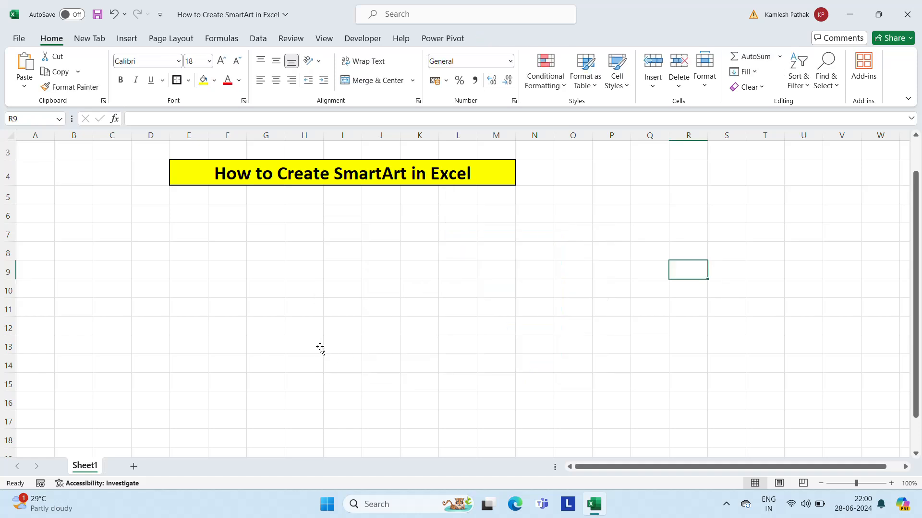
Step: Insert a Circular Picture Callout SmartArt graphic from the Picture category
click(126, 39)
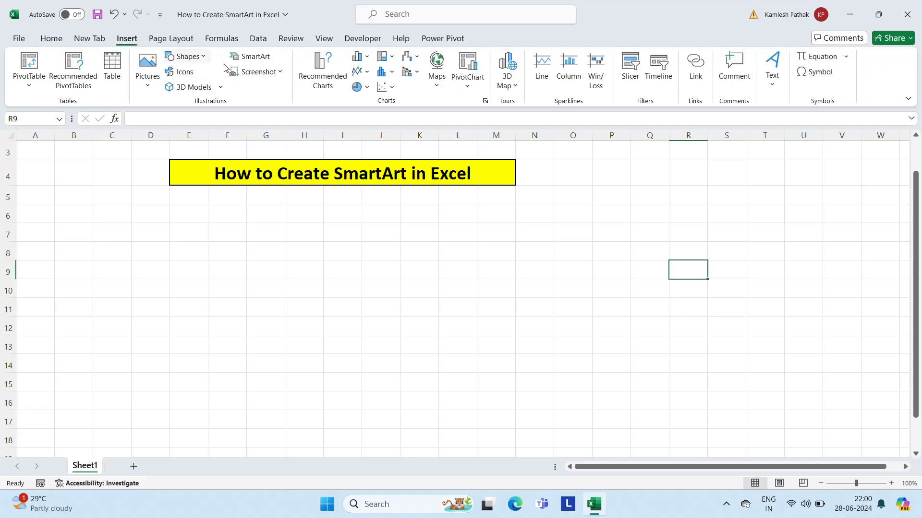
click(250, 56)
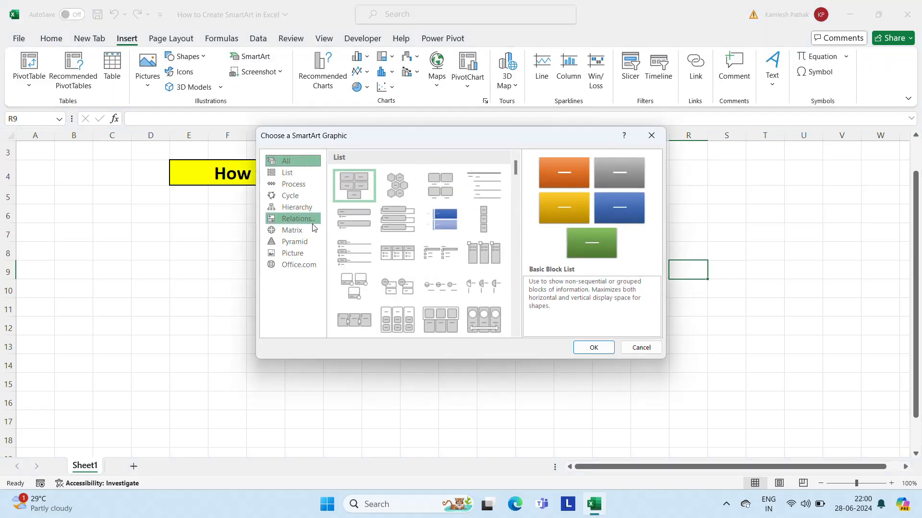
click(292, 253)
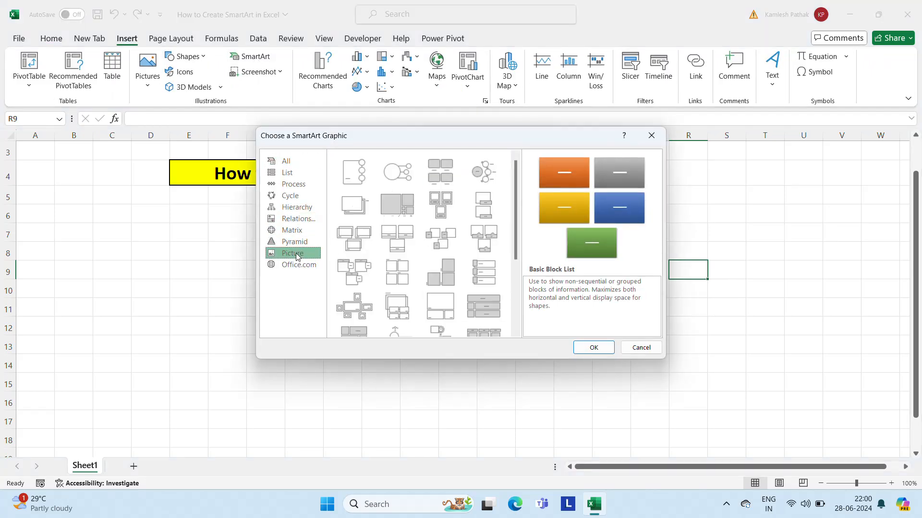
click(392, 174)
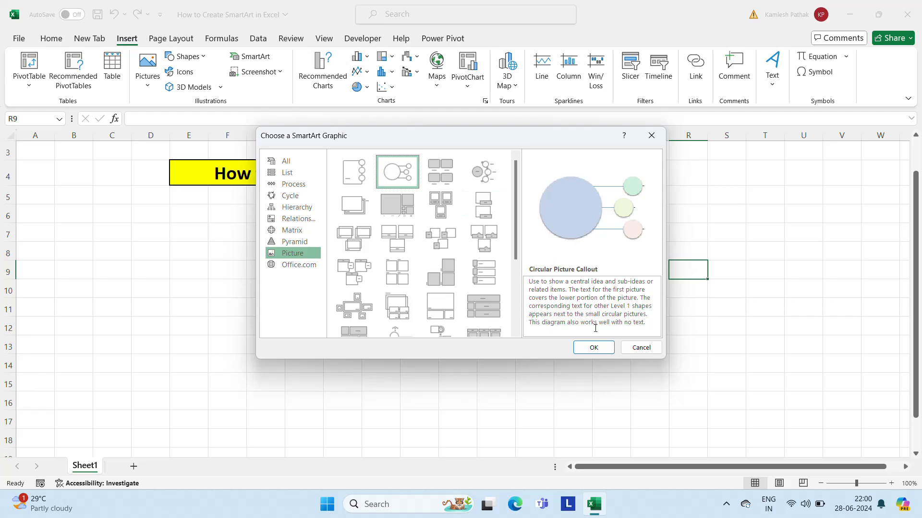
click(594, 348)
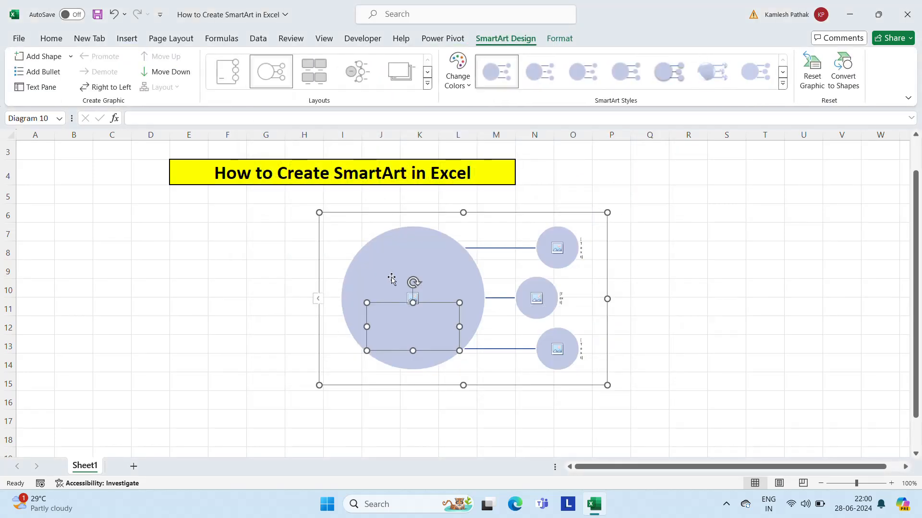
click(406, 315)
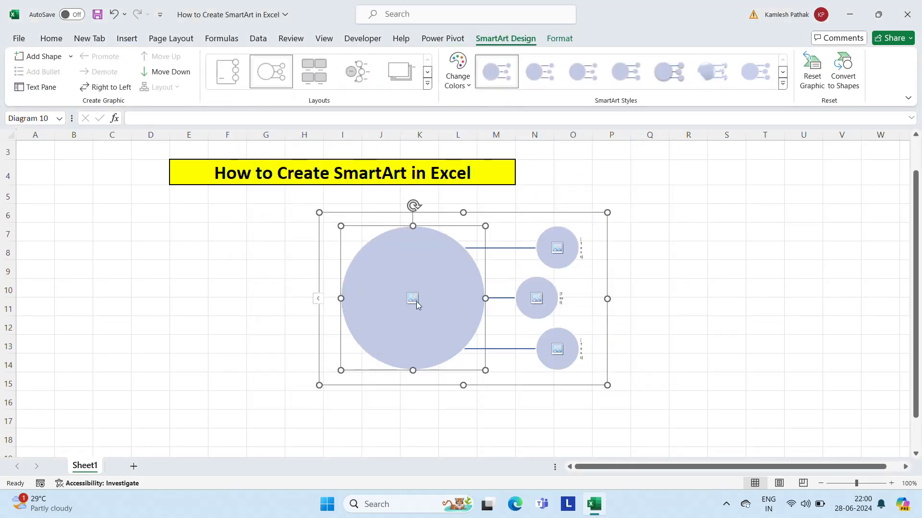
click(417, 301)
click(277, 212)
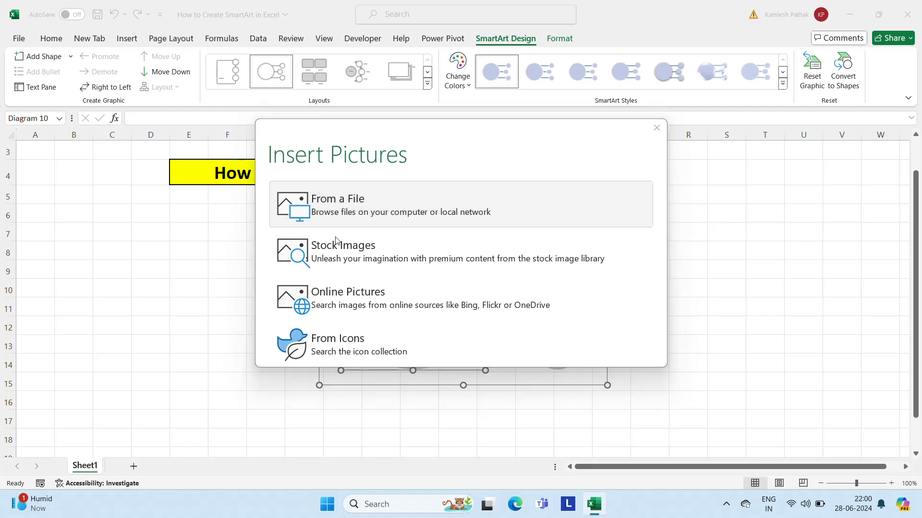
click(139, 115)
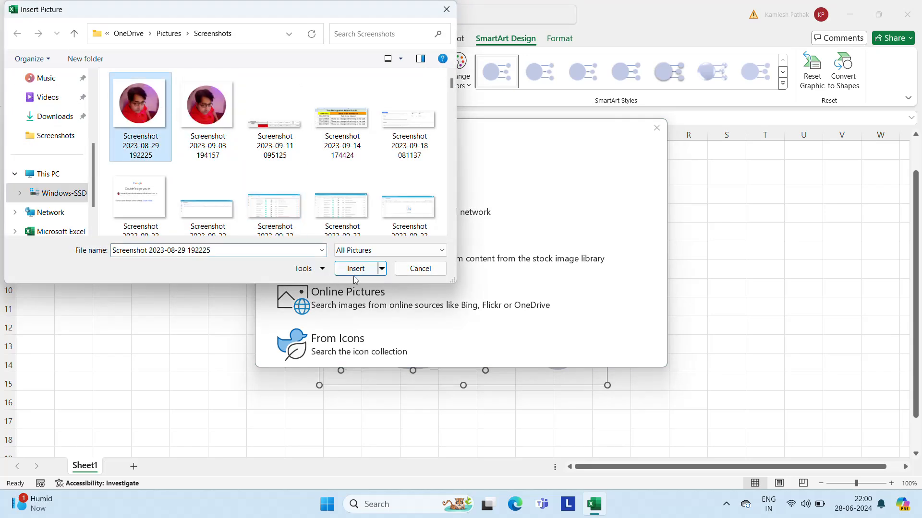
click(356, 269)
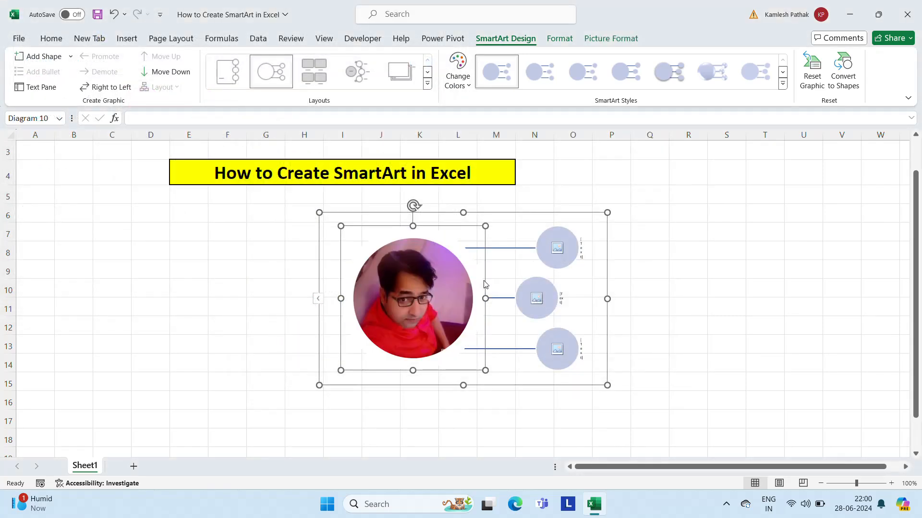
click(556, 257)
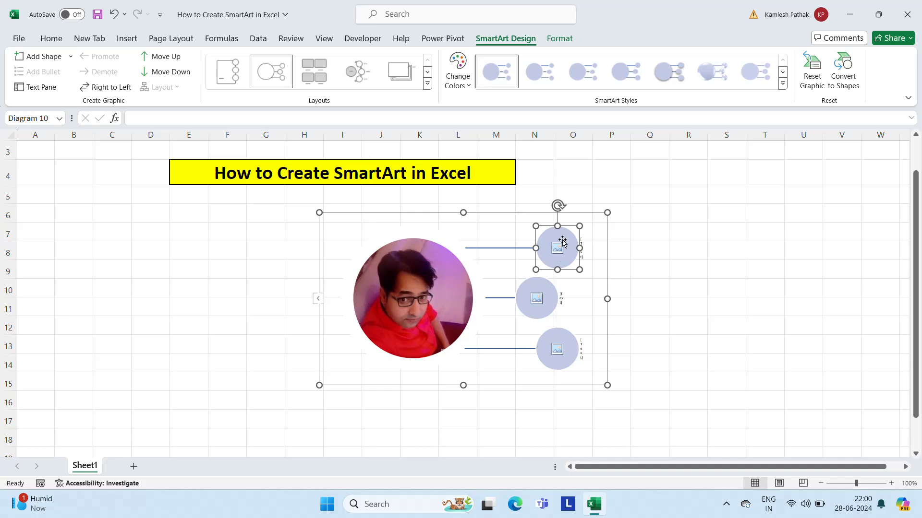
click(559, 246)
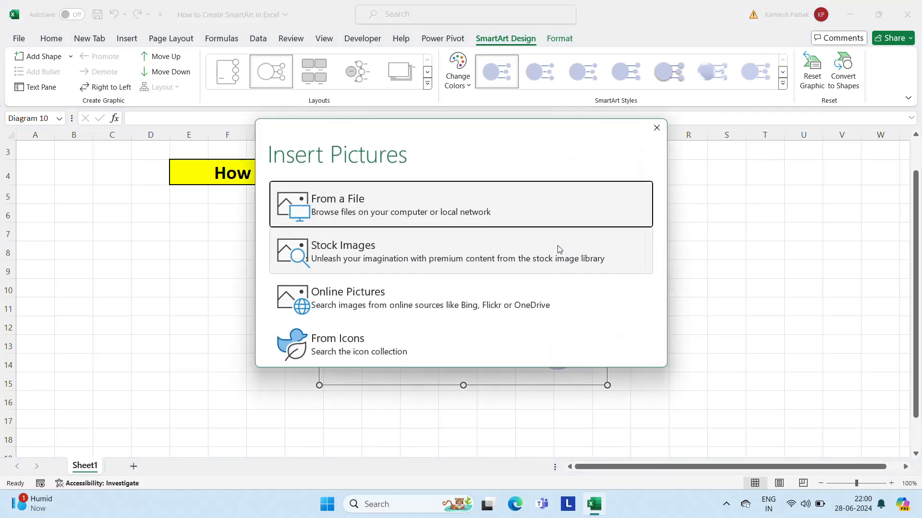
click(362, 214)
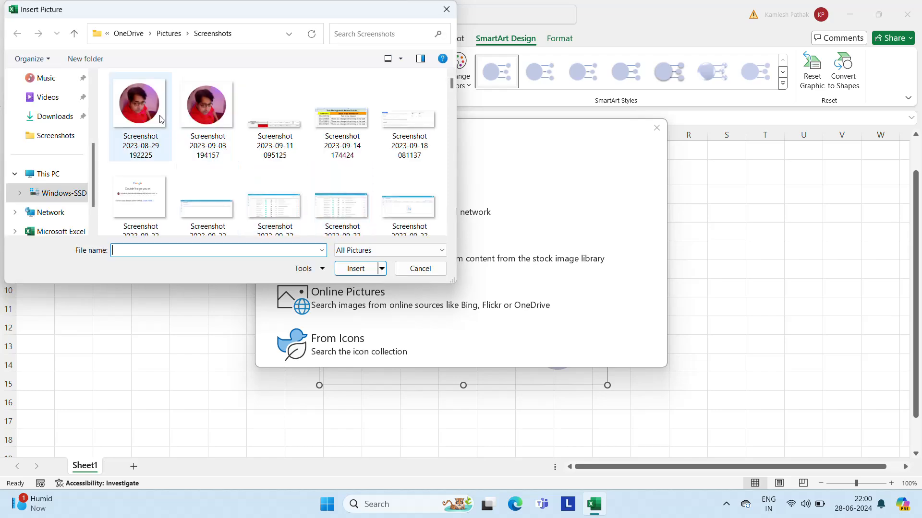
click(153, 105)
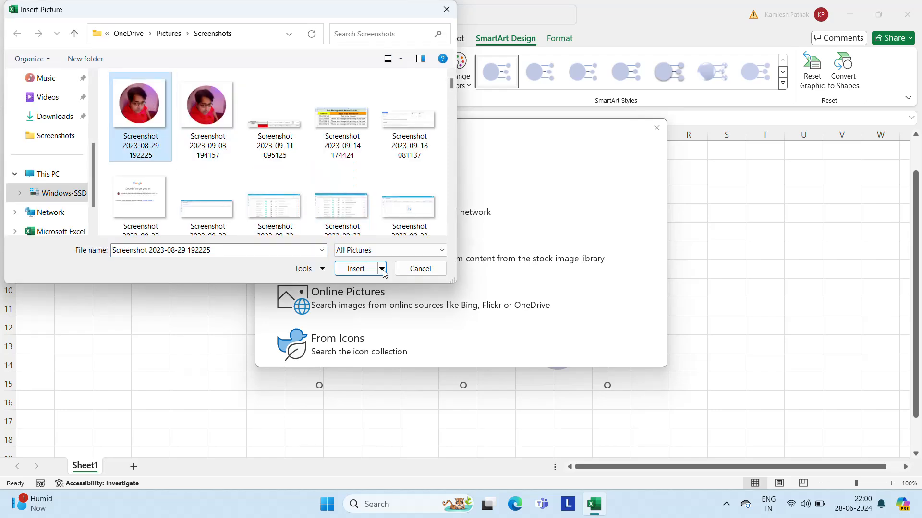
click(355, 269)
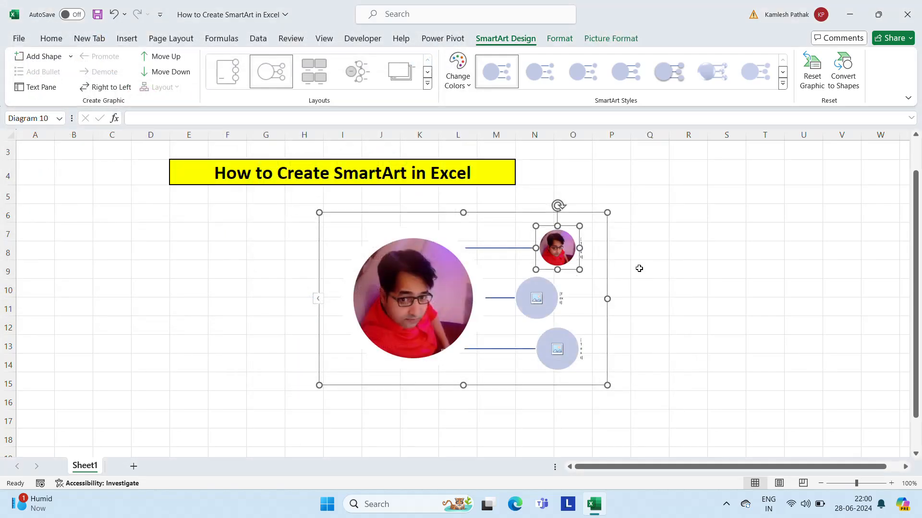
Step: Paste the copied picture onto the middle and lowest small circles of the callout graphic
click(560, 296)
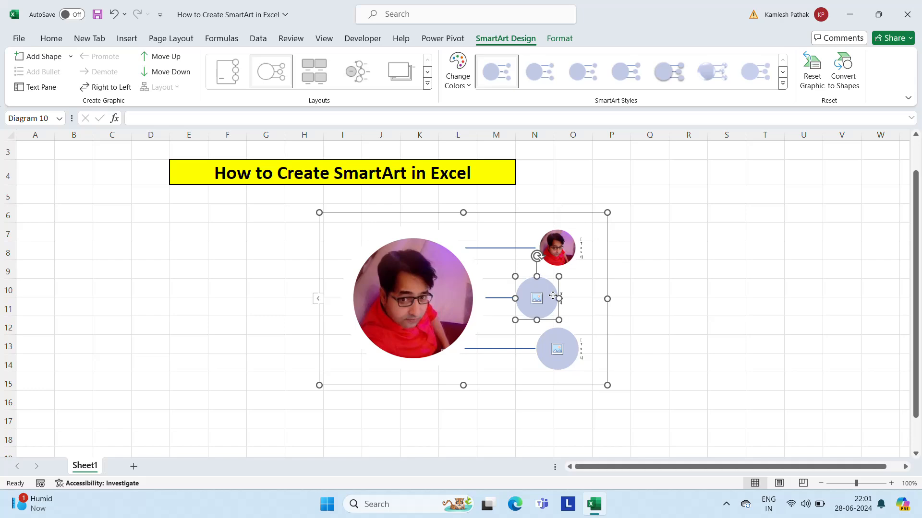
key(ctrl+v)
click(555, 368)
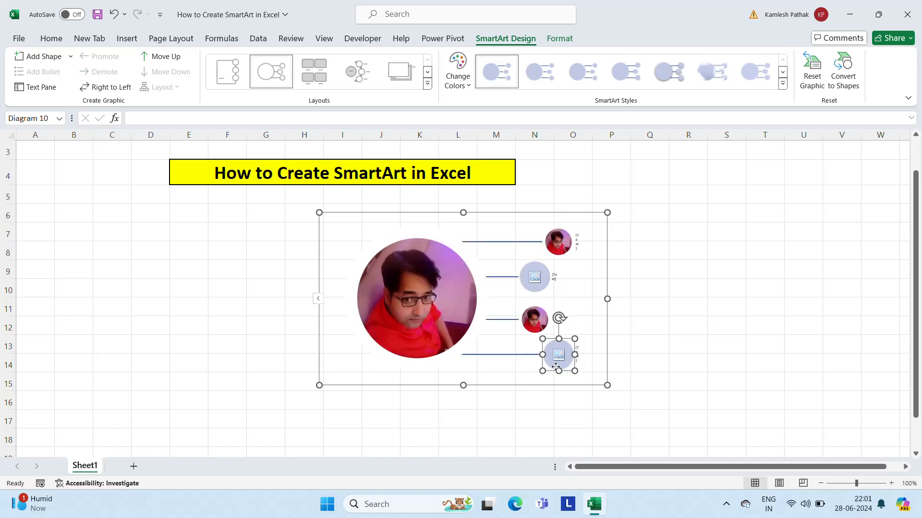
key(ctrl+v)
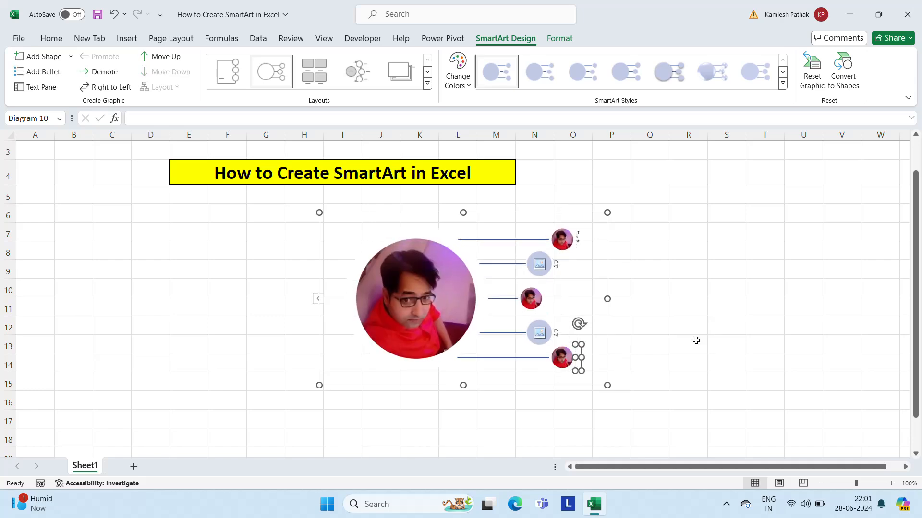
click(539, 264)
key(Escape)
click(648, 273)
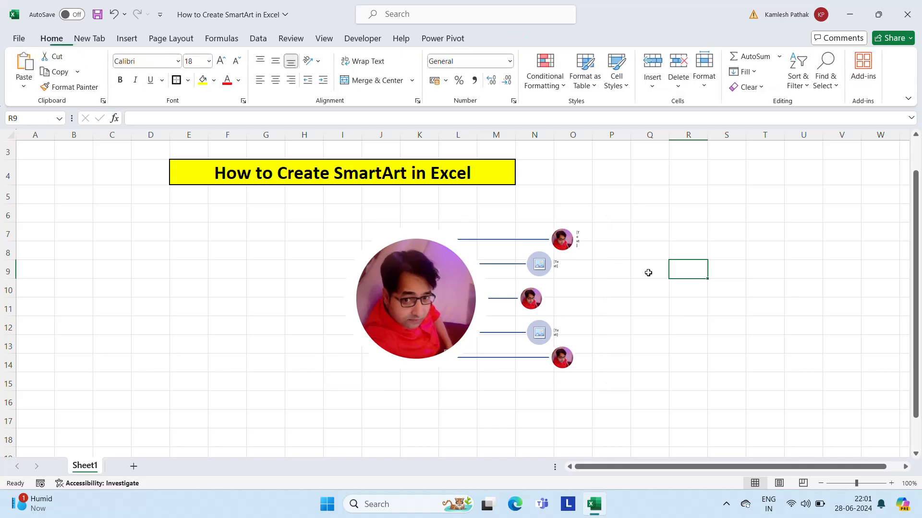
click(542, 266)
click(543, 266)
key(Escape)
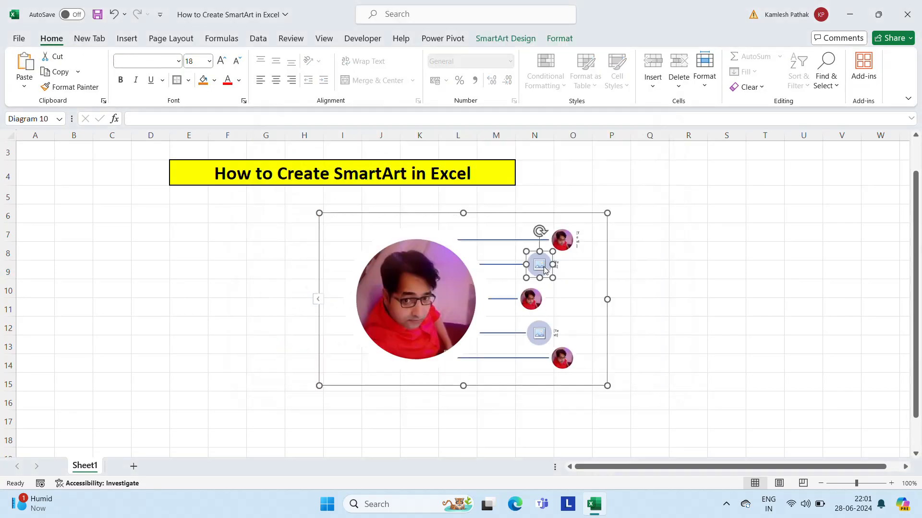
Step: Enlarge the callout graphic to span about columns E to S and reach down to row 18
drag(608, 299, 753, 299)
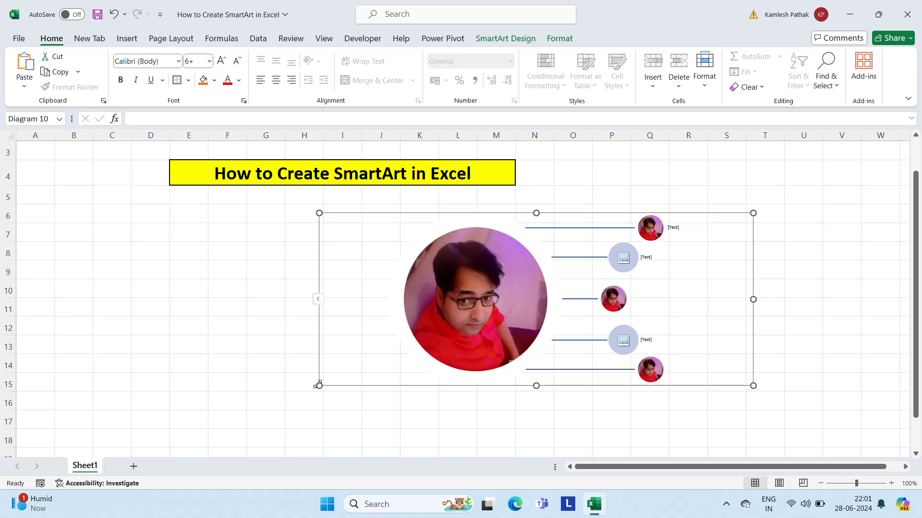
drag(319, 385, 163, 403)
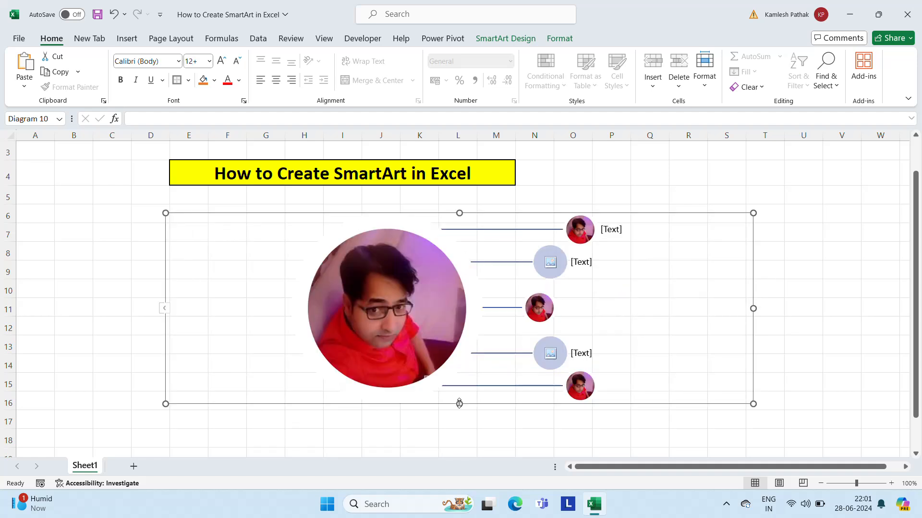
drag(459, 403, 460, 439)
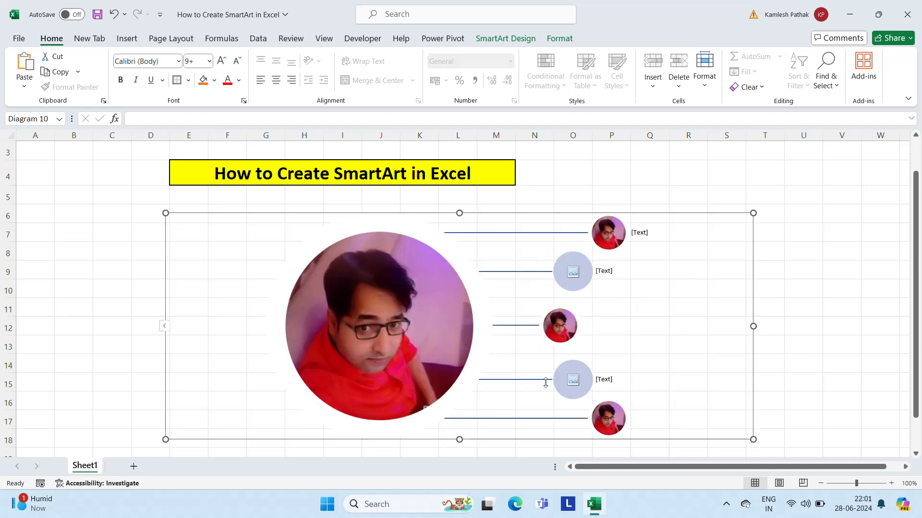
Step: Enter the person's full name as the label beside the uppermost small circle
click(608, 377)
click(643, 233)
click(644, 232)
text(Kaml)
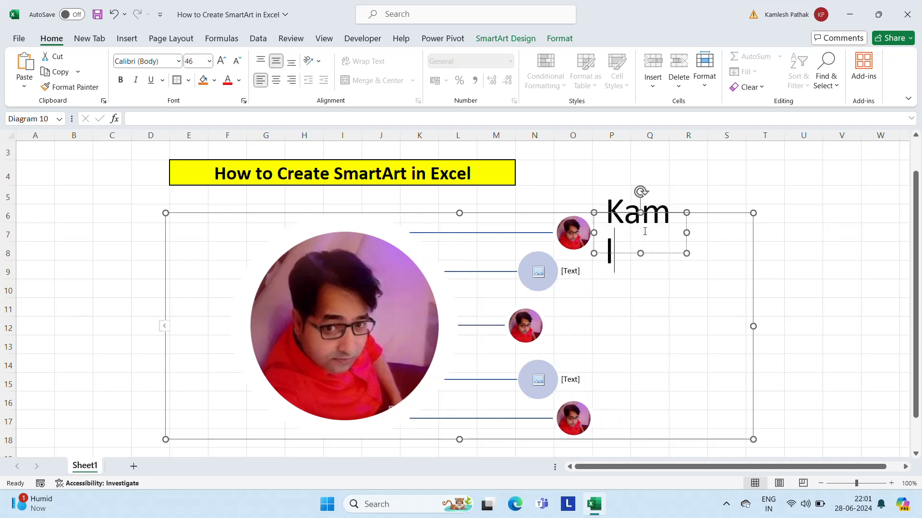
text(esh Pathak)
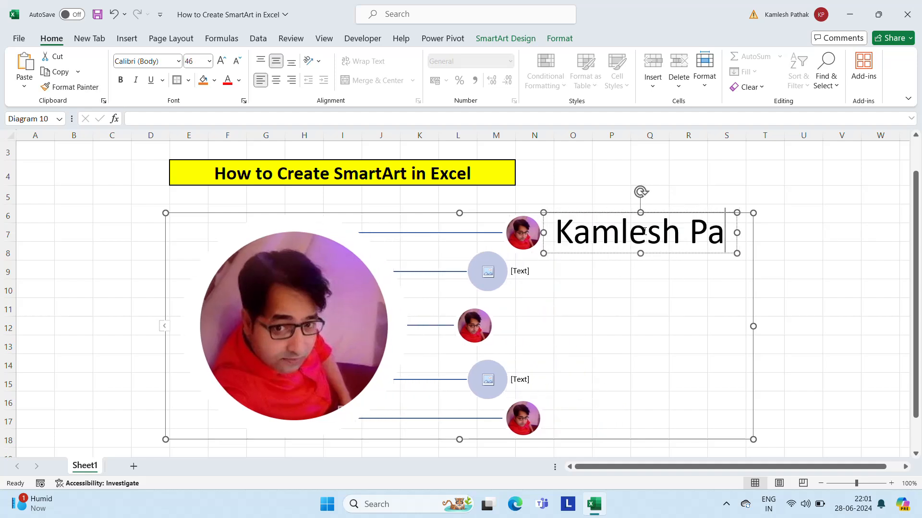
Step: Label the second small circle from the top of the callout graphic "Co. Office"
click(508, 269)
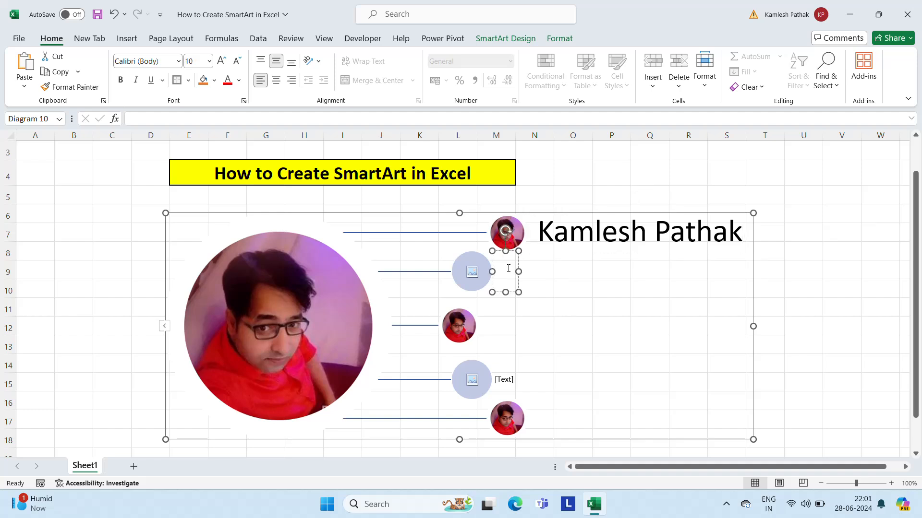
text(Co)
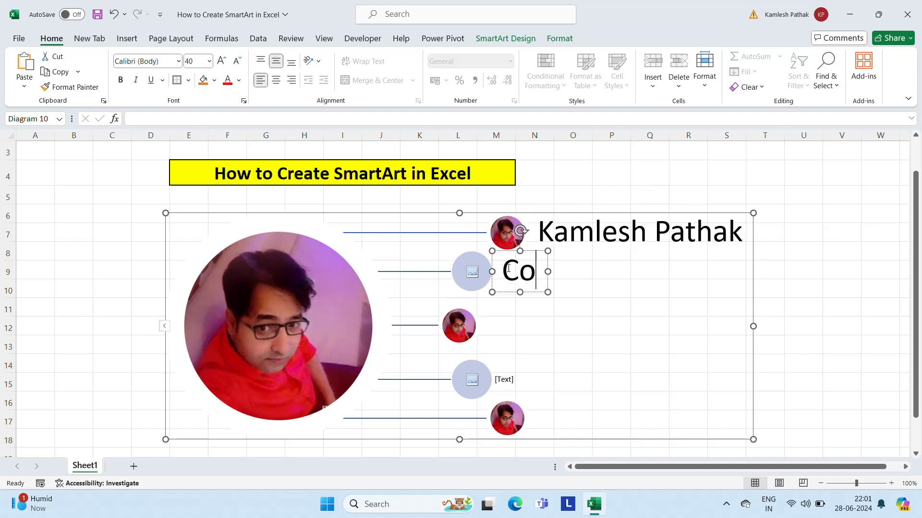
text(.)
key(Return)
text(Office)
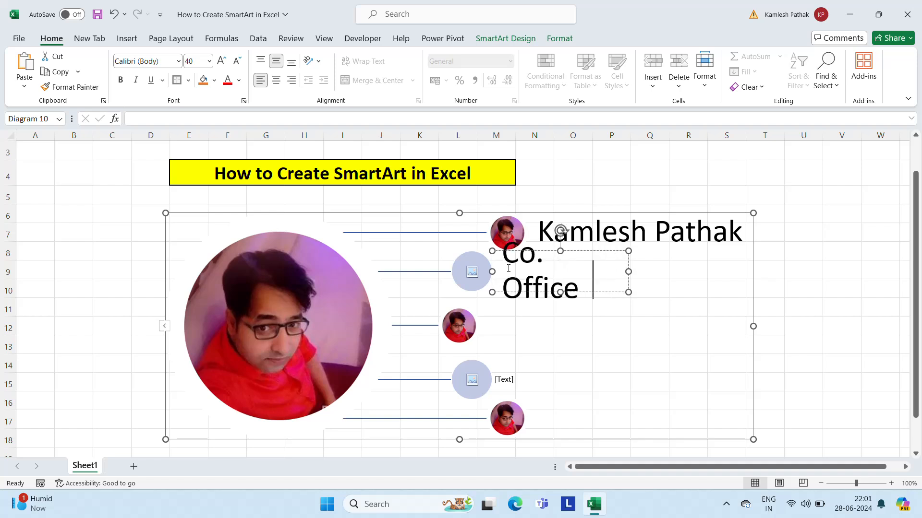
click(603, 331)
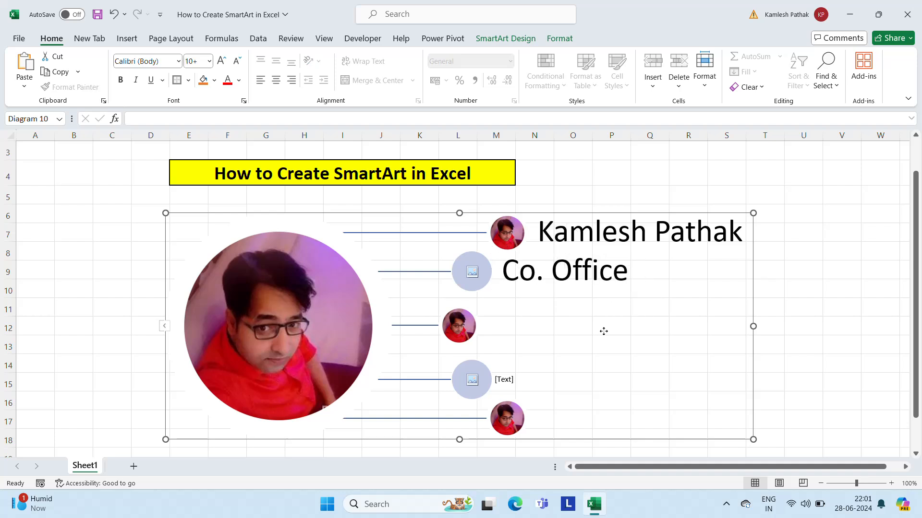
Step: Label the empty picture circle just above the lowest one "Branch Office"
click(504, 376)
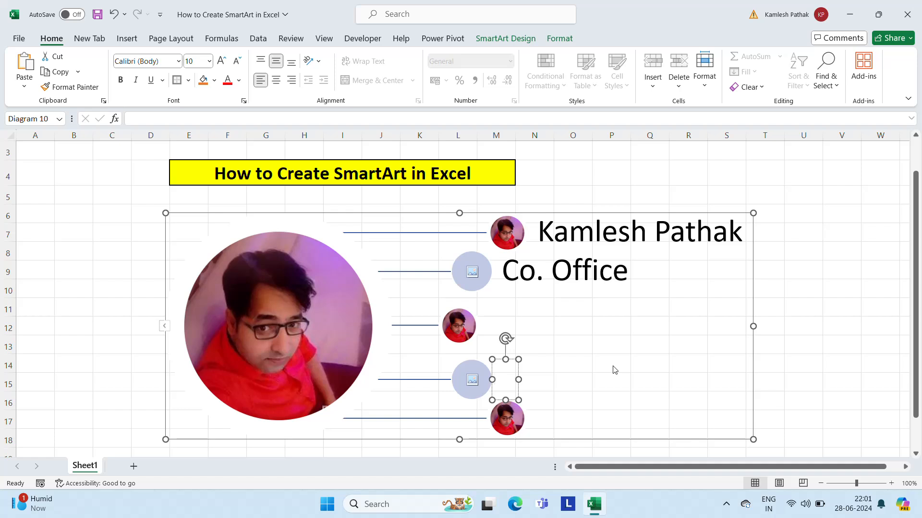
text(B)
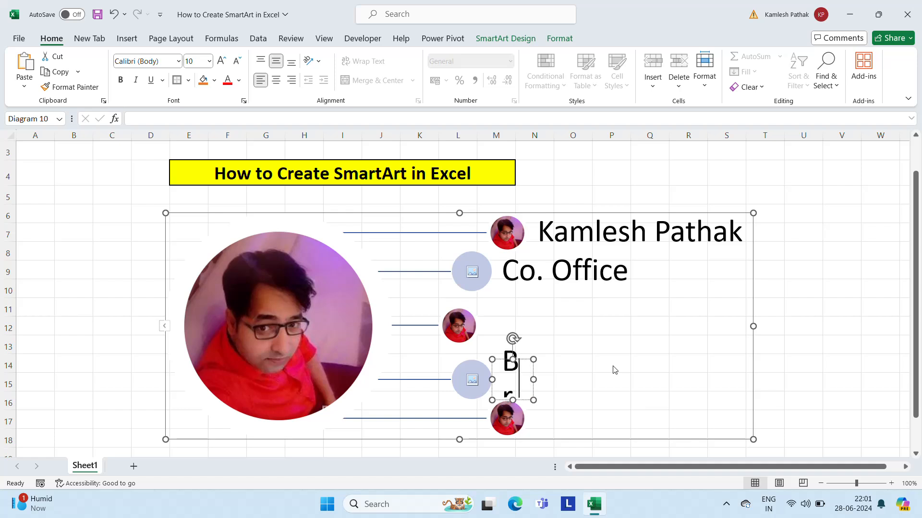
text(rnahc)
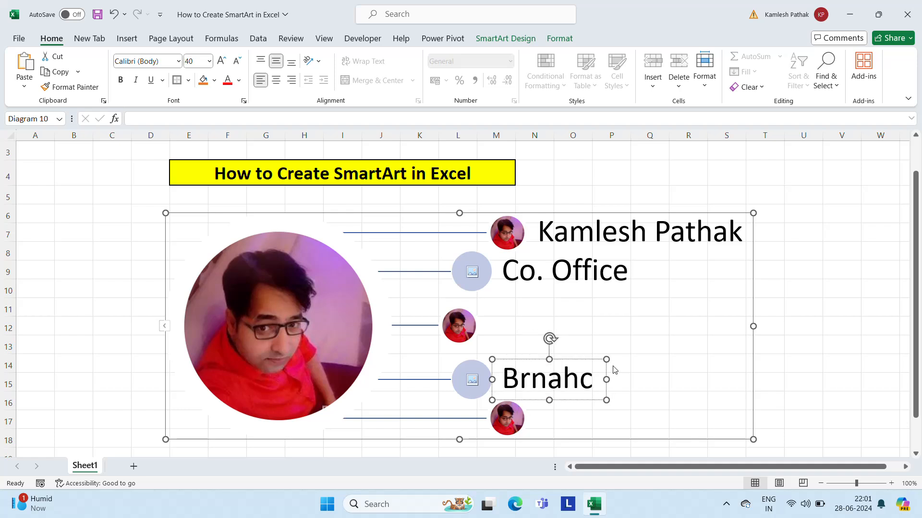
key(BackSpace)
key(BackSpace)
key(BackSpace)
key(BackSpace)
text(anch )
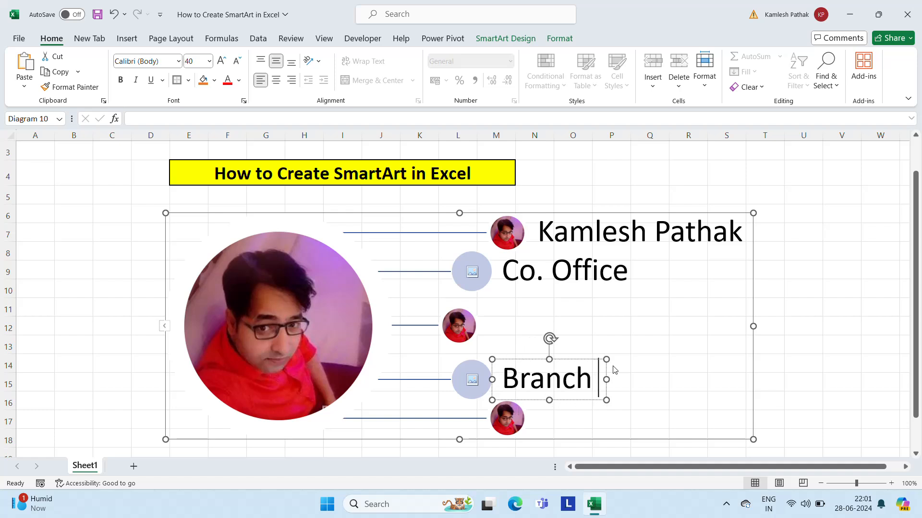
text(Office)
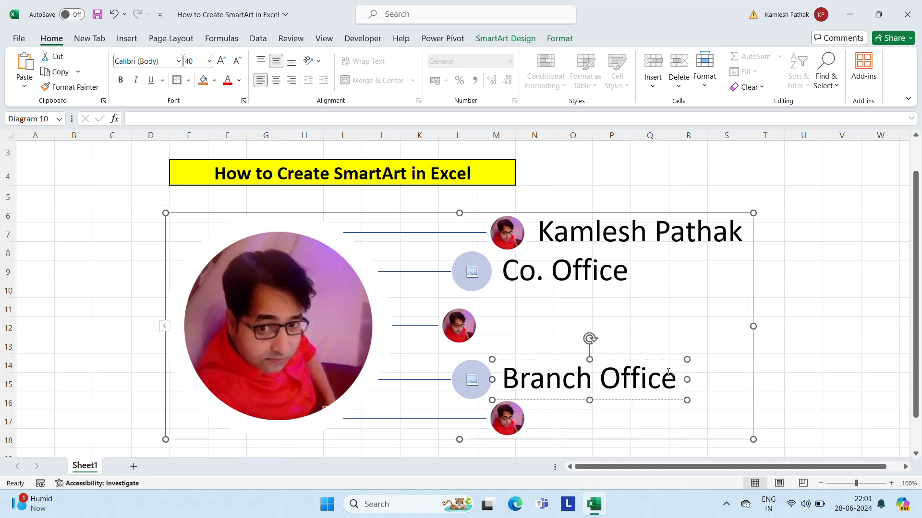
click(724, 420)
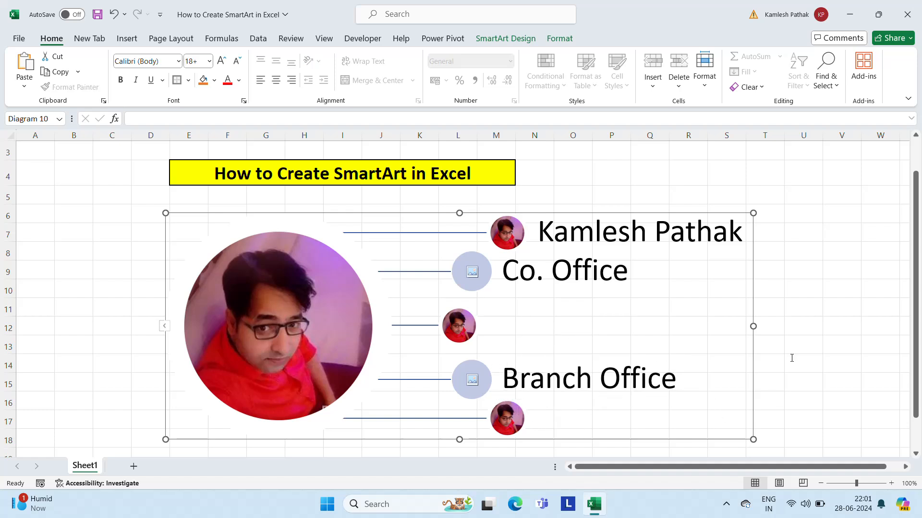
Step: Delete the Circular Picture Callout graphic from the sheet
click(808, 349)
click(400, 230)
key(Delete)
Step: Insert a Chevron Accent Process SmartArt graphic from the Office.com category
click(127, 39)
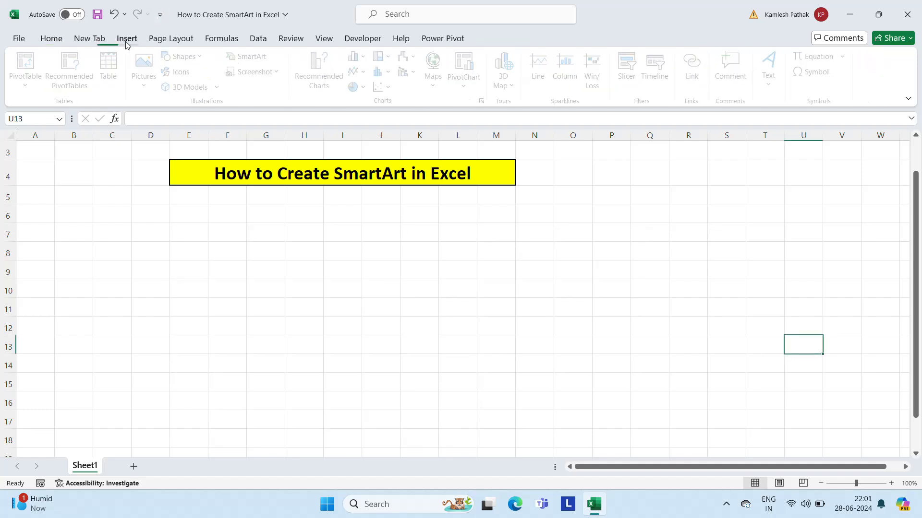
click(253, 56)
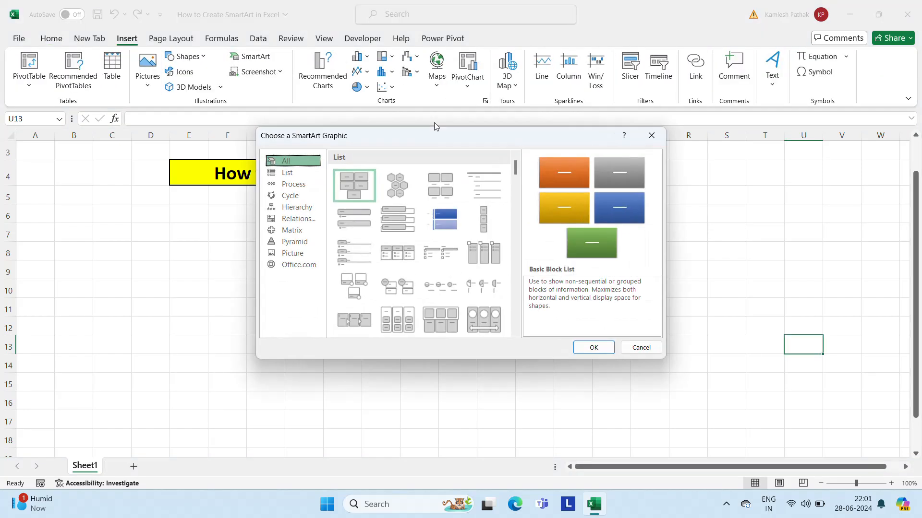
click(316, 267)
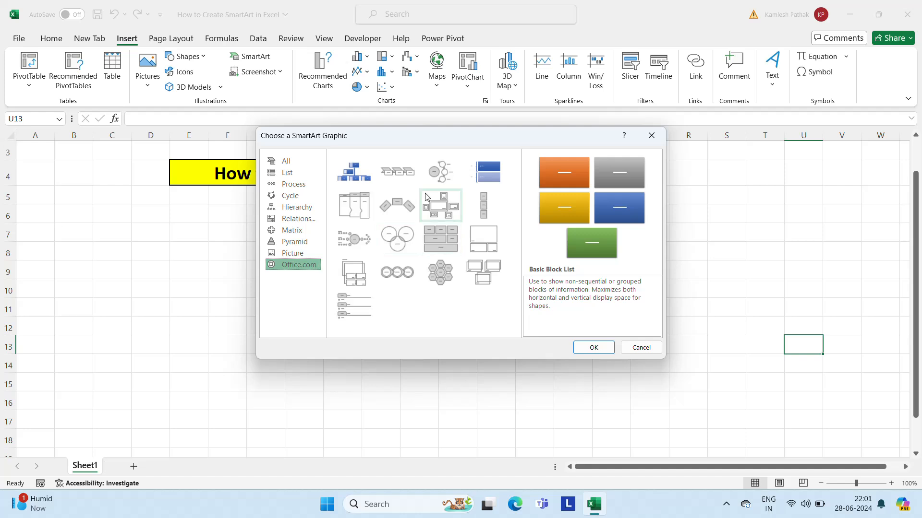
click(348, 182)
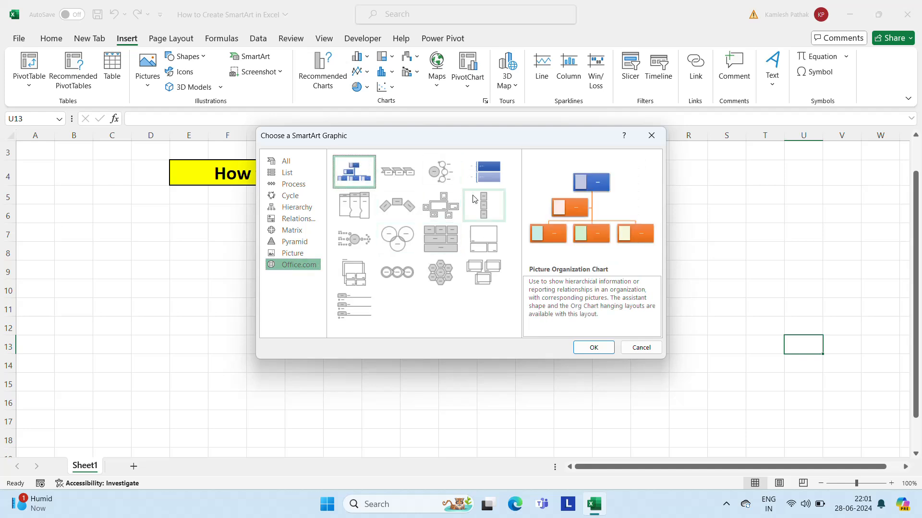
click(398, 178)
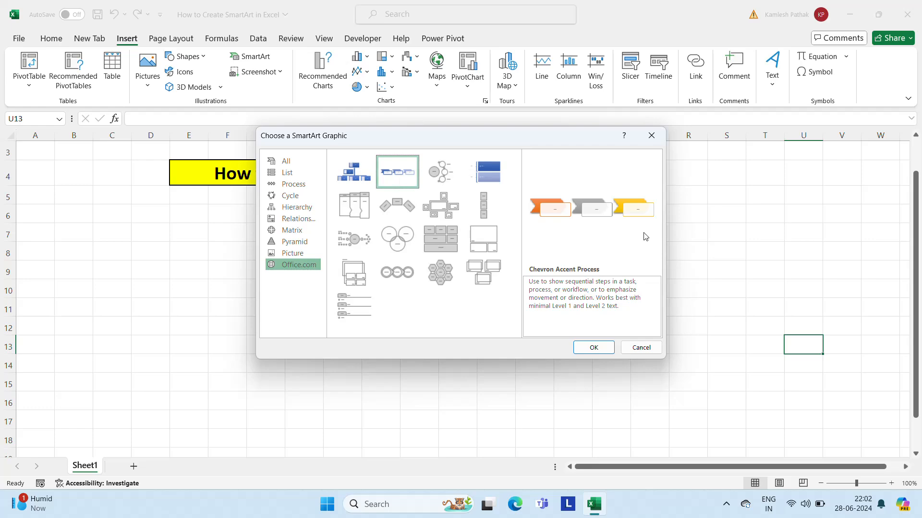
click(592, 344)
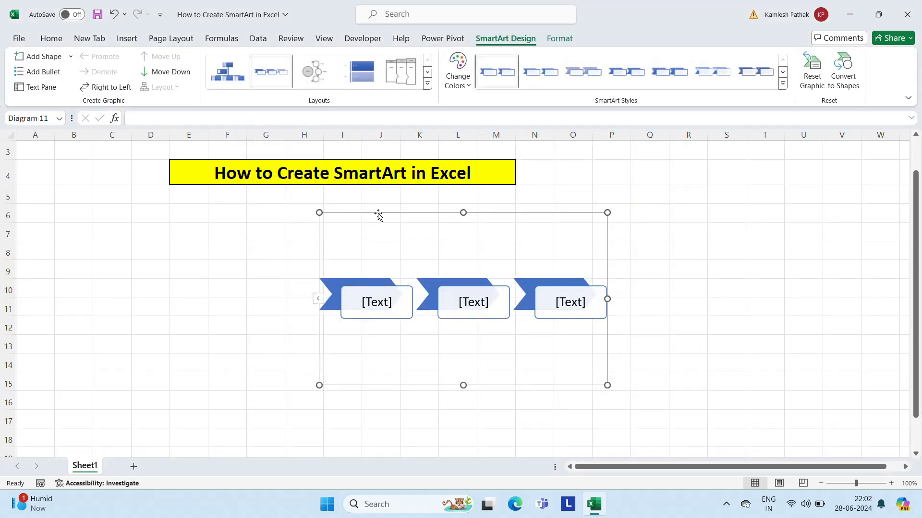
Step: Move the chevron graphic so it starts at about column E, row 7, and label its first box "HR Department"
drag(376, 212, 253, 221)
click(240, 312)
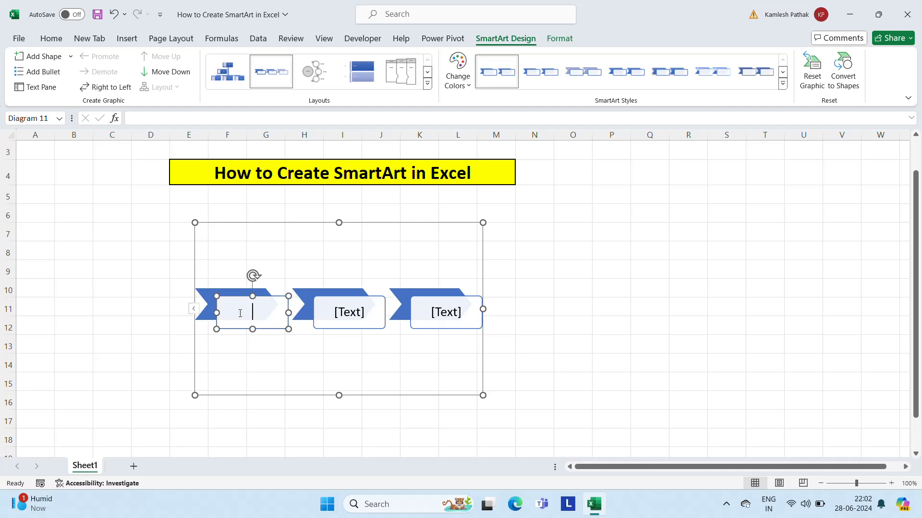
text(HR Department)
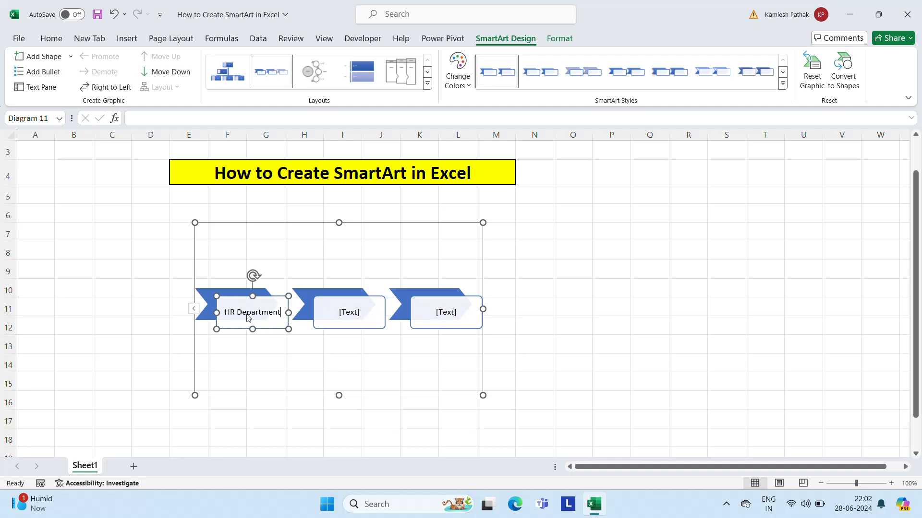
Step: Label the middle box of the chevron graphic "Admin Department"
click(354, 317)
click(346, 312)
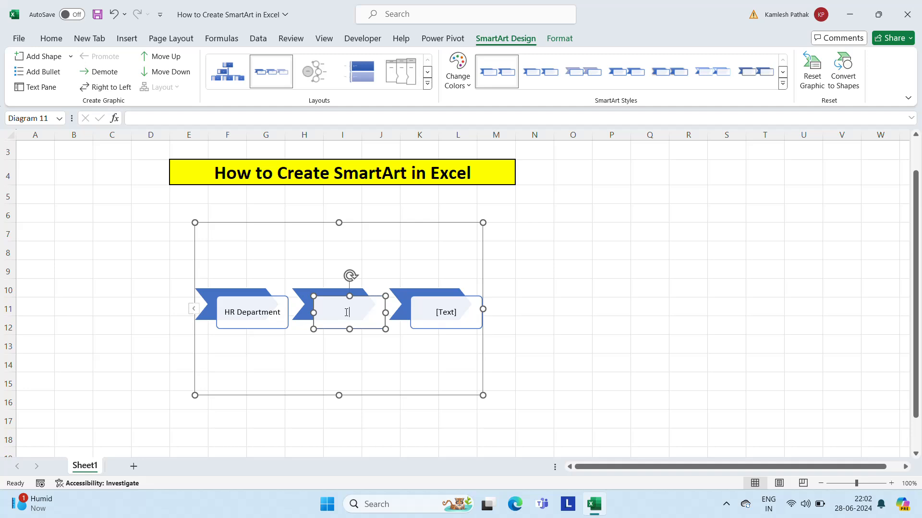
text(Admin Department)
Step: Label the third box of the chevron graphic "Accounts Department" and deselect the graphic
click(443, 316)
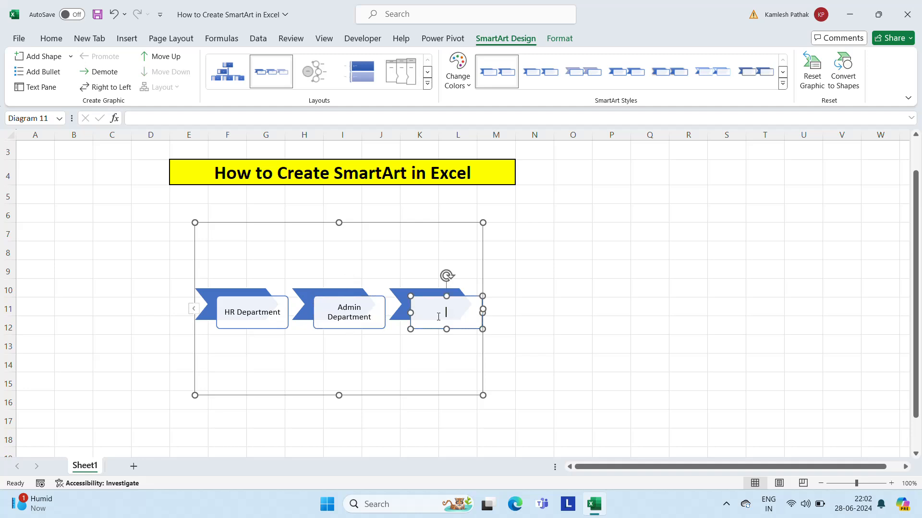
text(Accounts Department)
click(534, 318)
Step: Enlarge the chevron graphic to span about columns C to P and reach down to row 18
click(304, 309)
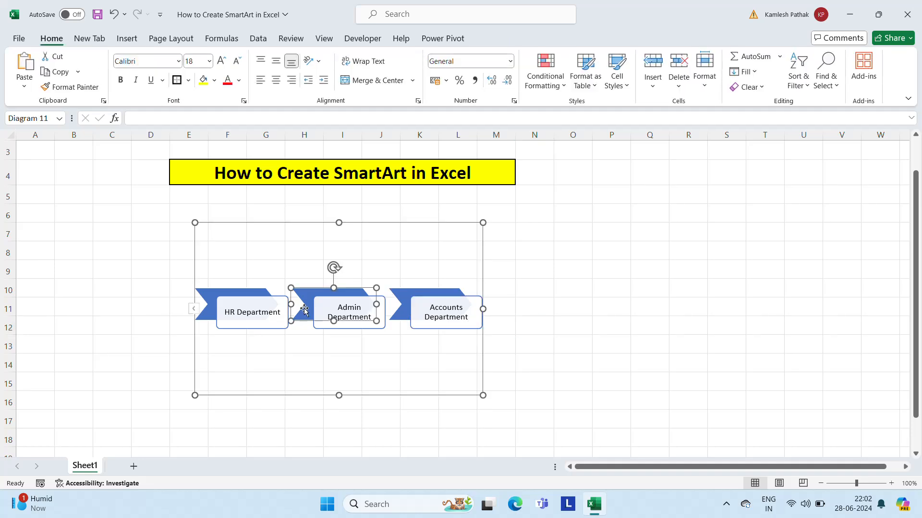
drag(339, 396, 339, 436)
drag(483, 329, 625, 298)
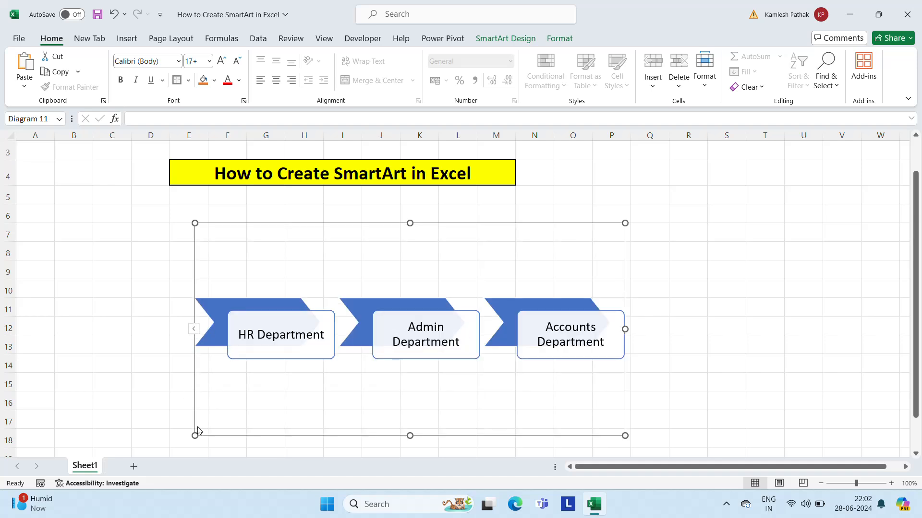
drag(194, 435, 89, 437)
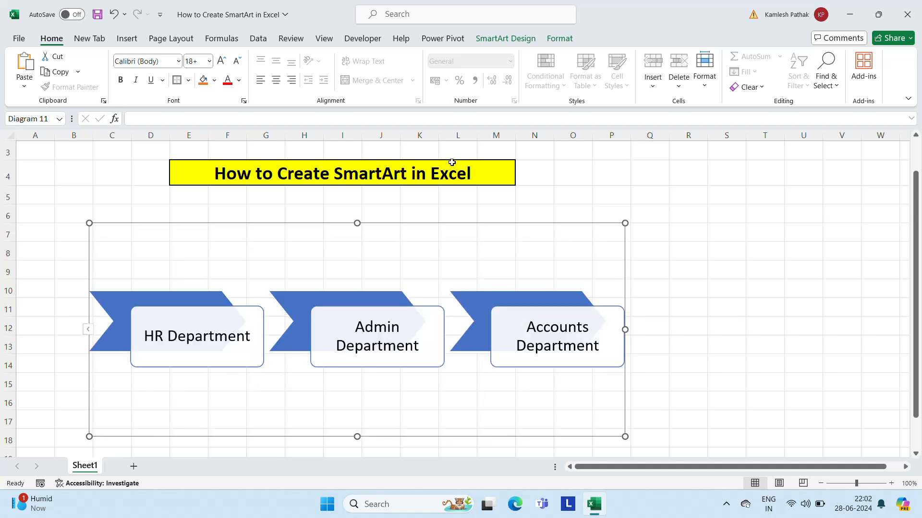
Step: Insert a second Chevron Accent Process SmartArt graphic and deselect it
click(126, 38)
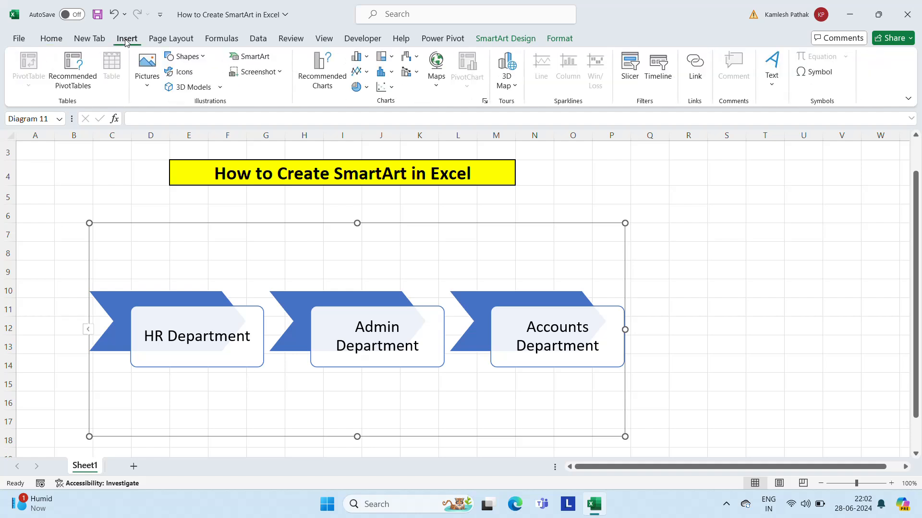
click(263, 57)
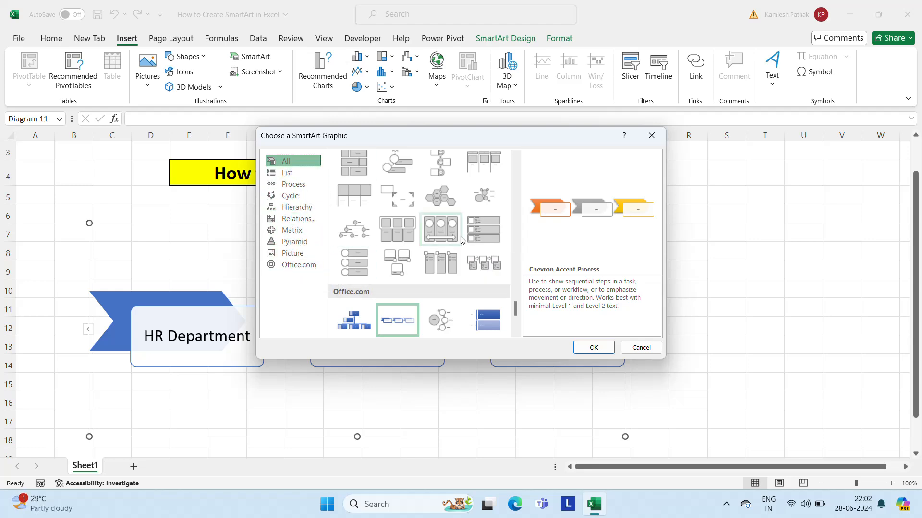
click(594, 347)
click(681, 317)
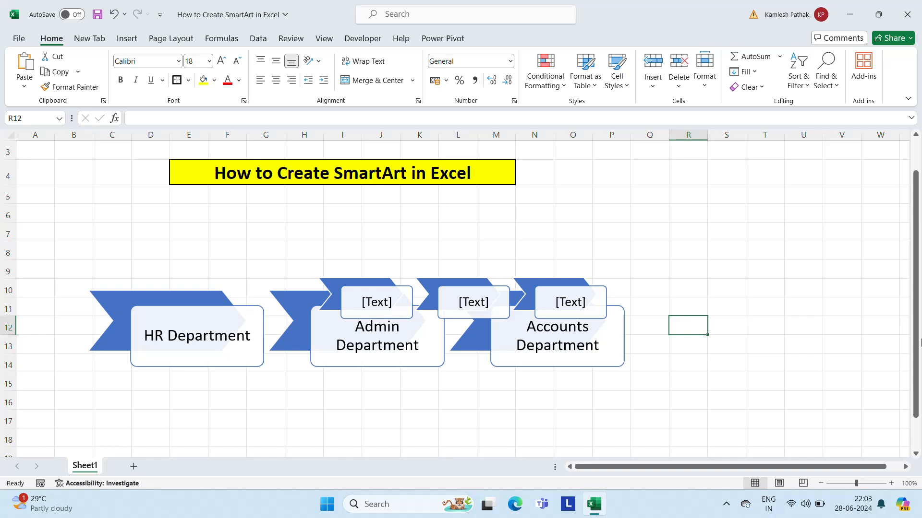
click(726, 504)
click(679, 468)
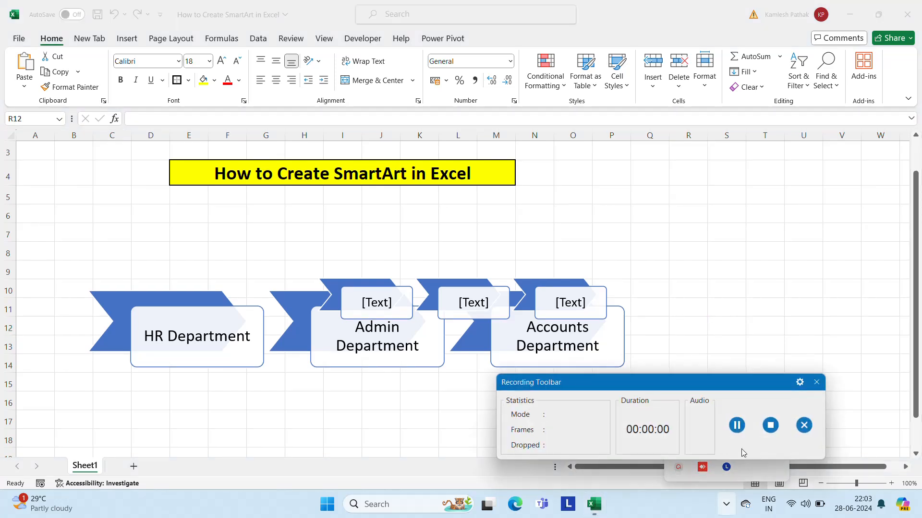